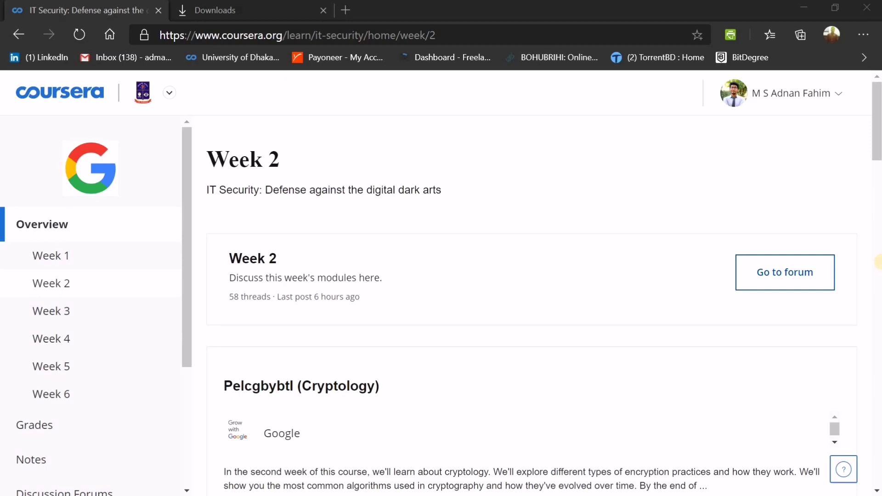
Open the submitted-attempt feedback for the Symmetric Encryption practice quiz in Week 2 of the IT Security course.
scroll(307, 261, down, 3)
scroll(301, 255, up, 3)
scroll(372, 248, down, 2)
scroll(376, 248, down, 5)
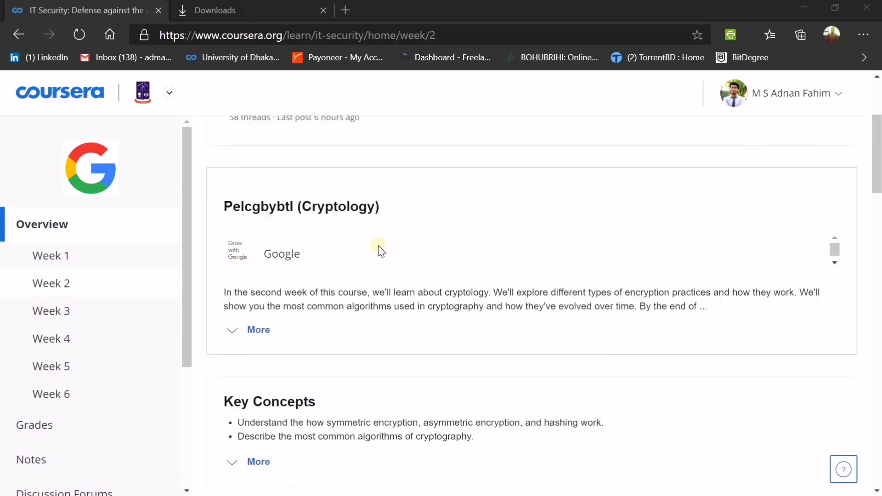
scroll(390, 254, down, 4)
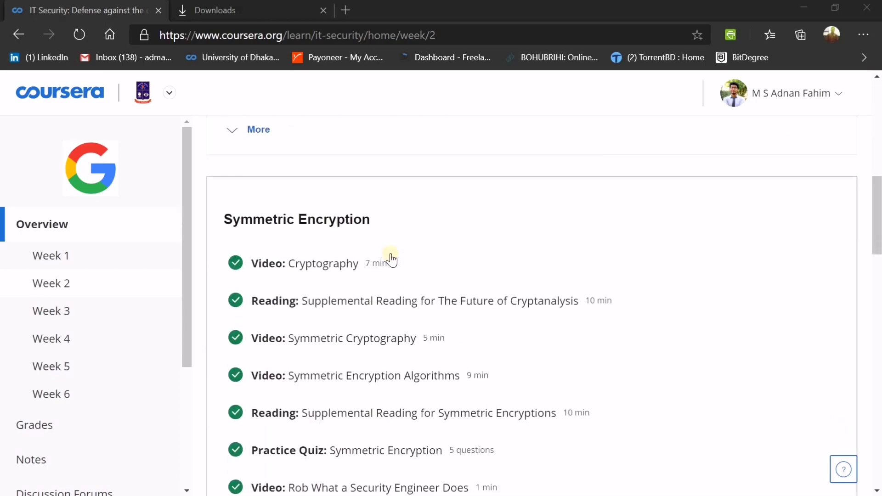
scroll(396, 262, down, 1)
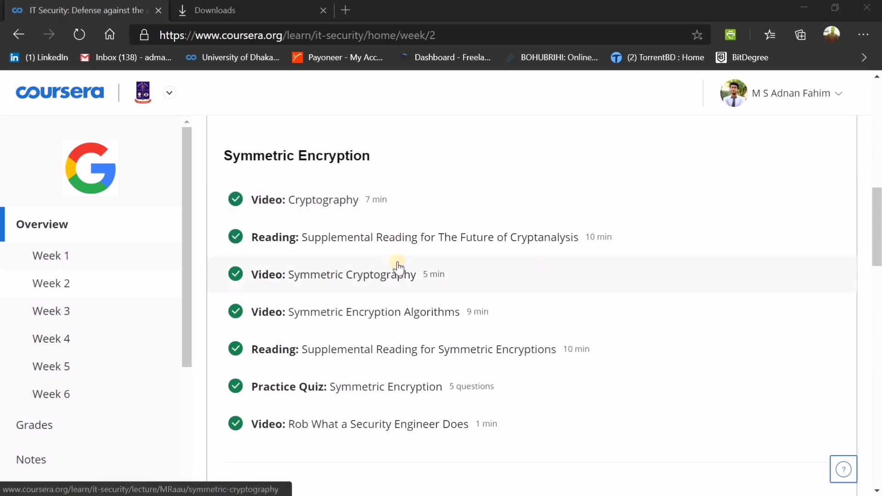
scroll(398, 267, down, 2)
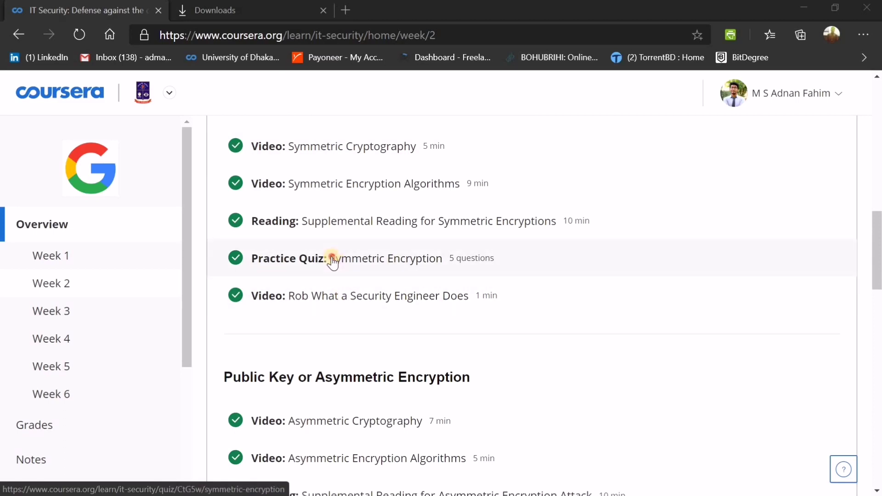
click(332, 263)
click(745, 400)
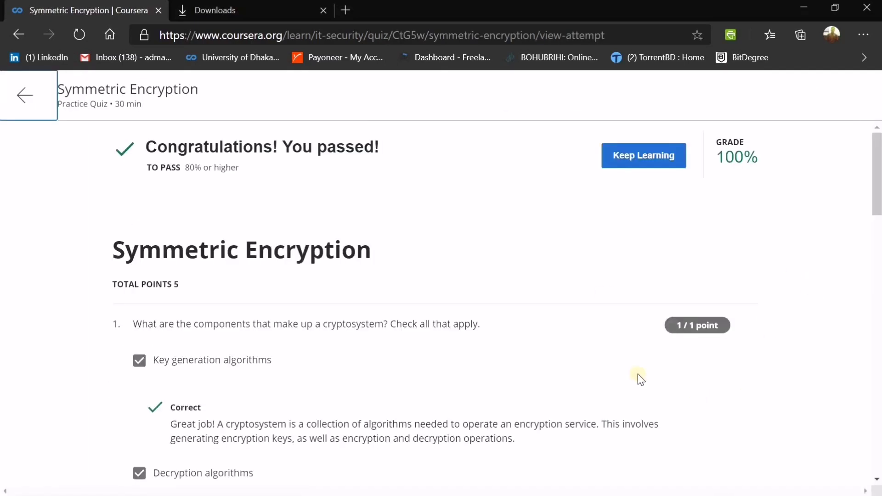
Review questions 1 to 4 of the Symmetric Encryption quiz feedback, covering cryptosystem components, steganography, symmetric algorithms, and stream versus block ciphers.
scroll(549, 239, down, 2)
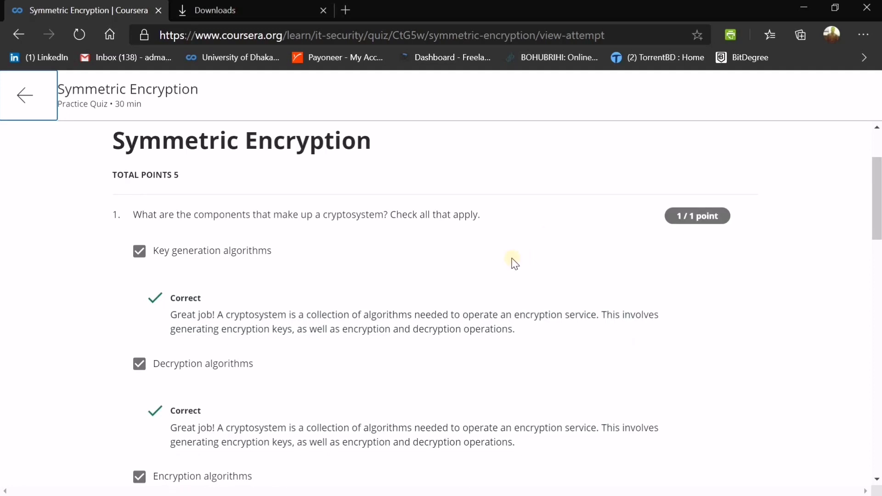
scroll(504, 262, down, 1)
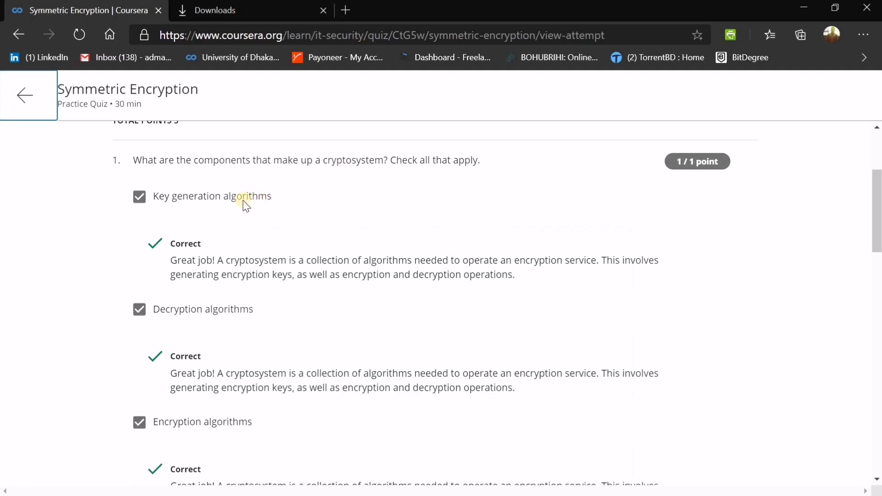
scroll(209, 217, down, 1)
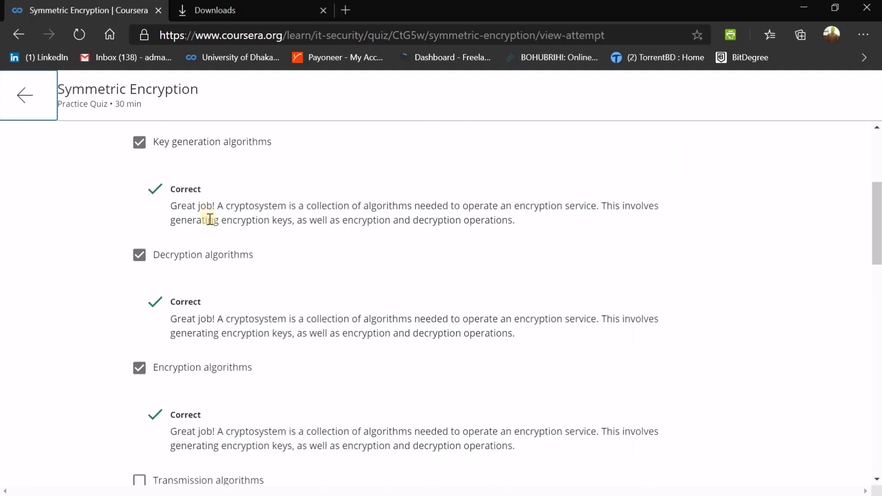
scroll(211, 221, down, 1)
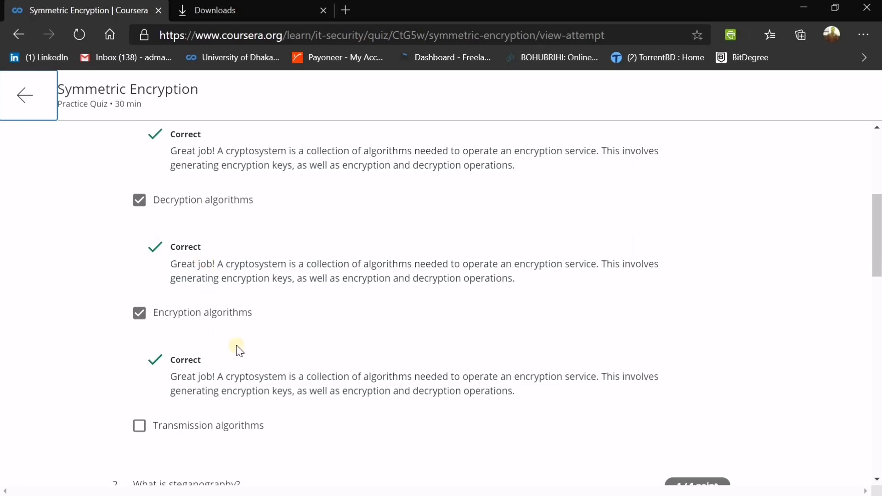
scroll(235, 351, down, 2)
scroll(244, 356, down, 3)
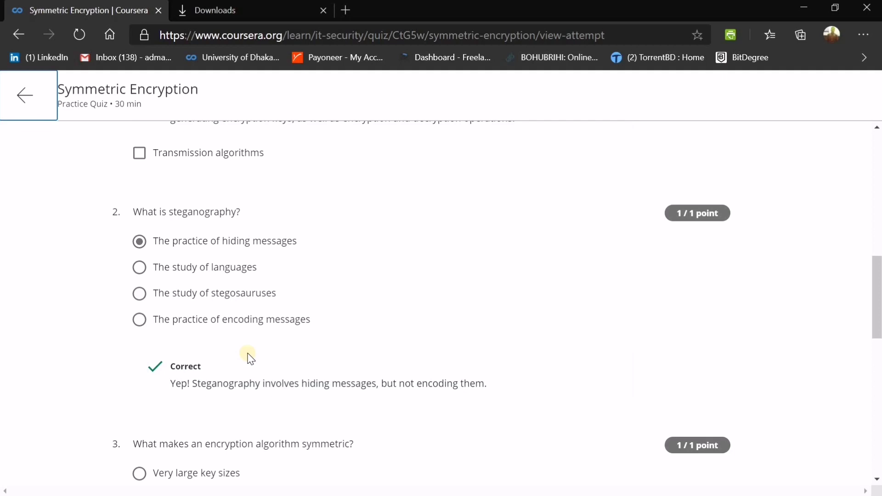
scroll(253, 349, down, 1)
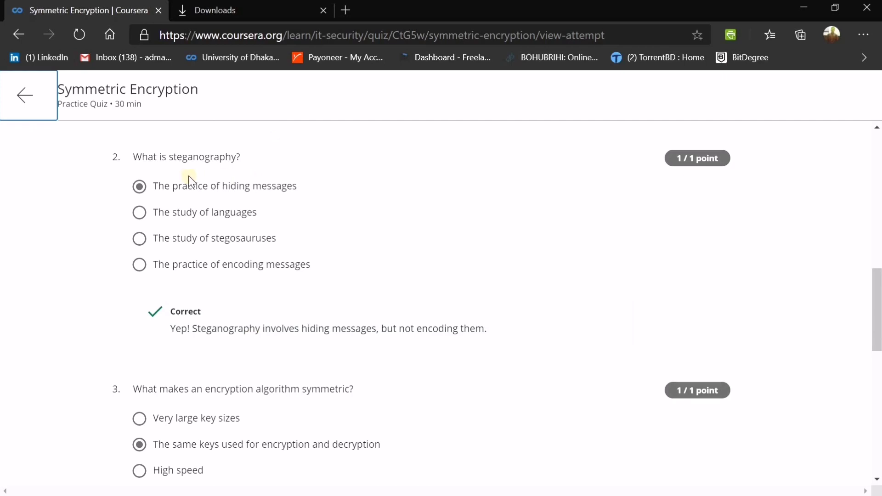
scroll(212, 210, down, 3)
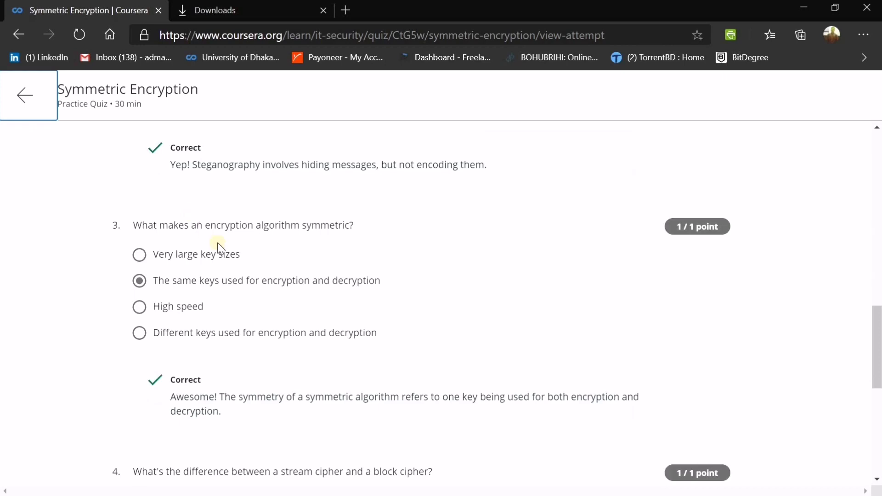
scroll(256, 240, down, 1)
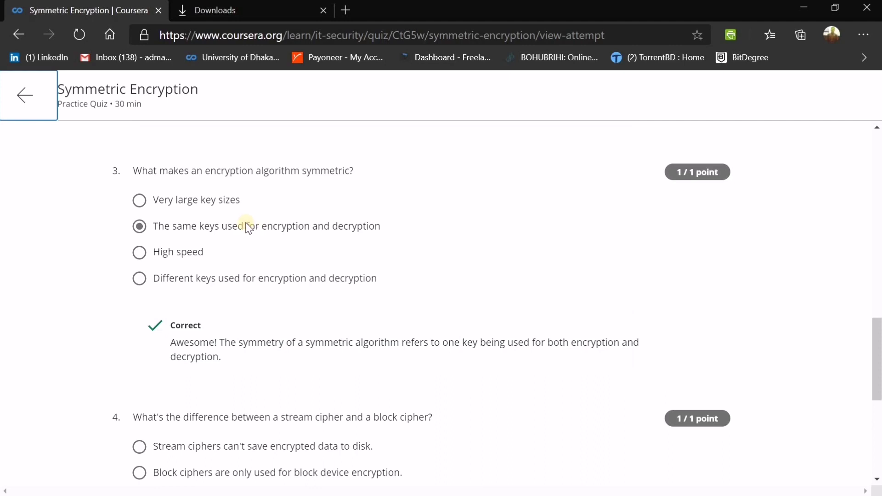
scroll(248, 228, down, 3)
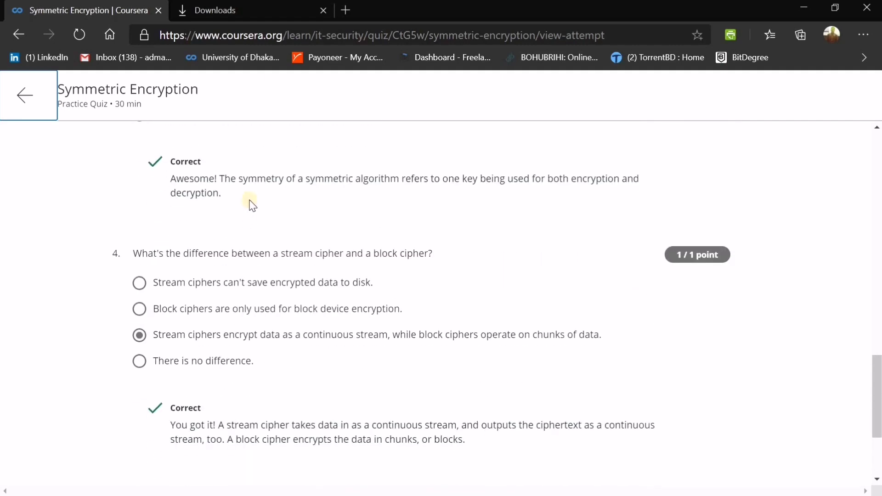
scroll(265, 252, down, 1)
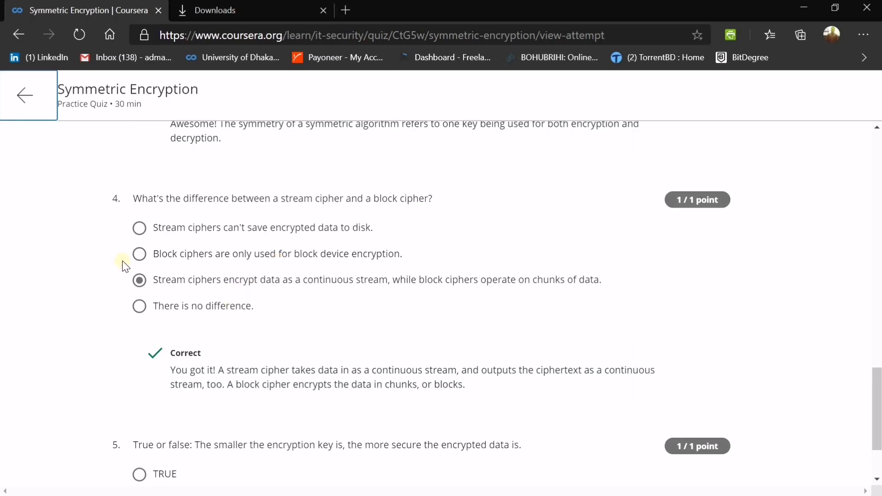
Leave and reopen the Symmetric Encryption quiz feedback, and review question 5 on encryption key size and security.
click(19, 102)
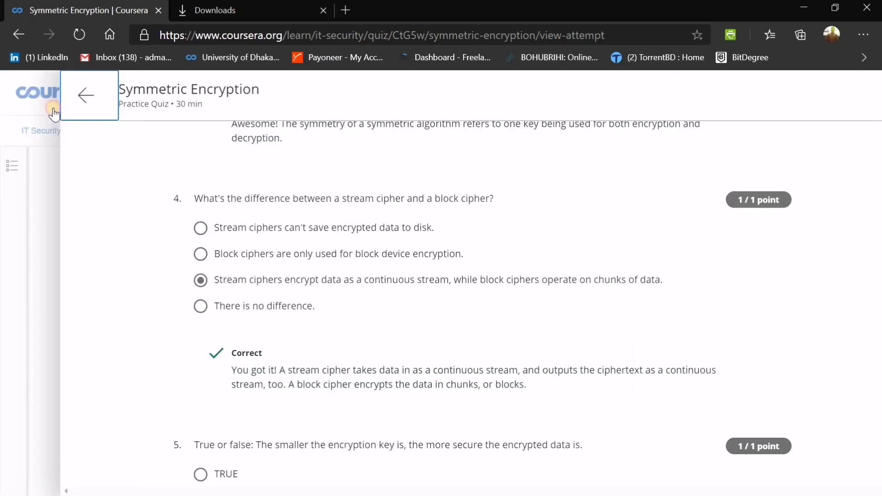
click(732, 399)
scroll(528, 311, down, 15)
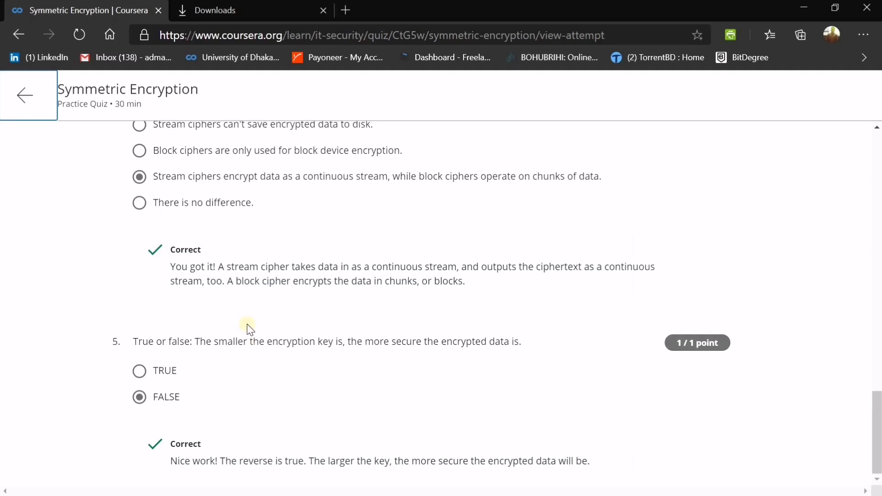
Return to the Week 2 overview and open the feedback for the Public Key or Asymmetric Encryption practice quiz.
click(18, 96)
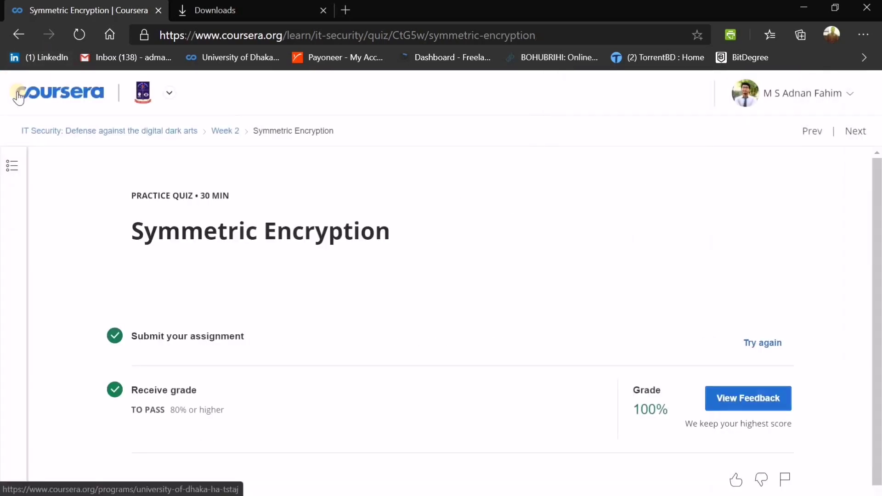
click(218, 131)
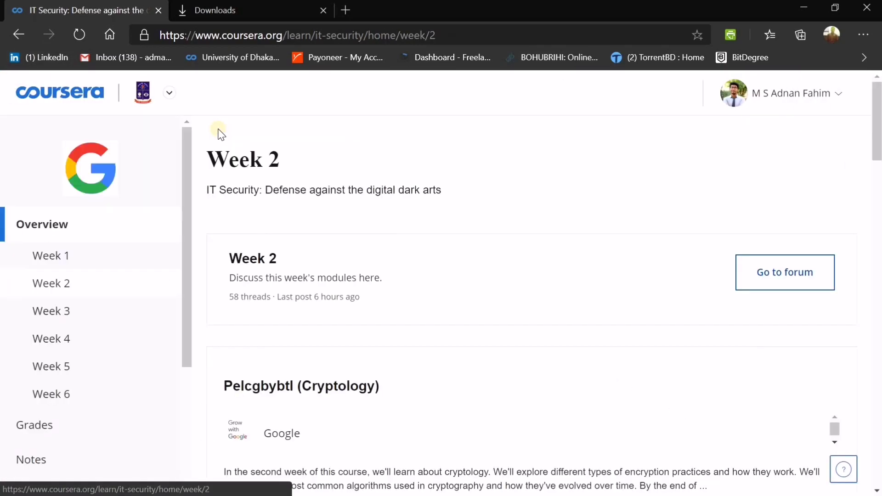
scroll(237, 136, down, 10)
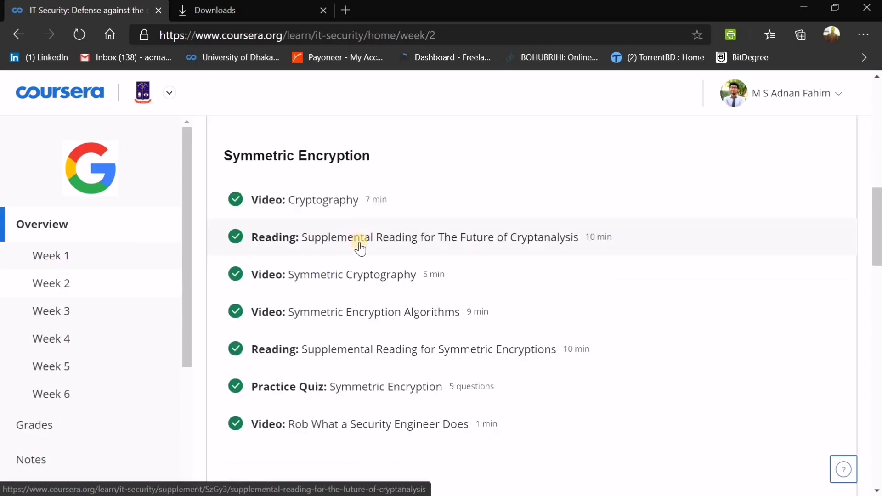
scroll(360, 248, down, 5)
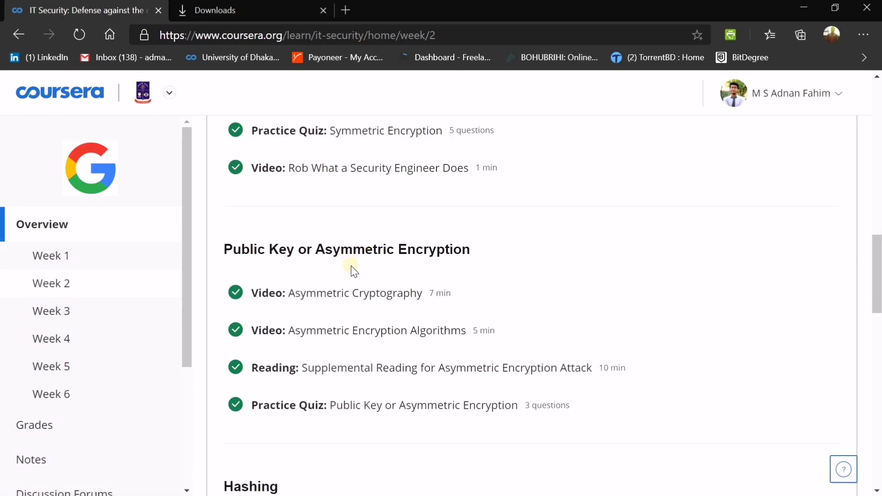
scroll(351, 268, down, 3)
click(367, 275)
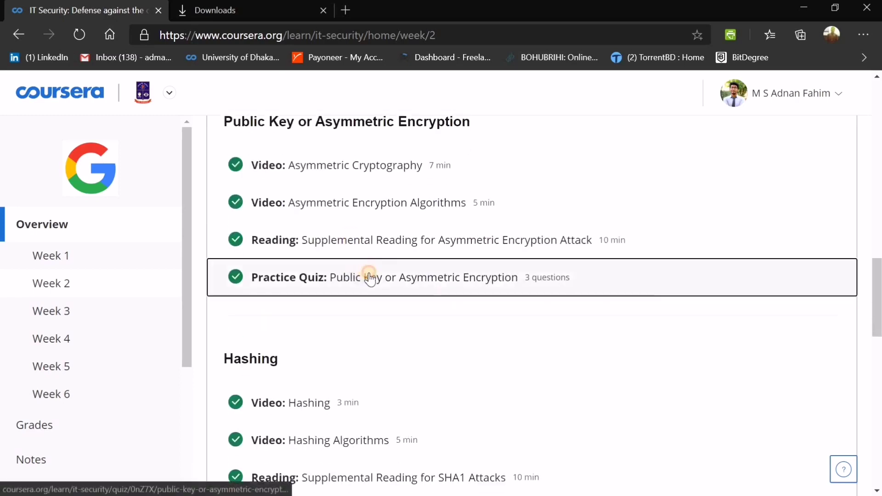
click(738, 397)
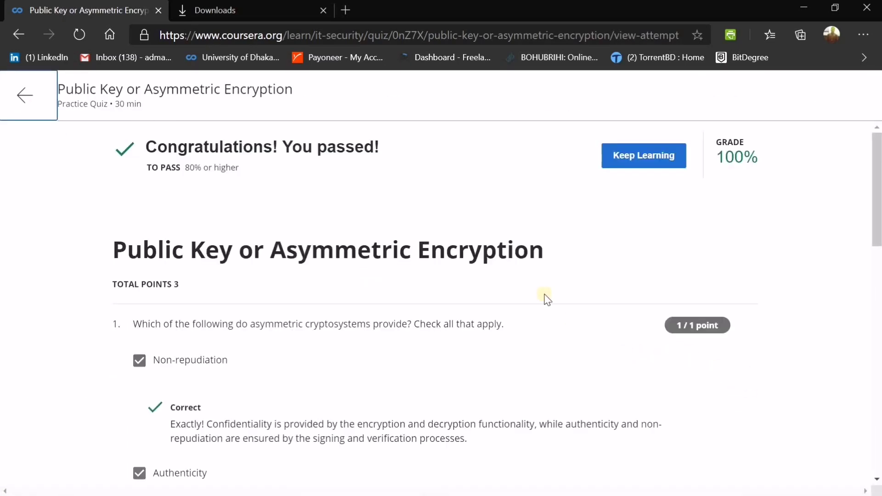
Review all three questions of the Public Key or Asymmetric Encryption quiz feedback, including the selected answers and explanations.
scroll(540, 292, down, 1)
scroll(542, 292, down, 1)
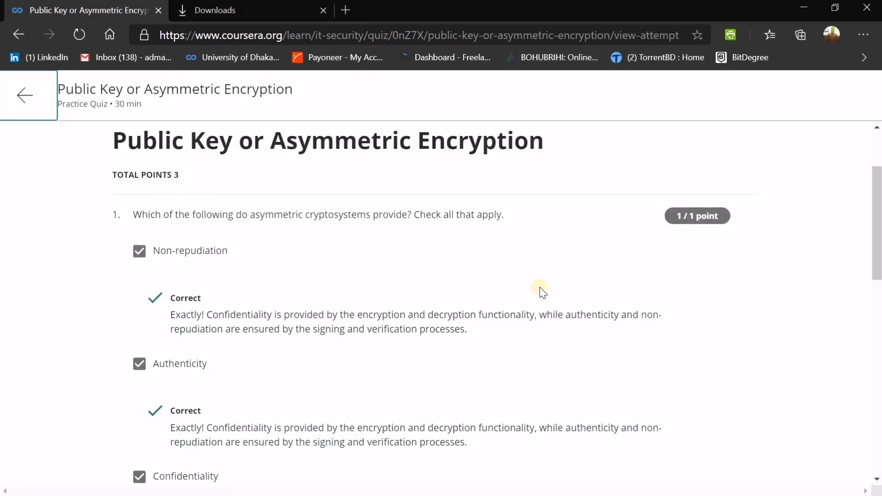
scroll(540, 291, down, 1)
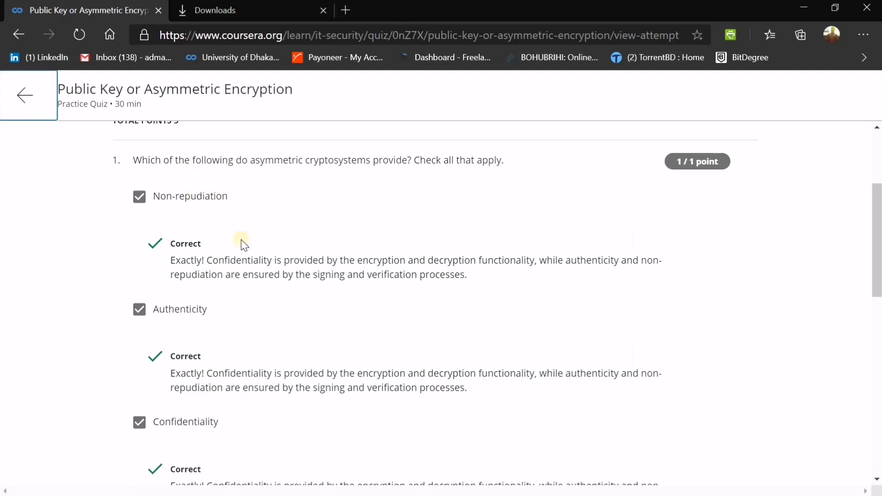
scroll(242, 240, down, 3)
scroll(240, 261, down, 5)
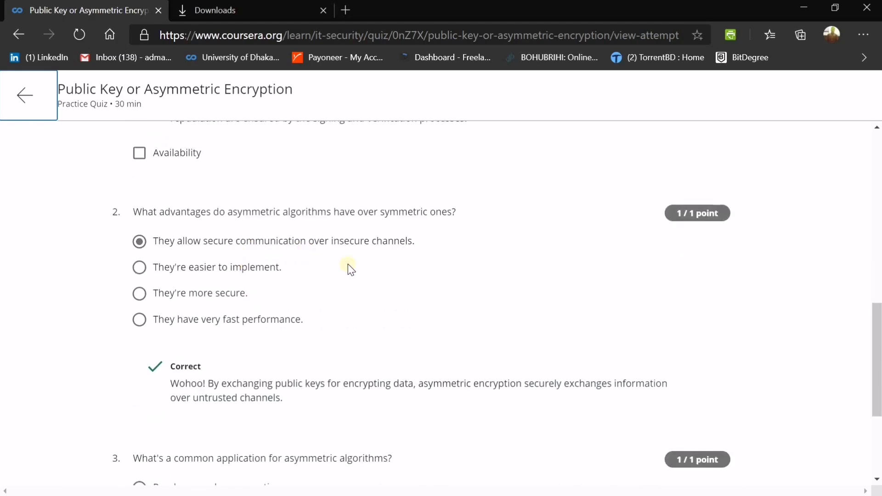
scroll(348, 266, down, 1)
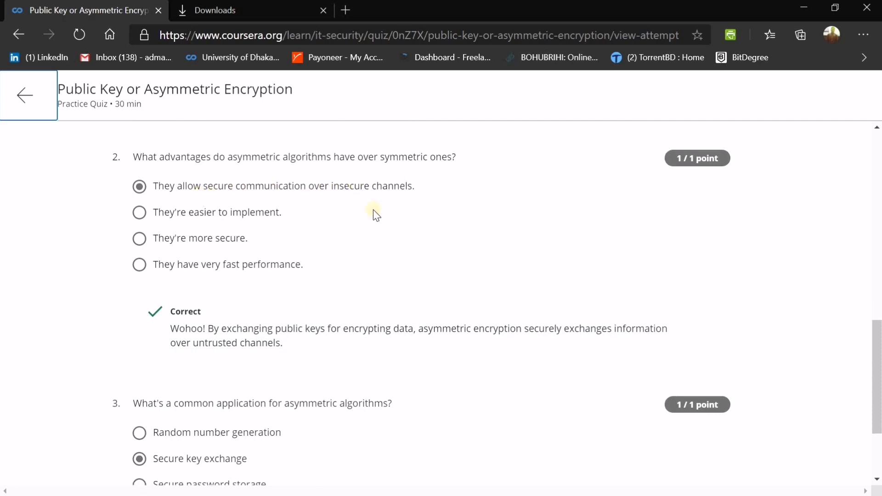
scroll(373, 213, down, 3)
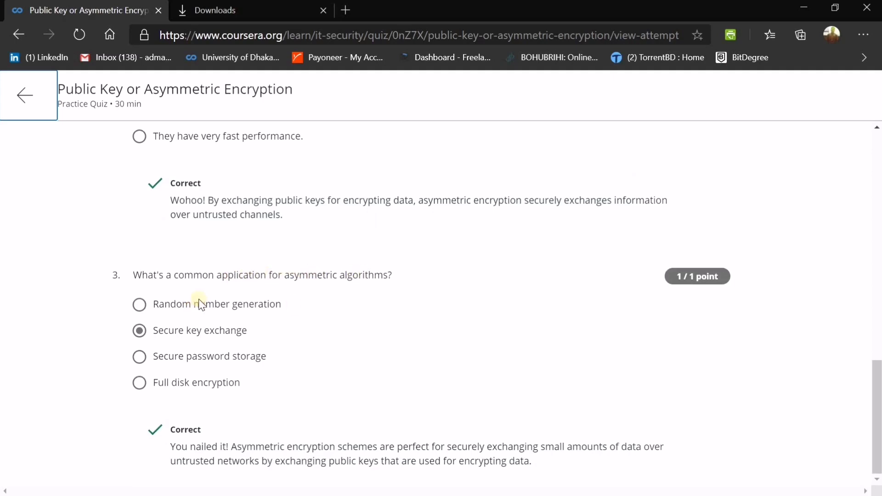
Return to the Week 2 overview and open the feedback for the Hashing practice quiz.
click(28, 95)
click(226, 133)
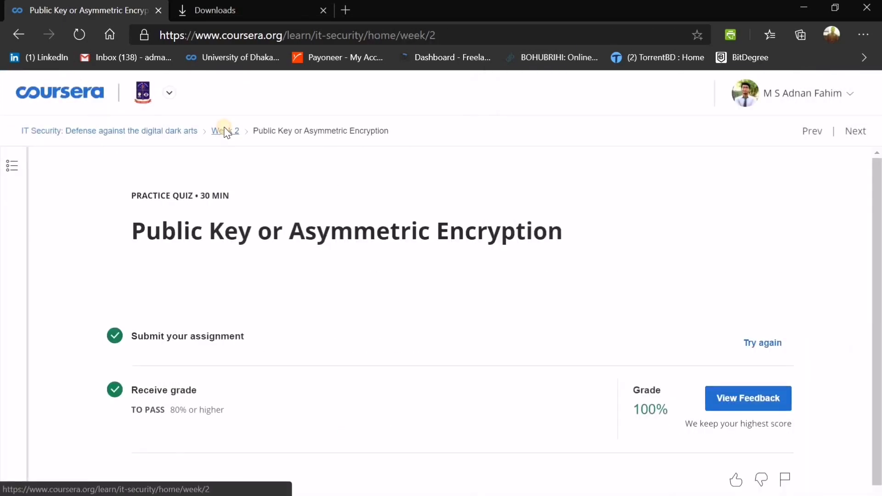
scroll(326, 230, down, 5)
scroll(322, 229, down, 7)
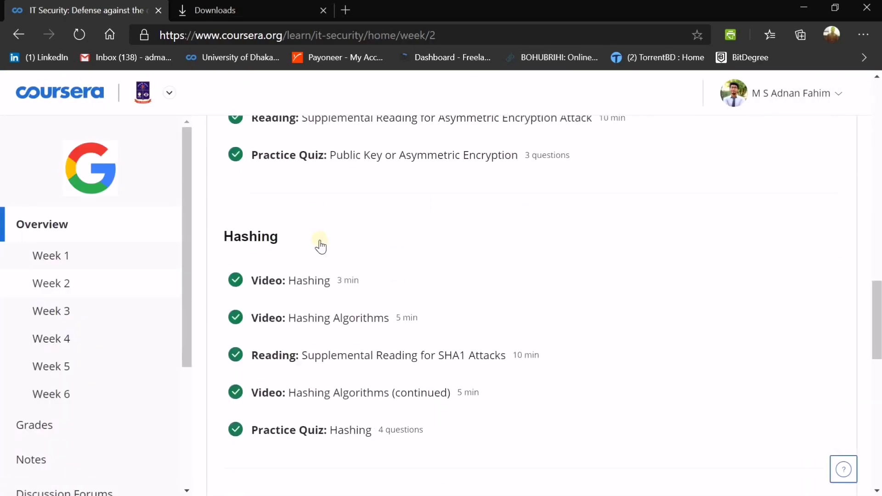
click(337, 298)
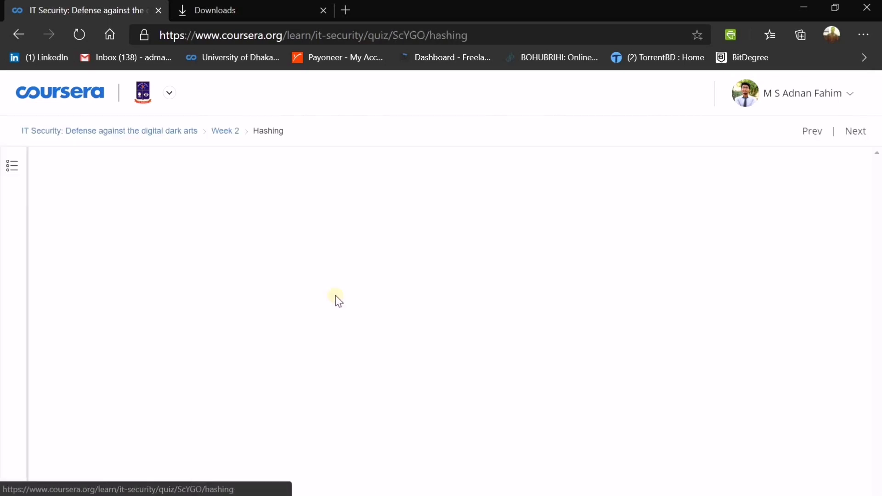
click(770, 399)
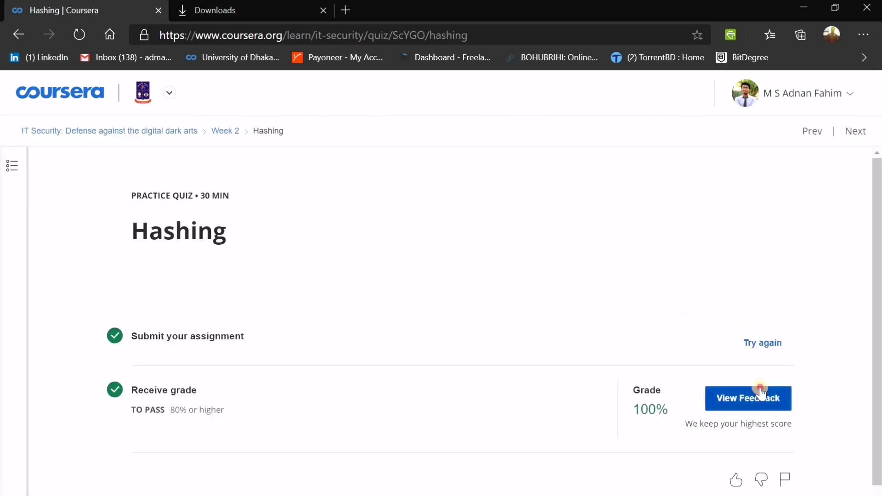
Review all four questions of the Hashing quiz feedback, including the selected answers and their explanations.
scroll(514, 262, down, 2)
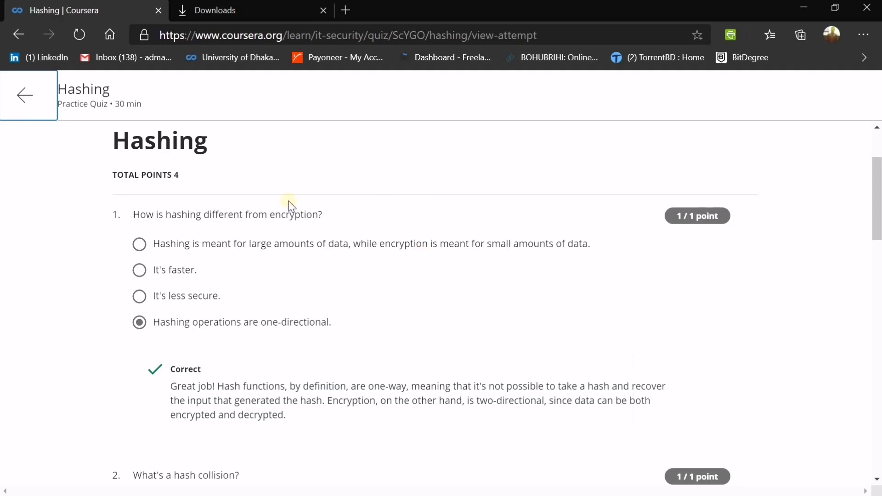
scroll(321, 227, down, 6)
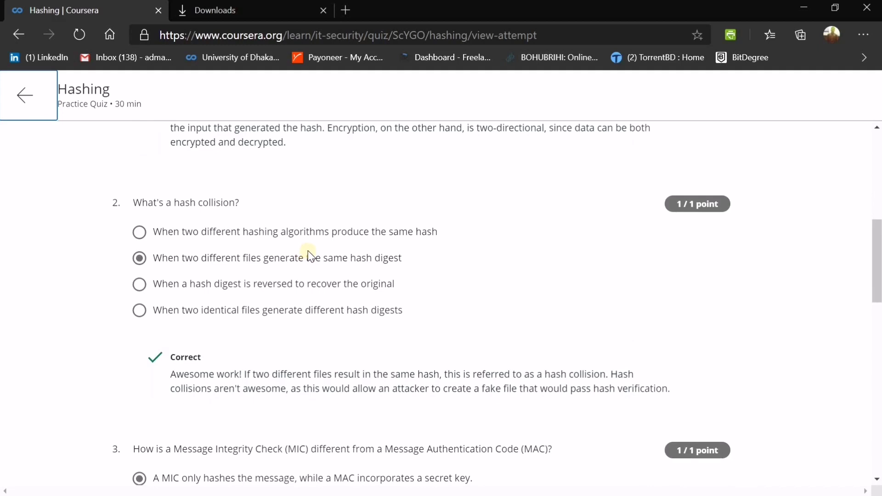
scroll(353, 274, down, 2)
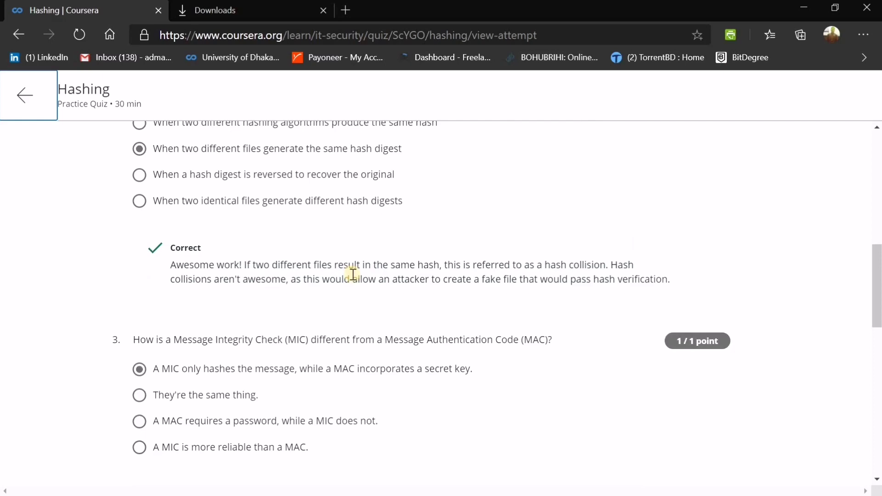
scroll(287, 307, down, 3)
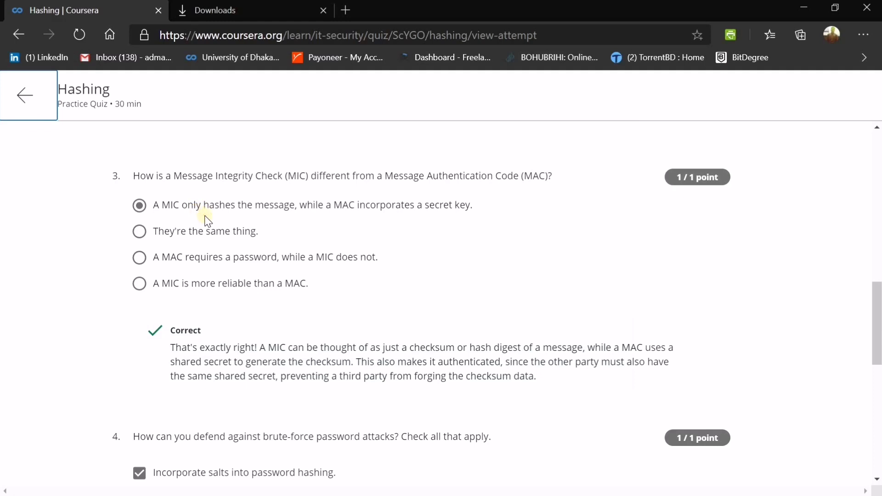
scroll(282, 222, down, 6)
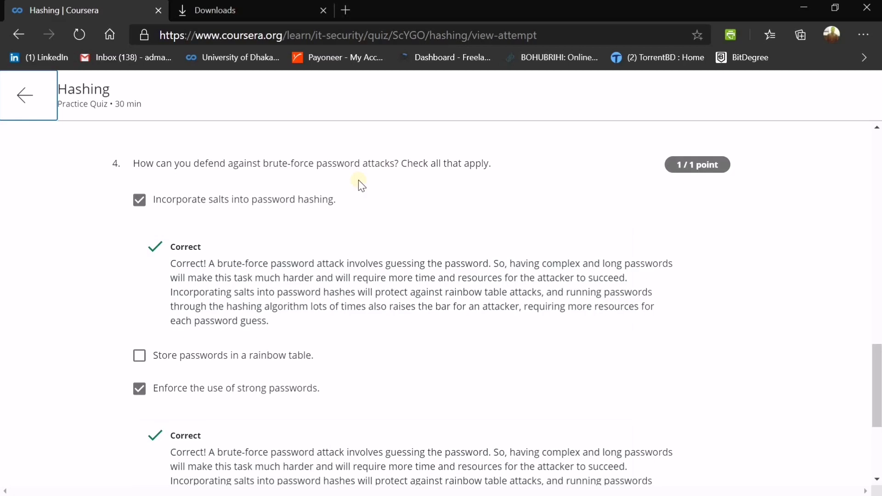
scroll(290, 239, down, 2)
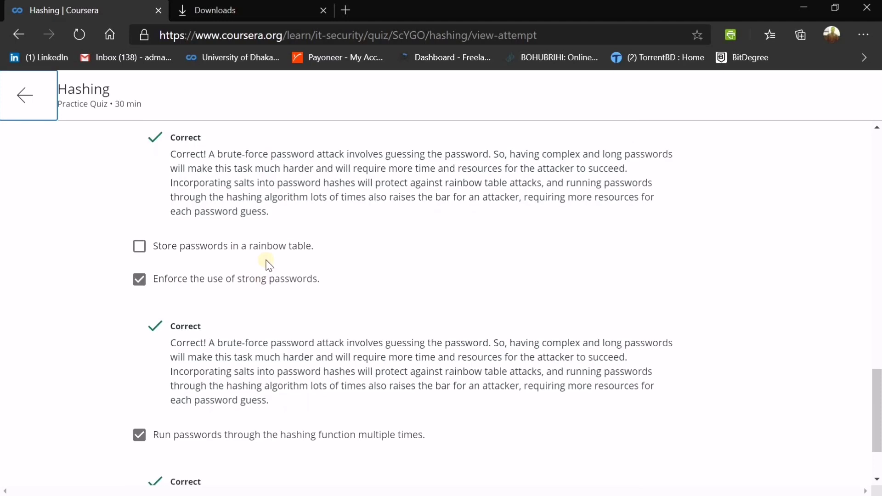
scroll(269, 264, down, 2)
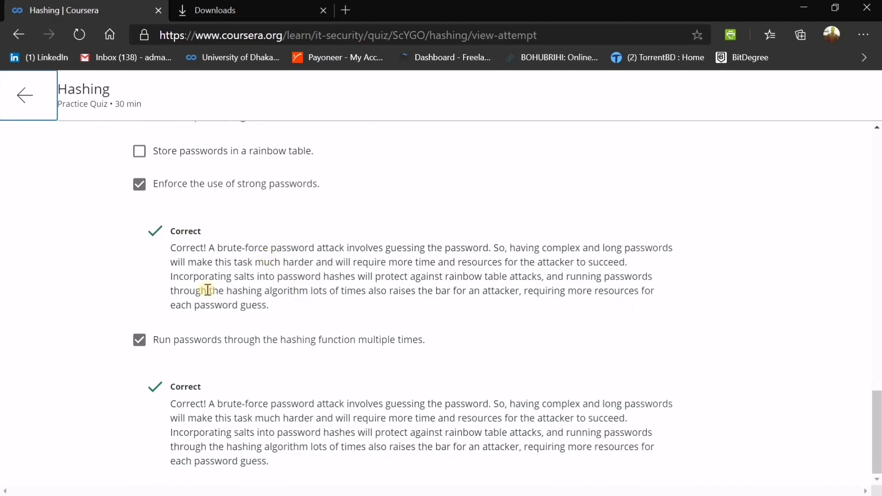
scroll(246, 321, up, 7)
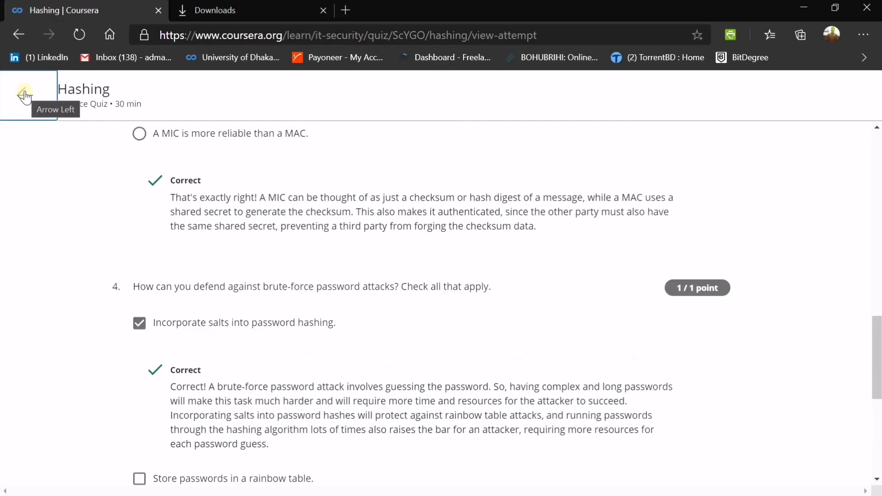
Return to the Week 2 overview and locate the Cryptography Applications practice quiz.
click(25, 95)
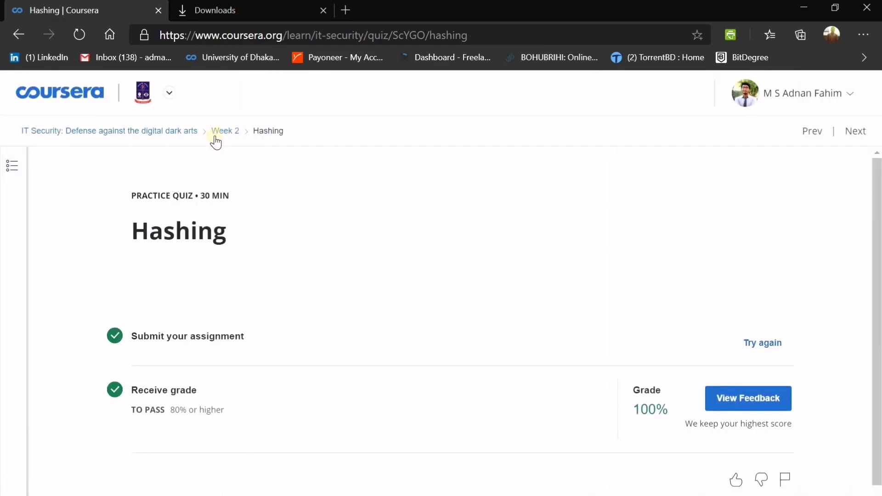
click(224, 133)
scroll(253, 145, down, 7)
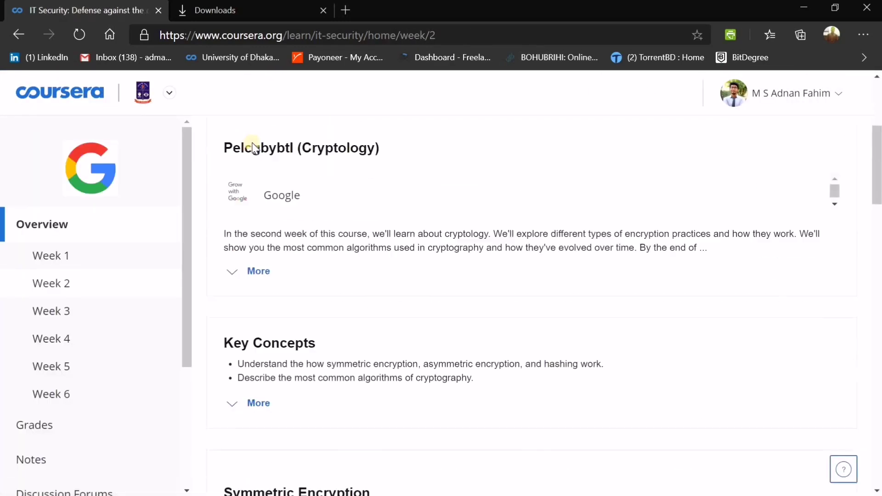
scroll(260, 156, down, 15)
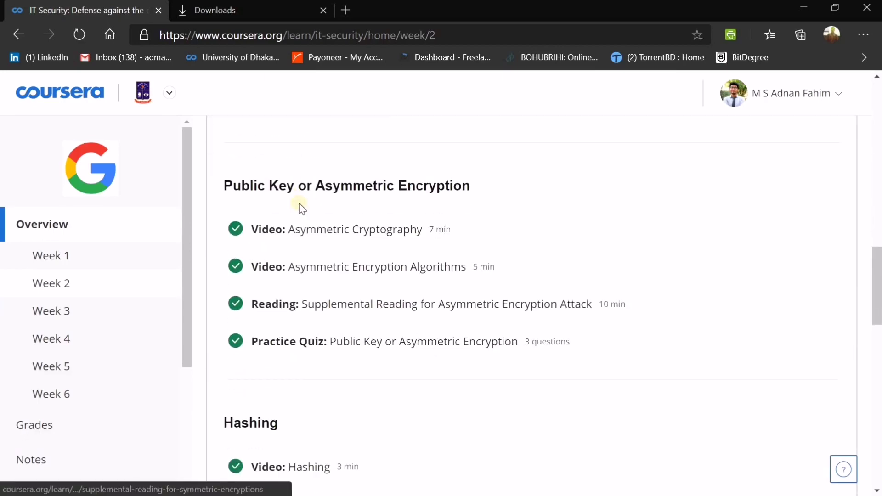
scroll(305, 218, down, 8)
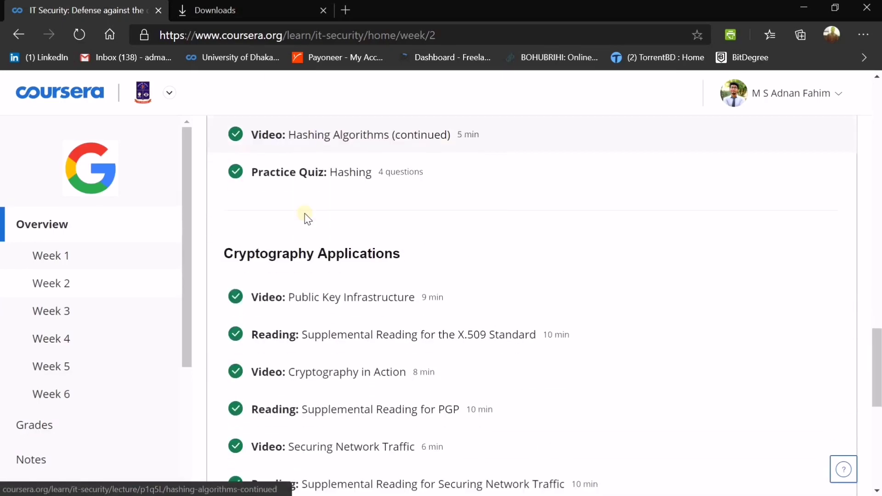
scroll(306, 220, down, 2)
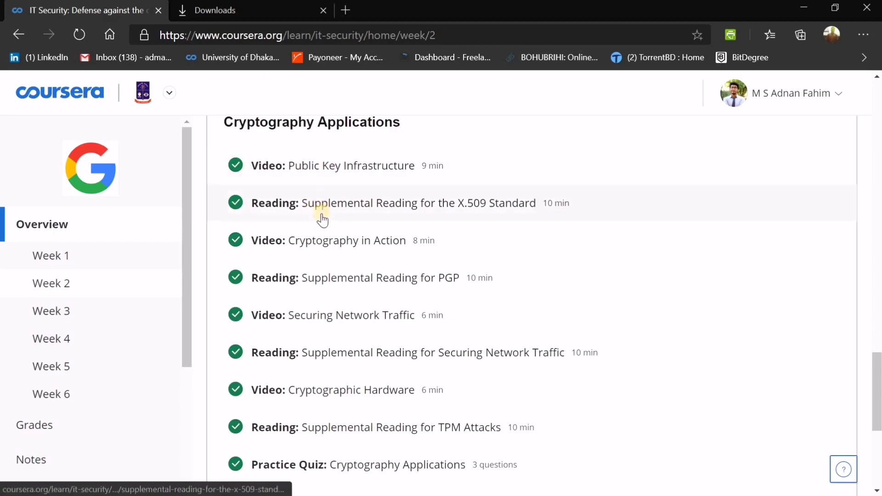
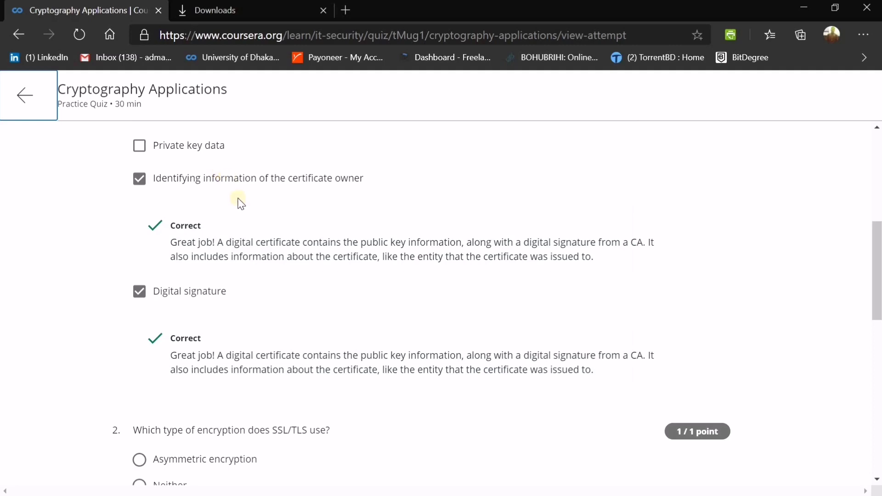
Review the Cryptography Applications quiz feedback on digital certificate contents, SSL/TLS encryption types and Trusted Platform Module functions.
scroll(198, 244, down, 1)
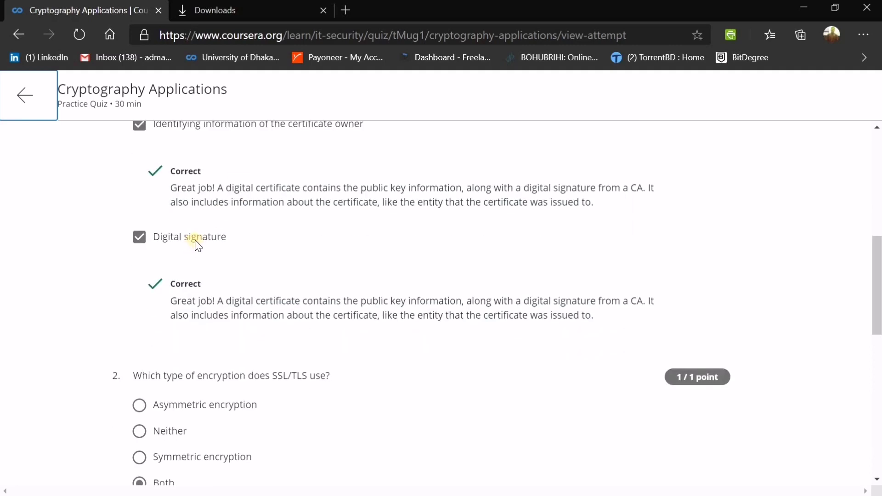
scroll(178, 239, up, 5)
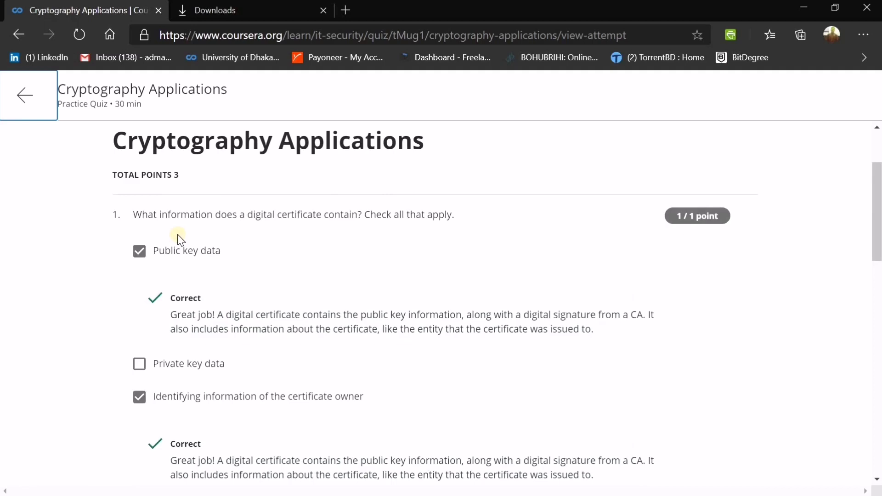
scroll(178, 235, down, 7)
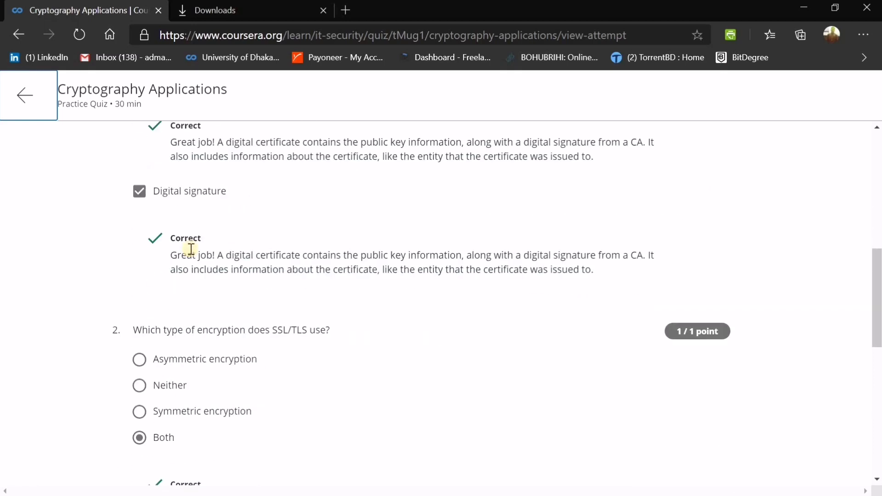
scroll(203, 254, down, 1)
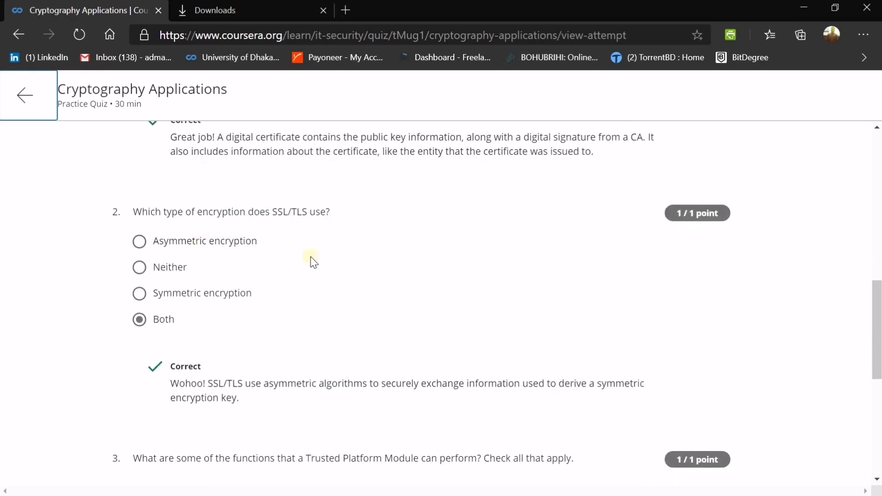
scroll(282, 269, down, 3)
scroll(297, 281, down, 2)
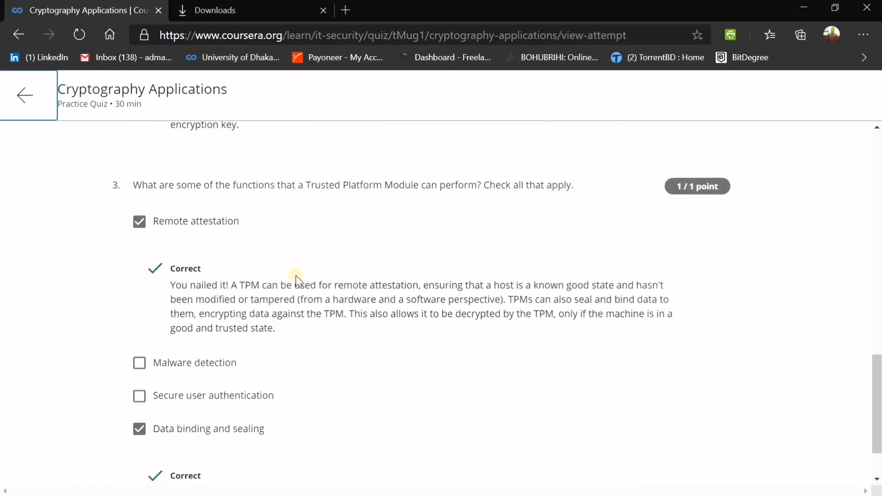
scroll(263, 240, up, 4)
scroll(265, 243, down, 4)
scroll(332, 181, down, 1)
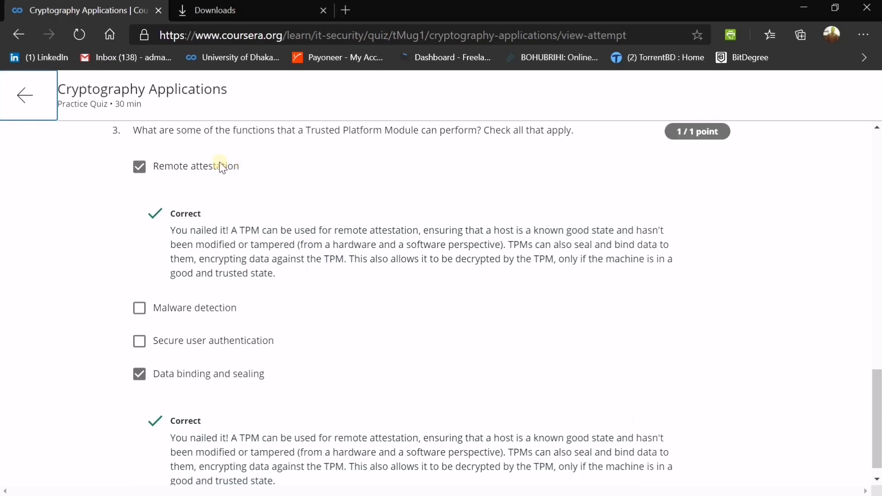
scroll(290, 236, down, 1)
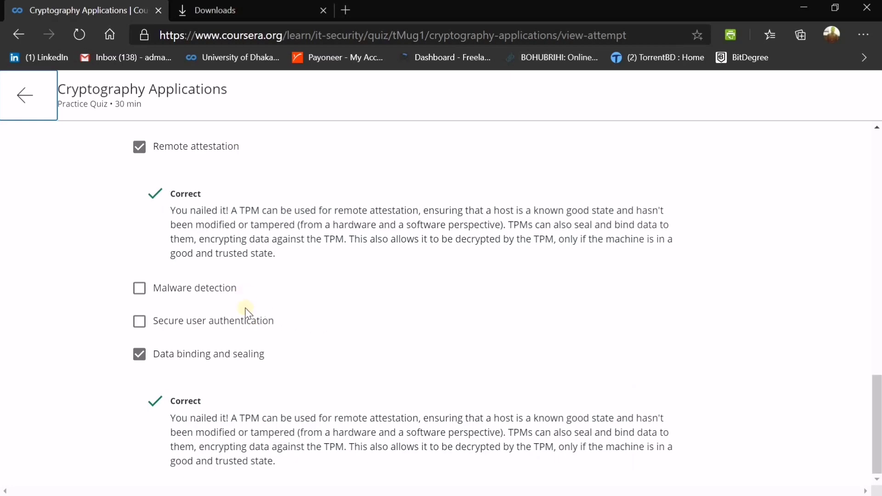
Return to the Week 2 overview and open the feedback for the Week Two Practice Quiz under Graded Assessments.
click(46, 102)
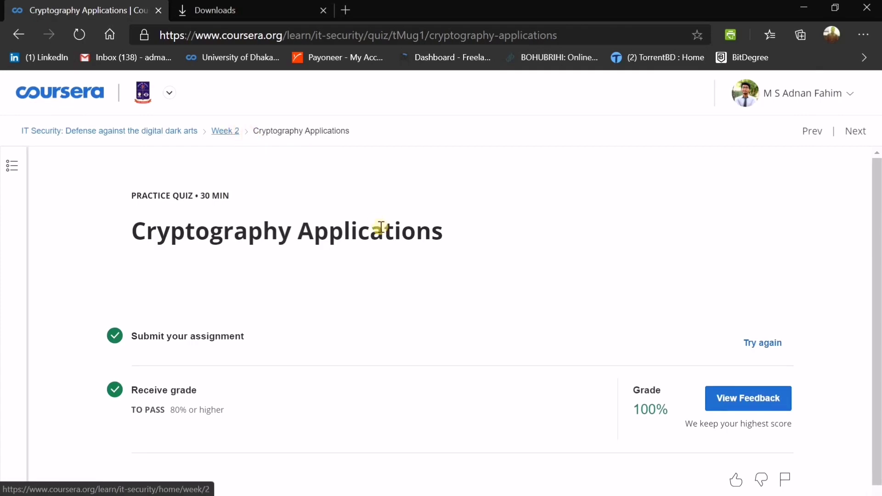
click(231, 133)
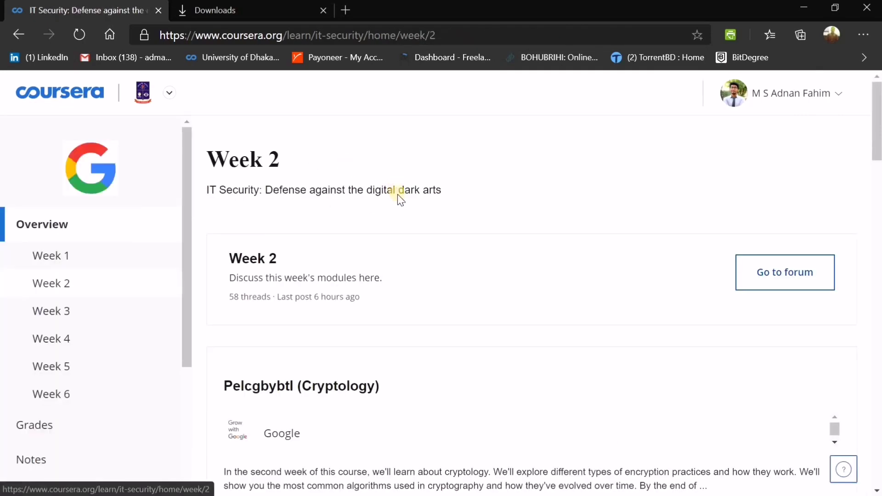
scroll(398, 196, down, 20)
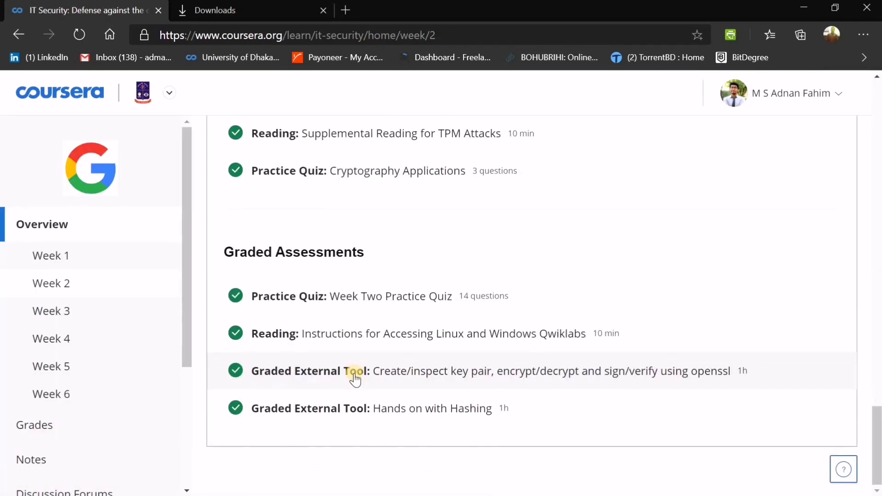
click(347, 298)
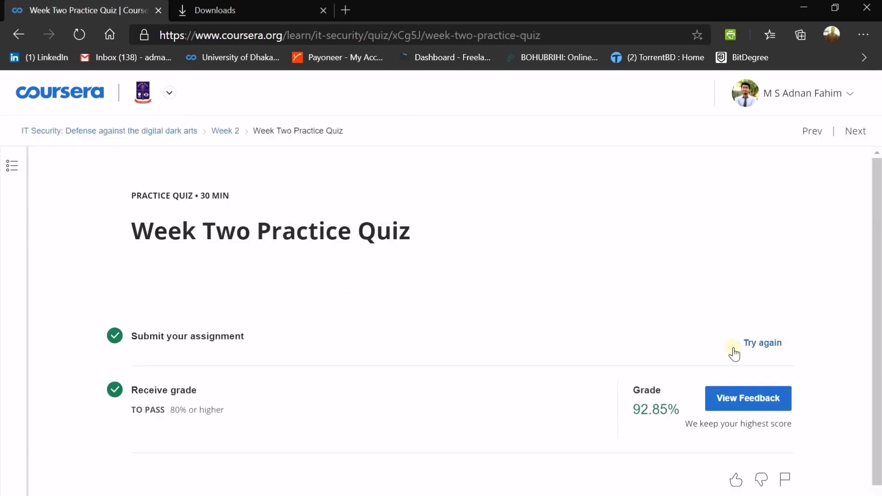
click(741, 400)
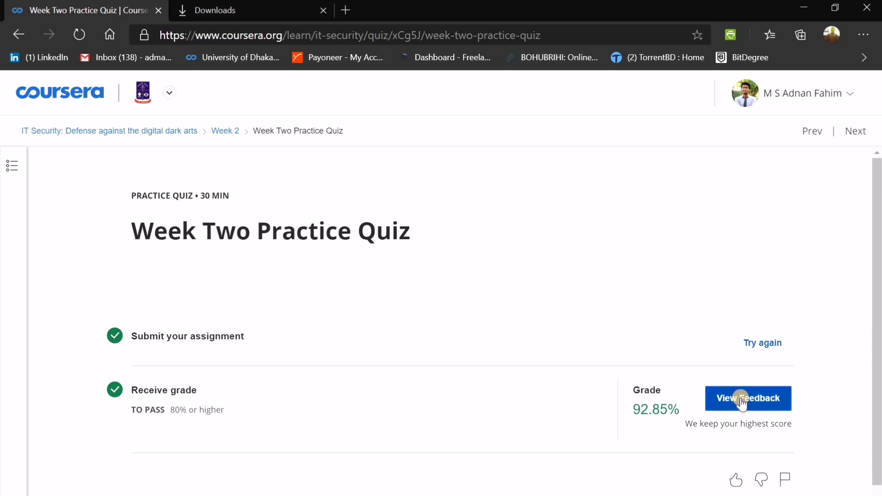
click(742, 402)
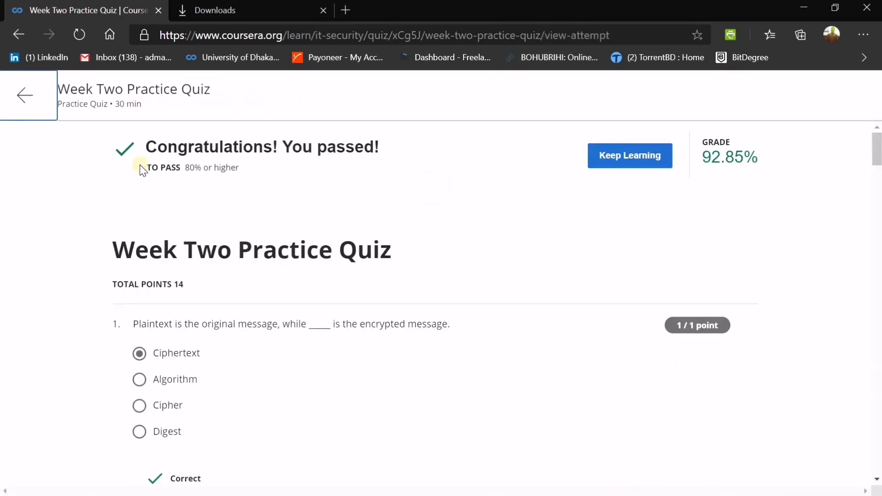
Review questions 1 to 3 of the Week Two Practice Quiz feedback and point out the Frequency analysis option in question 3.
scroll(143, 170, down, 2)
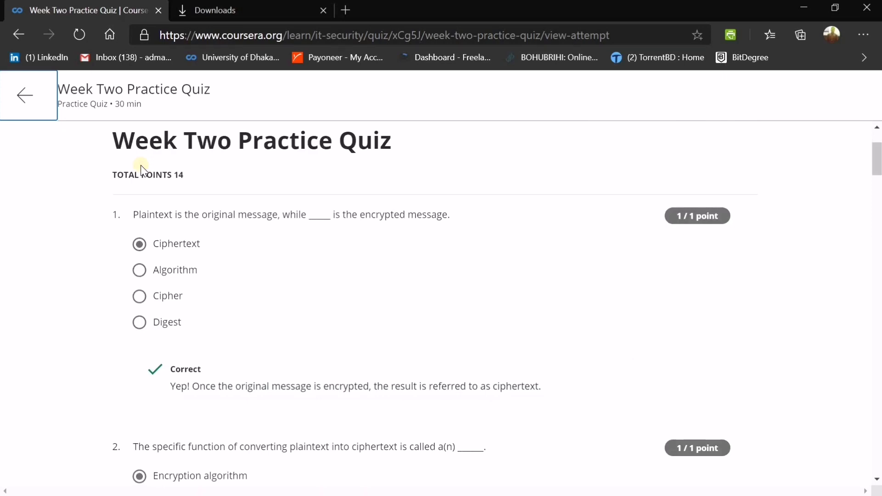
scroll(278, 222, down, 1)
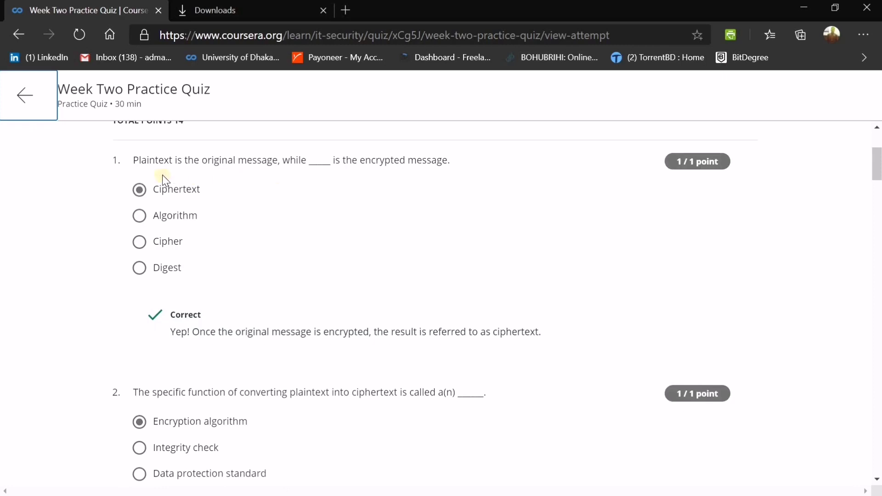
scroll(278, 199, down, 4)
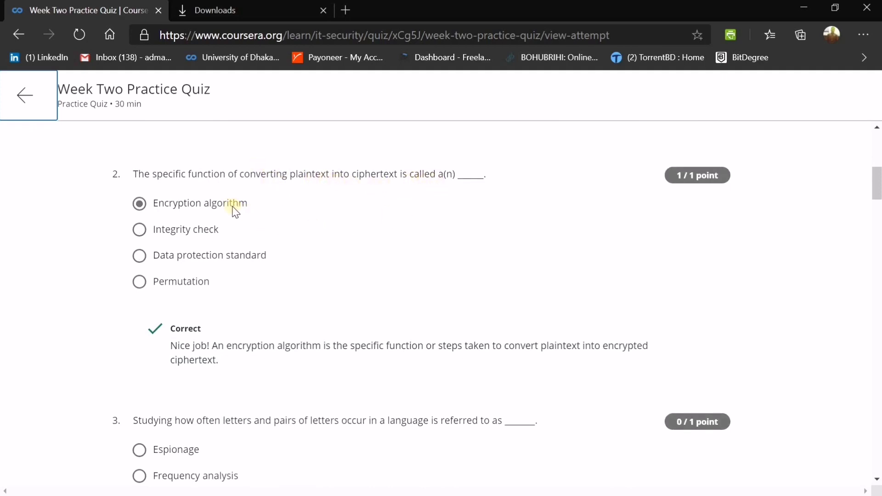
scroll(237, 210, down, 2)
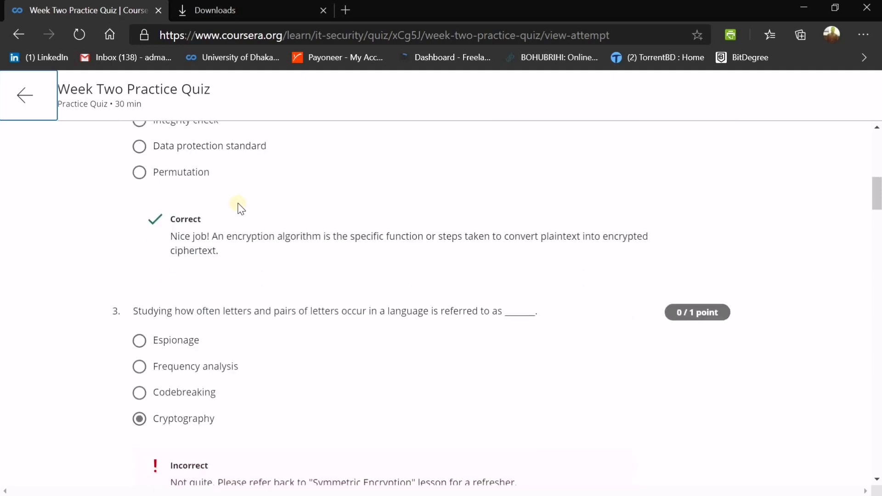
scroll(239, 207, down, 3)
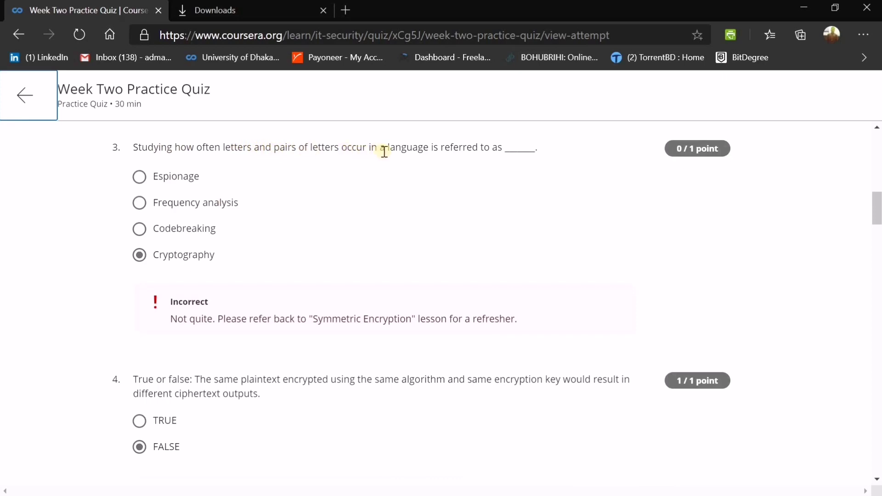
click(190, 202)
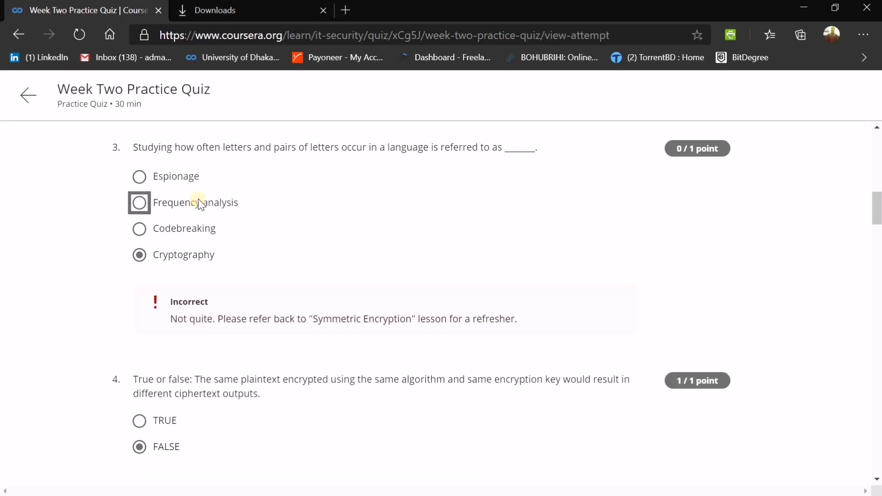
Review questions 4 to 6 on identical plaintext encryption, hiding messages, and ROT13 and Caesar ciphers, including the feedback explanations.
scroll(234, 202, down, 5)
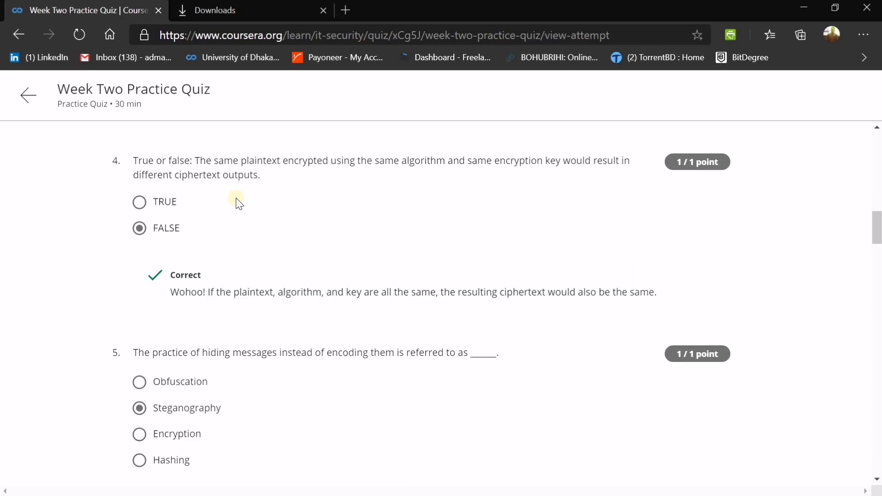
scroll(238, 202, down, 5)
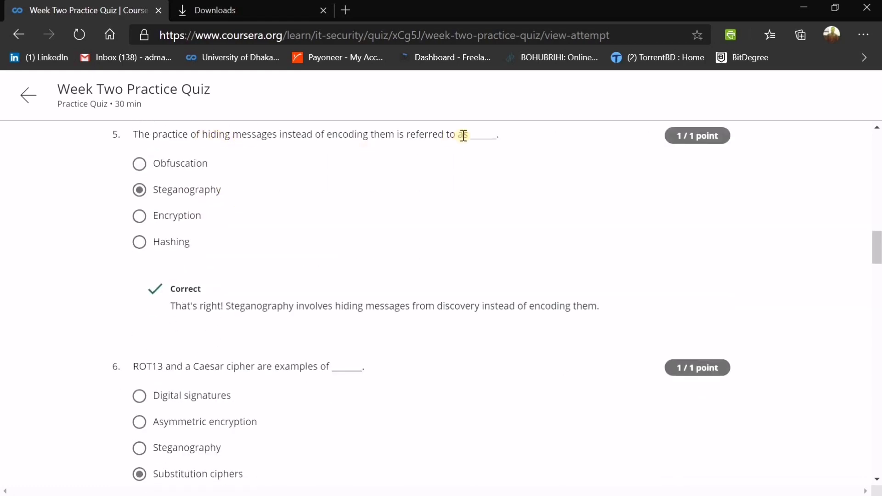
scroll(239, 195, down, 4)
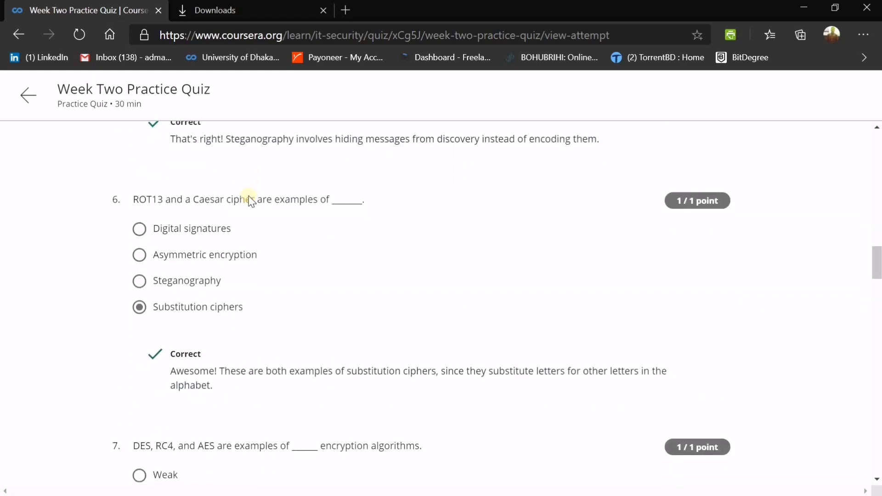
scroll(239, 184, down, 1)
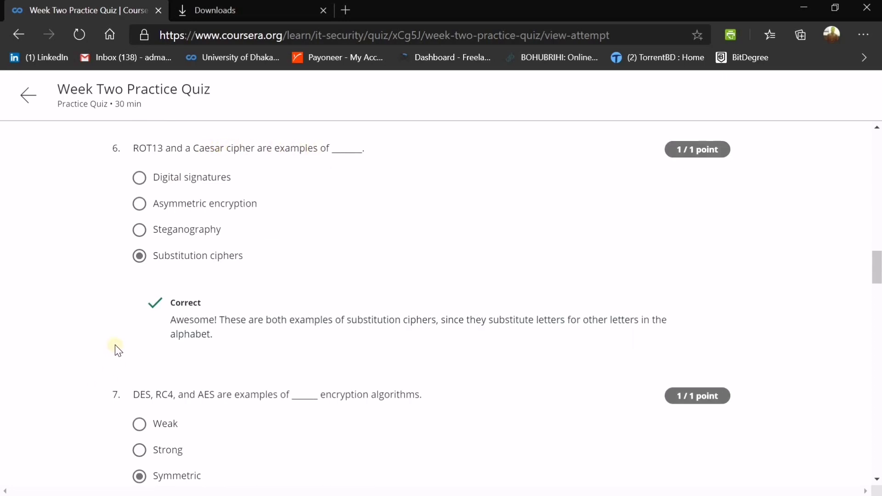
click(218, 262)
Review question 7 on DES, RC4 and AES and question 8 on the two components of an asymmetric encryption system.
scroll(217, 262, down, 4)
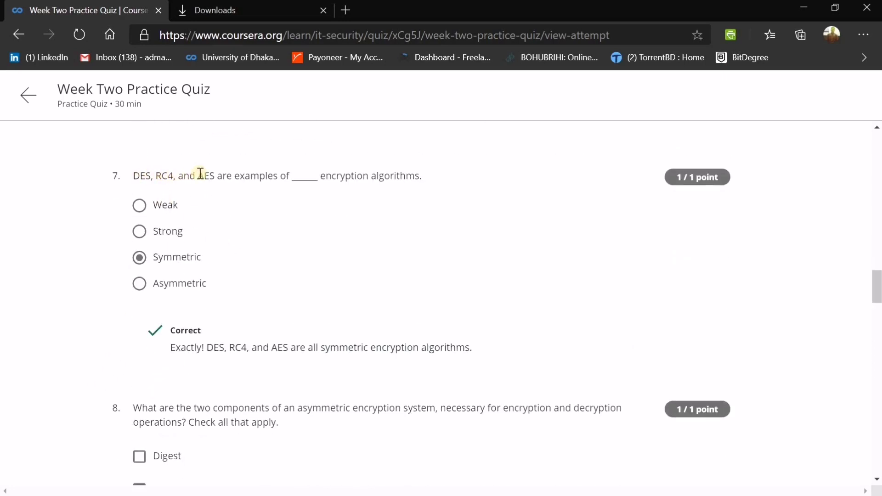
scroll(256, 184, down, 2)
click(183, 154)
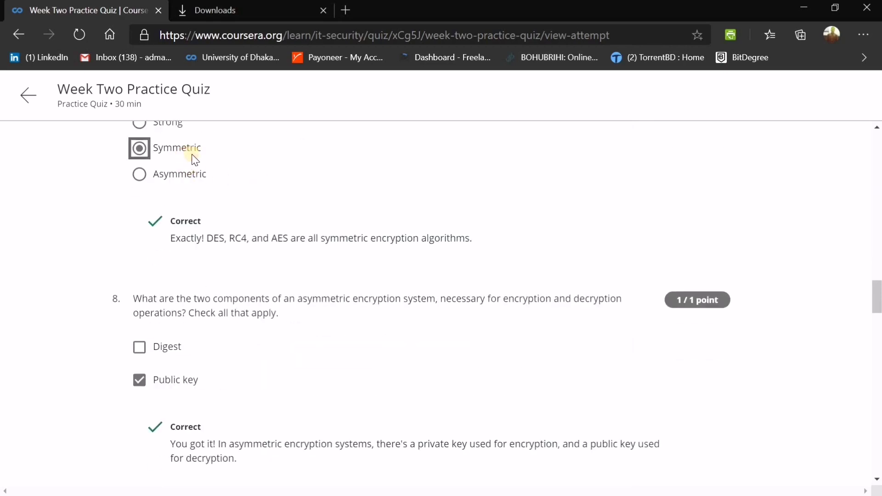
scroll(193, 165, up, 3)
scroll(193, 164, down, 6)
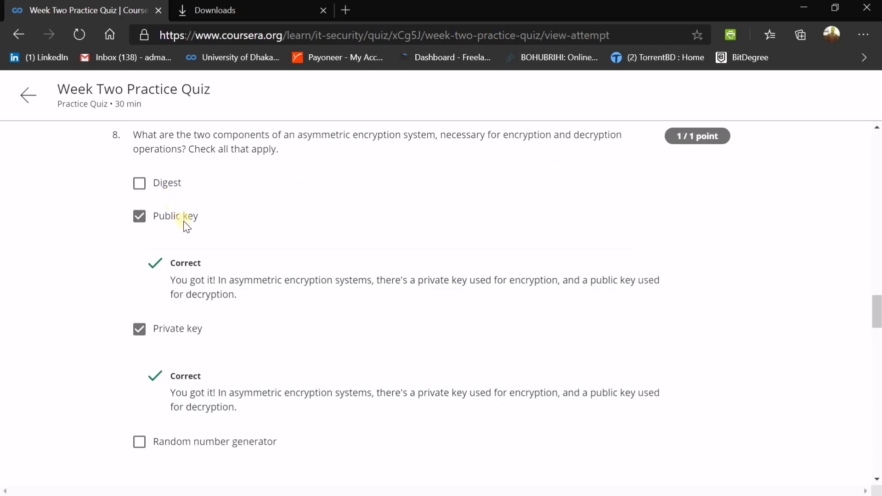
scroll(184, 219, down, 2)
scroll(178, 217, down, 3)
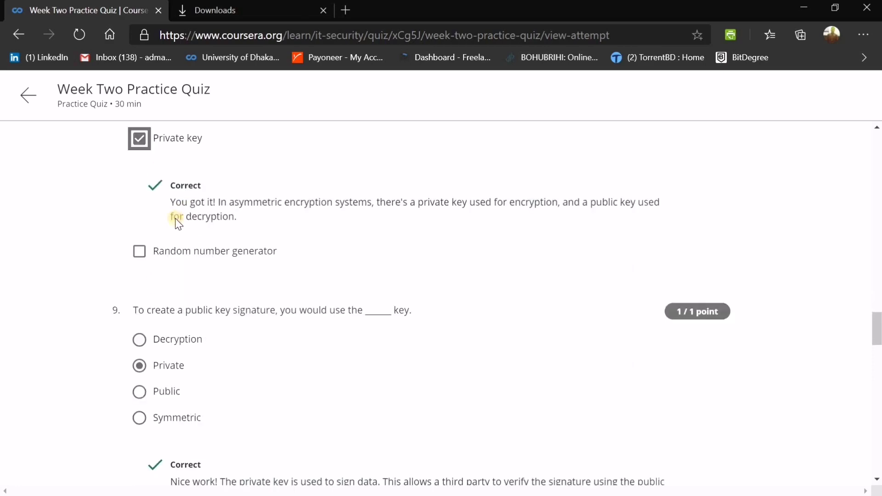
Review question 9 on creating a public key signature and question 10 on the benefits of an asymmetric cryptosystem.
scroll(176, 223, down, 1)
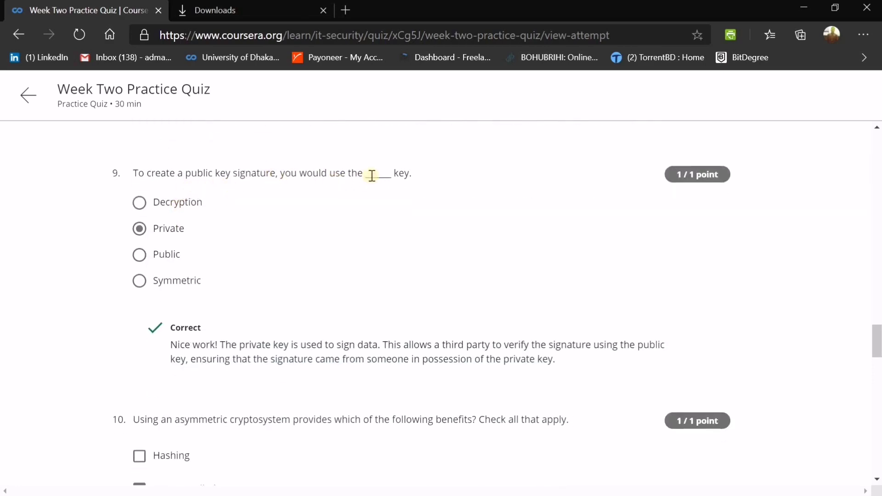
click(158, 223)
scroll(171, 213, down, 4)
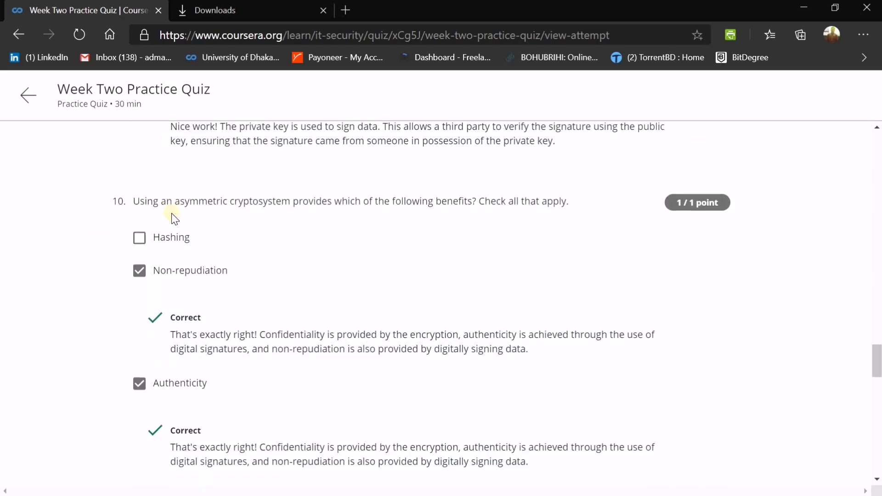
scroll(178, 222, down, 1)
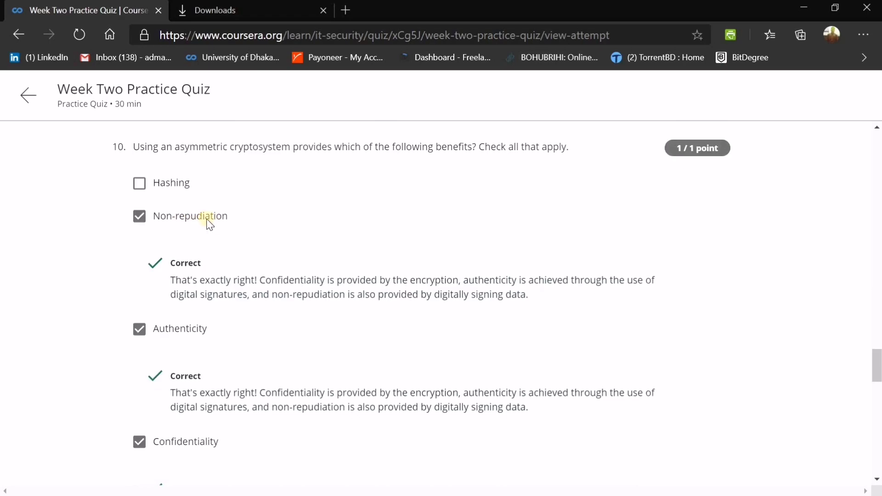
scroll(205, 225, down, 2)
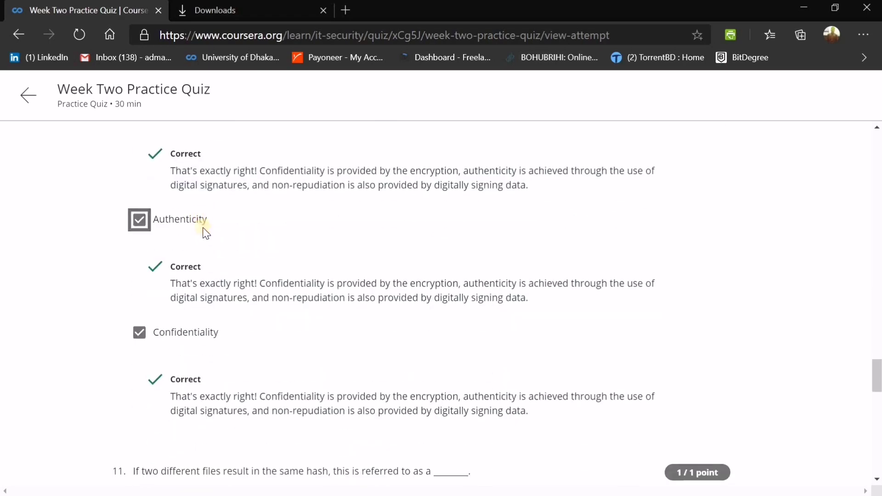
scroll(203, 228, down, 2)
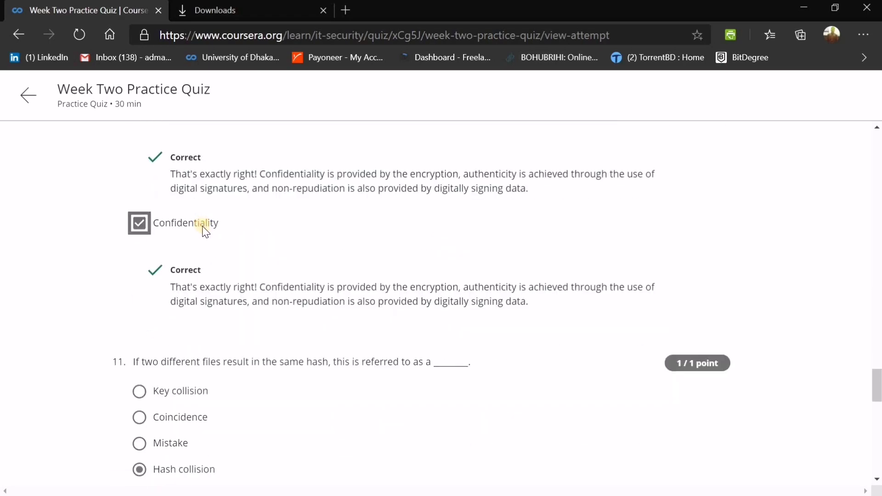
scroll(203, 228, down, 1)
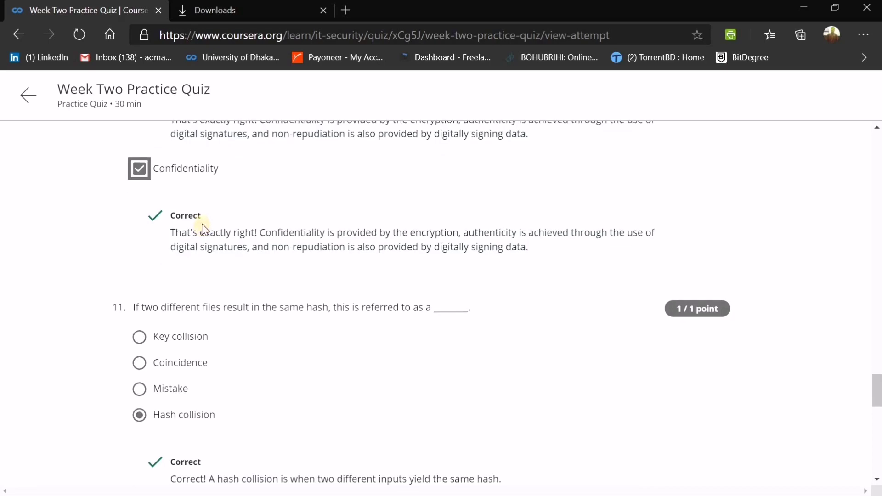
Review question 11 on two files sharing the same hash and question 12 on authenticating a user's password.
scroll(207, 227, down, 2)
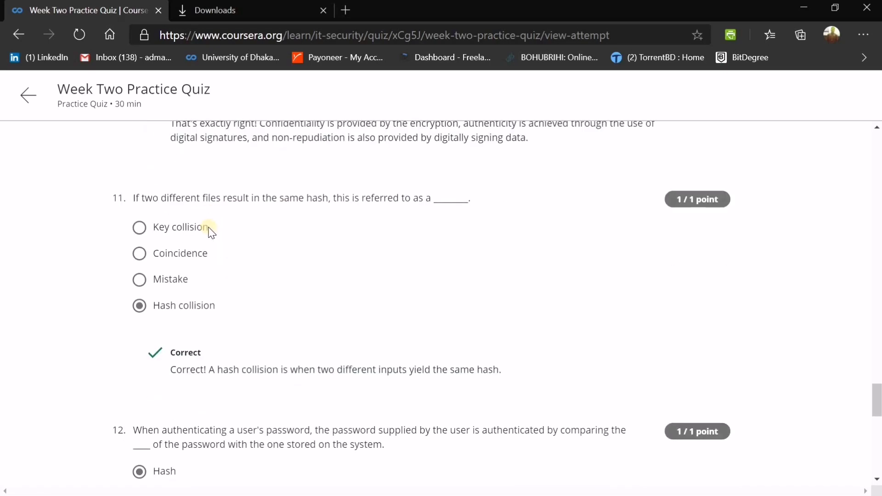
click(187, 308)
scroll(210, 232, down, 5)
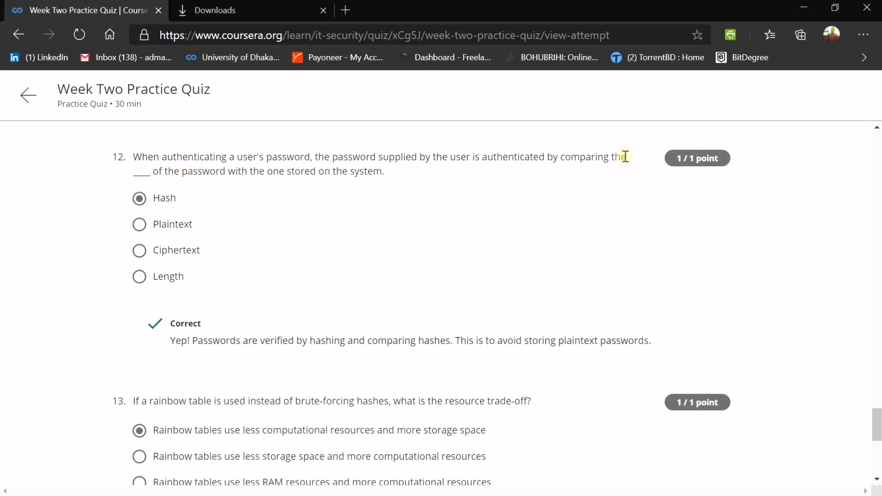
click(160, 195)
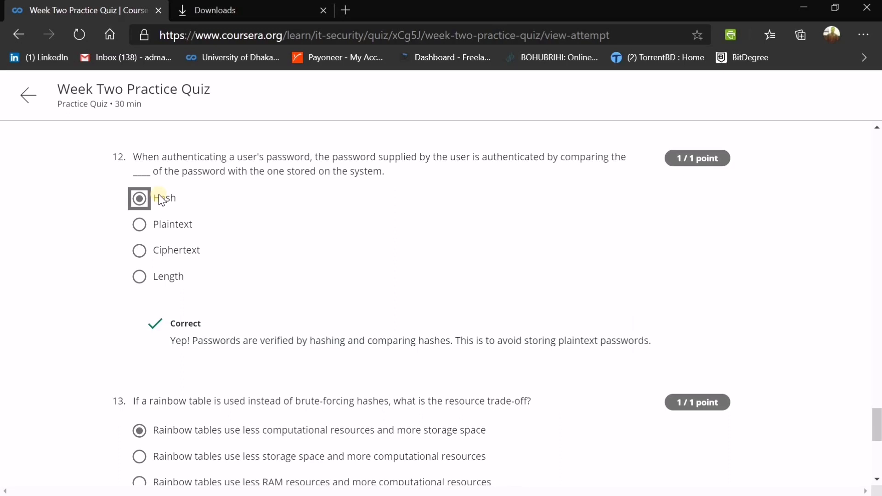
Review question 13 on the rainbow table resource trade-off and question 14 on the entity that issues certificates in a PKI system.
scroll(159, 197, down, 2)
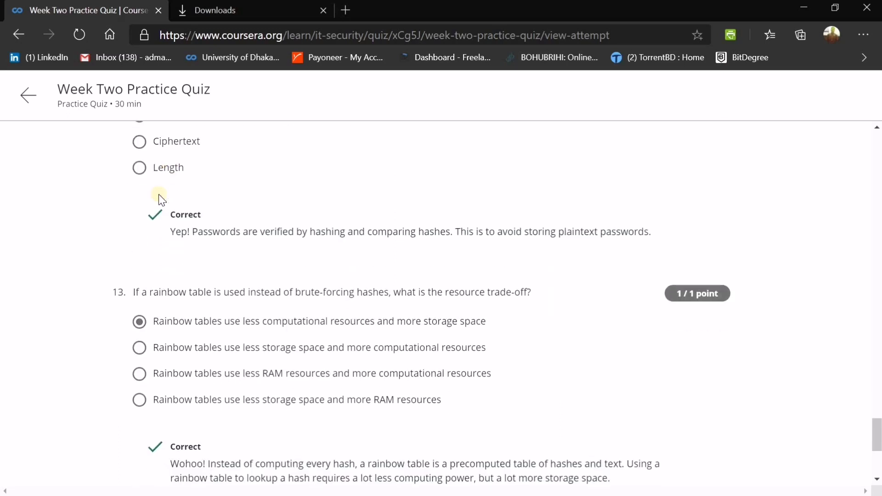
scroll(162, 200, down, 2)
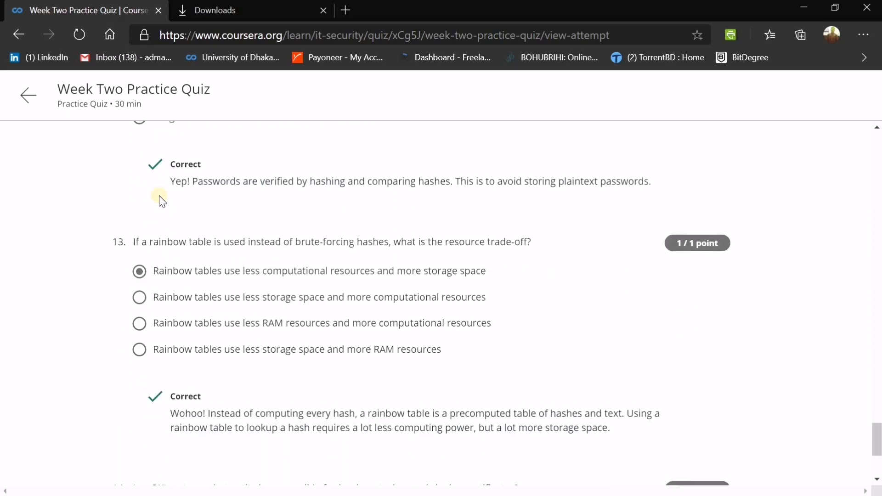
scroll(173, 205, up, 1)
scroll(172, 199, up, 1)
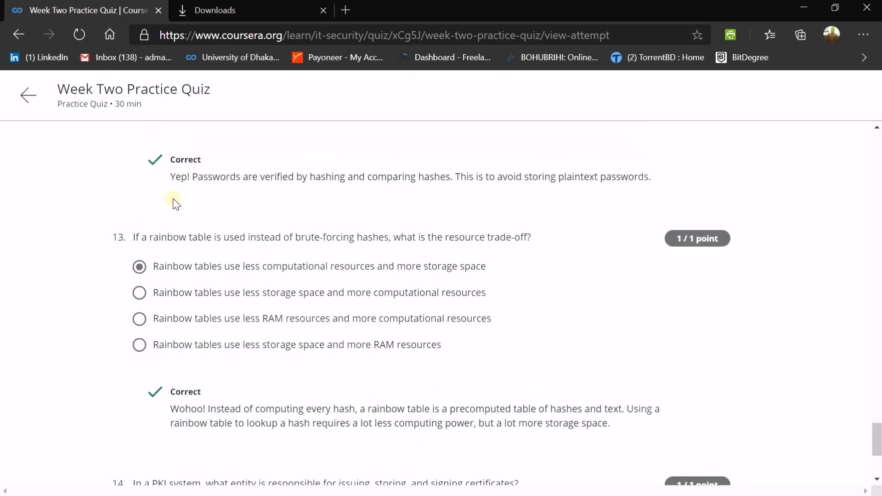
scroll(173, 199, down, 1)
scroll(173, 198, up, 2)
scroll(173, 201, down, 3)
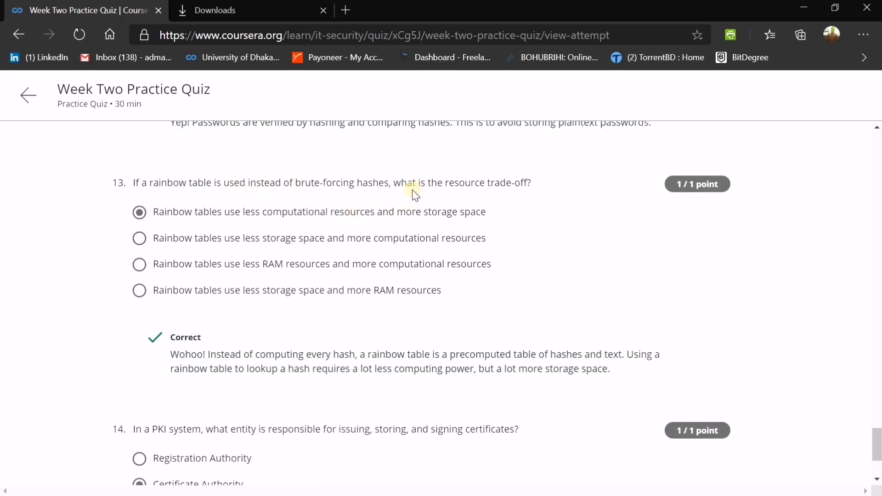
click(352, 212)
scroll(401, 221, down, 2)
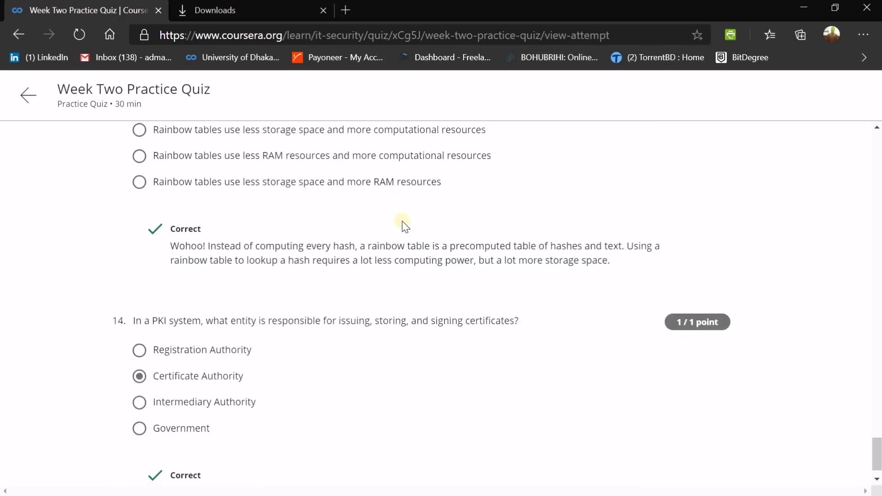
scroll(382, 225, down, 1)
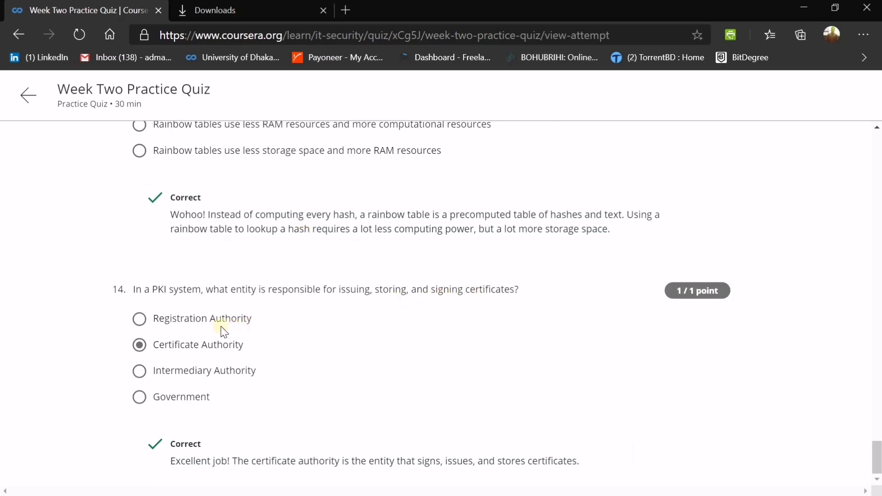
Leave the quiz feedback, return to the Week 2 overview and locate the Graded Assessments section.
click(28, 95)
click(224, 132)
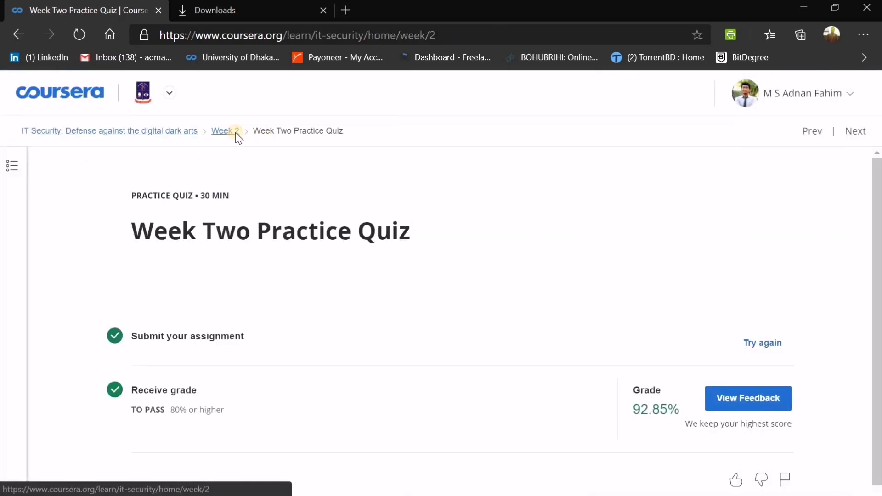
scroll(452, 304, down, 20)
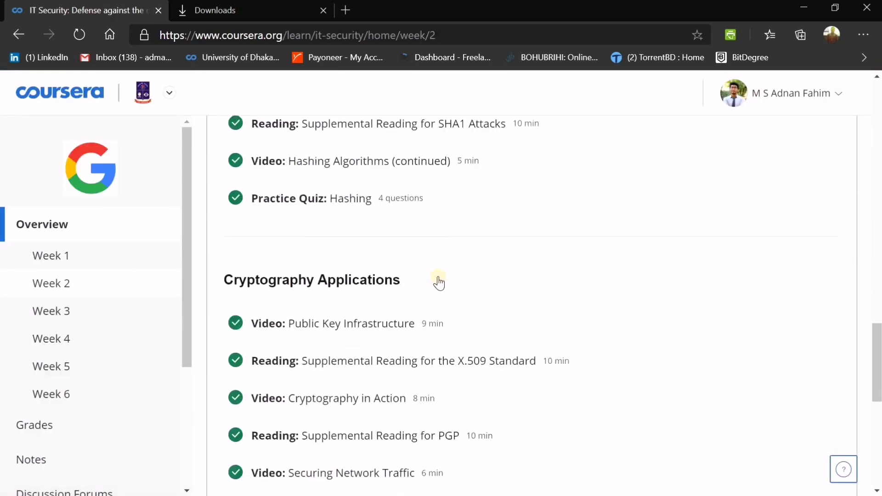
scroll(436, 281, down, 4)
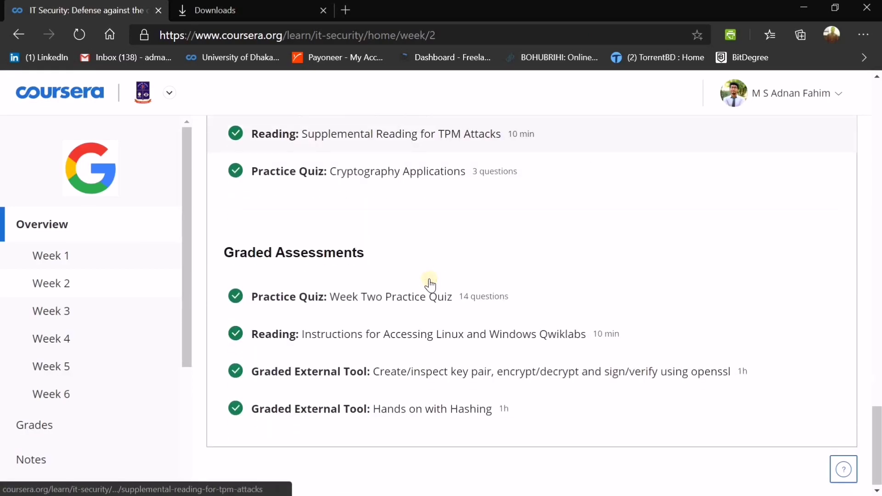
Open the graded external tool "Create/inspect key pair, encrypt/decrypt and sign/verify using openssl" and examine its description down to the honor code agreement.
click(365, 372)
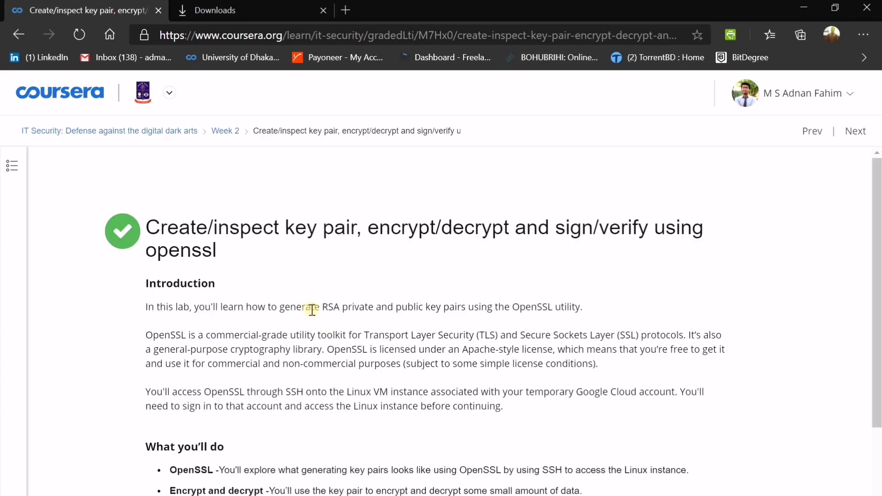
scroll(310, 312, down, 4)
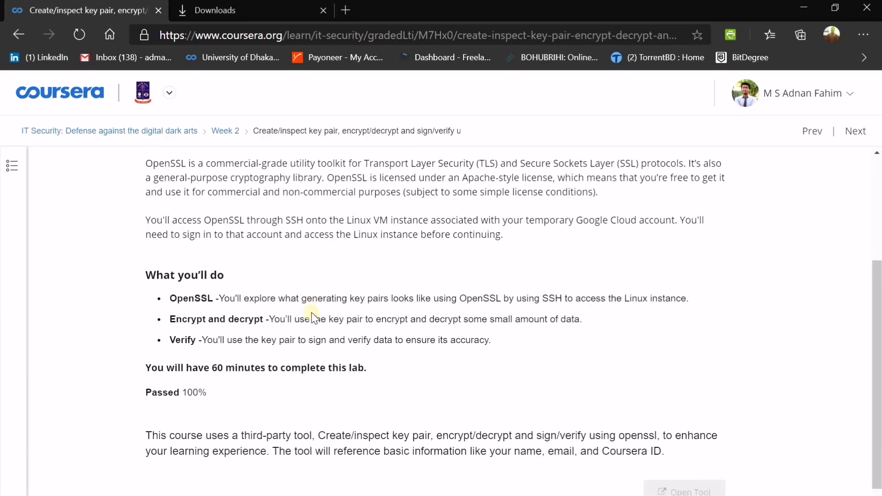
scroll(311, 317, down, 2)
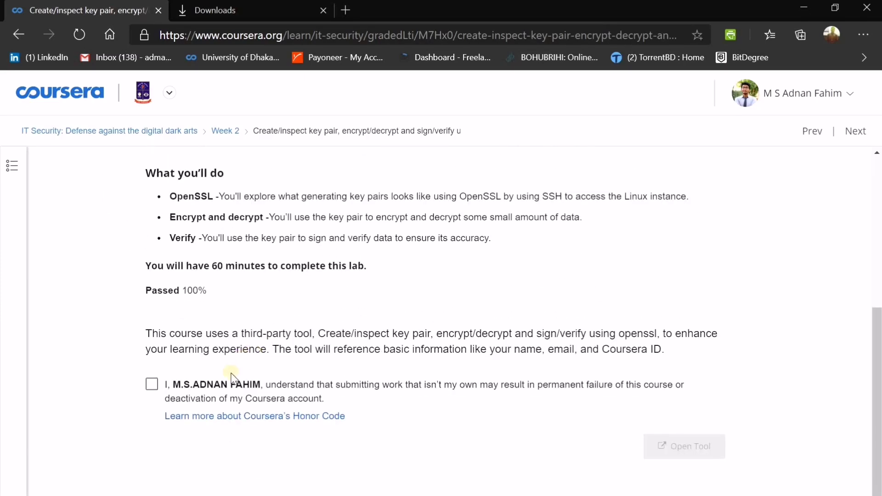
Accept the honor code statement, open the external tool for the OpenSSL key pair lab and start the lab.
click(234, 385)
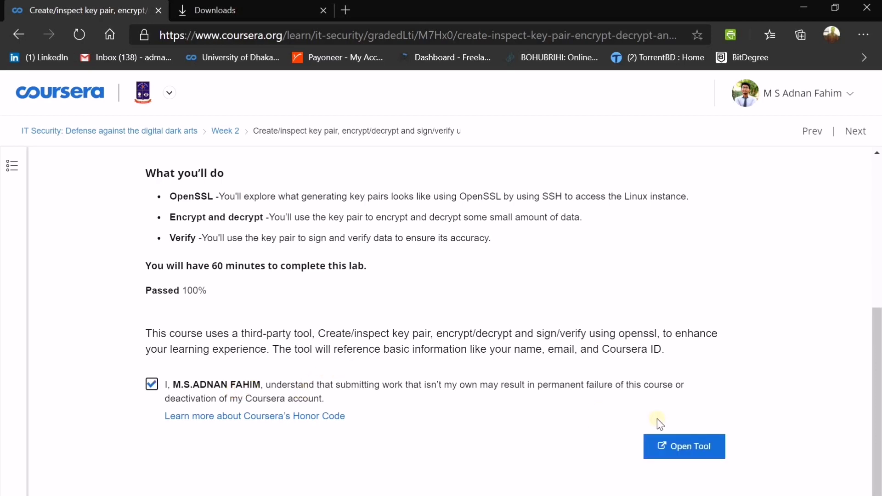
click(693, 448)
click(692, 447)
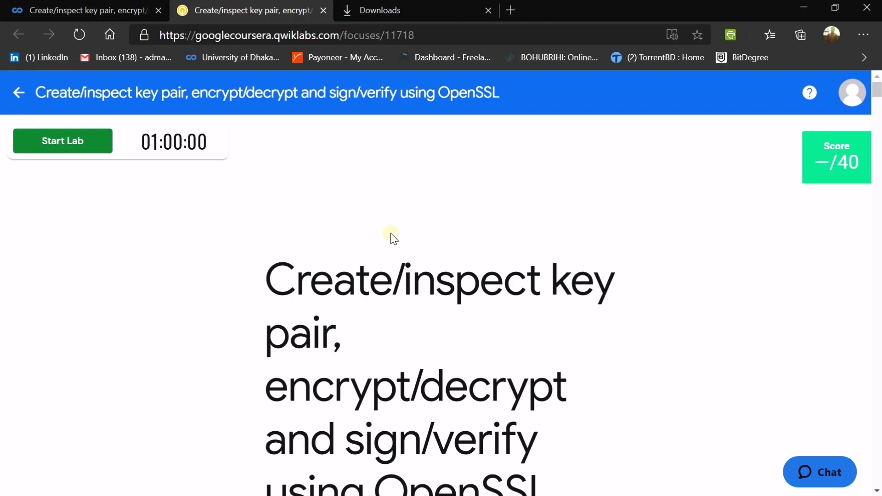
click(93, 141)
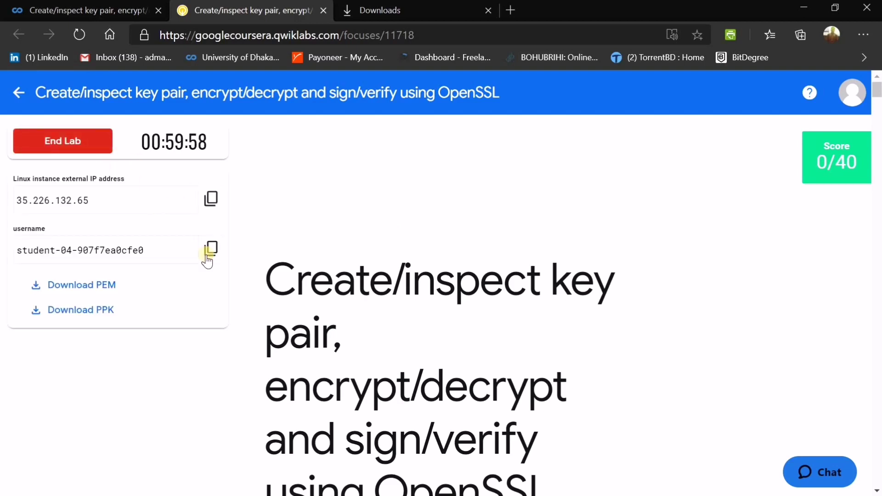
Check the lab's instructions for connecting with a PPK key, and launch the previously downloaded putty.exe from the browser's downloads.
scroll(298, 248, down, 20)
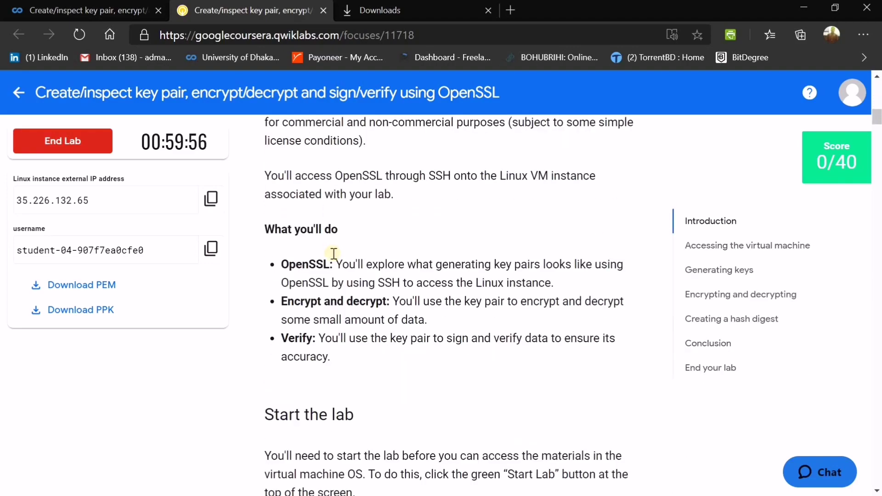
scroll(339, 257, down, 15)
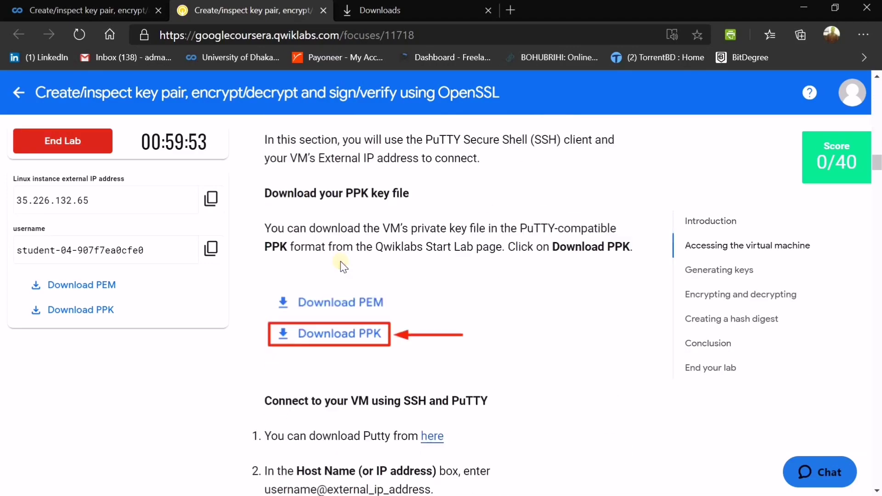
scroll(345, 265, up, 2)
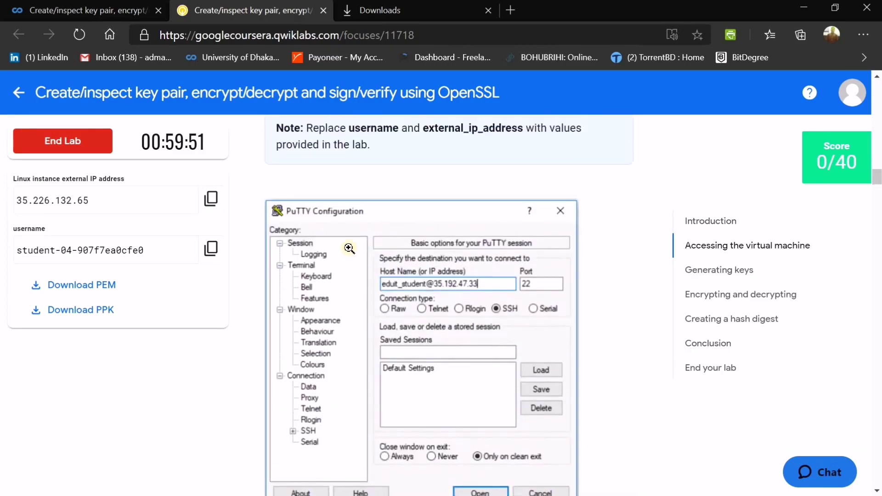
scroll(347, 253, down, 6)
scroll(350, 250, down, 3)
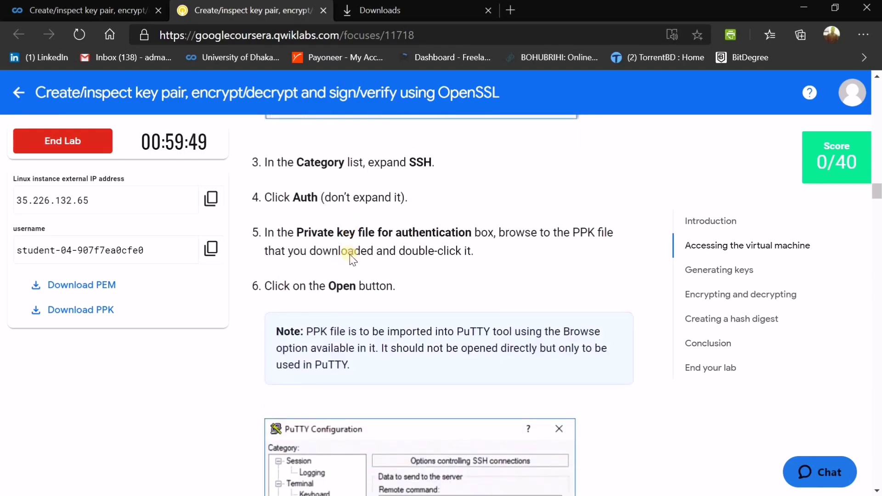
scroll(352, 260, up, 15)
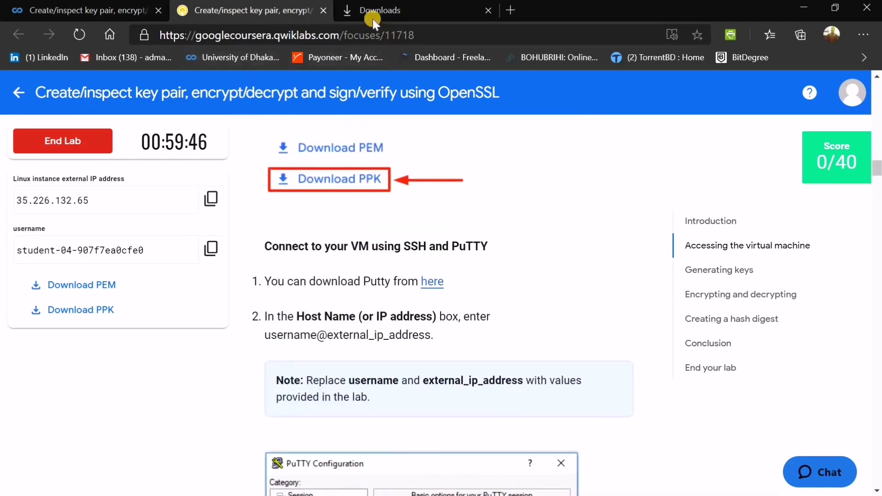
click(376, 10)
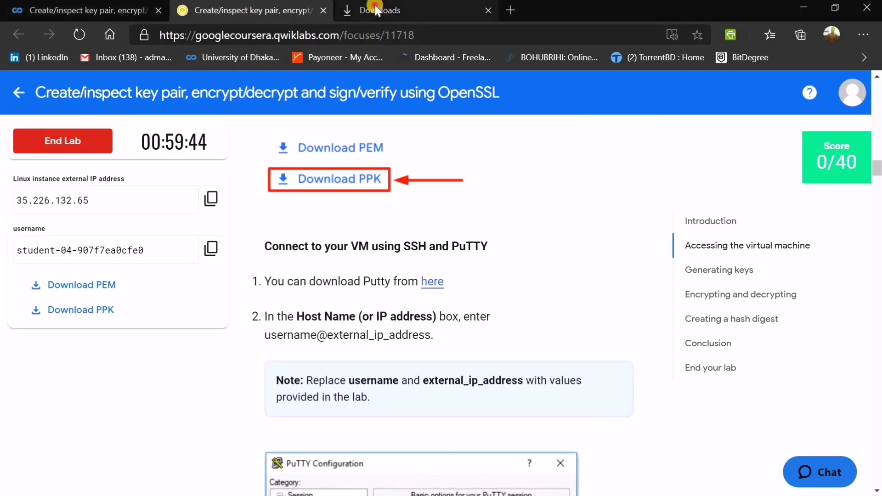
scroll(360, 125, down, 5)
scroll(333, 146, up, 4)
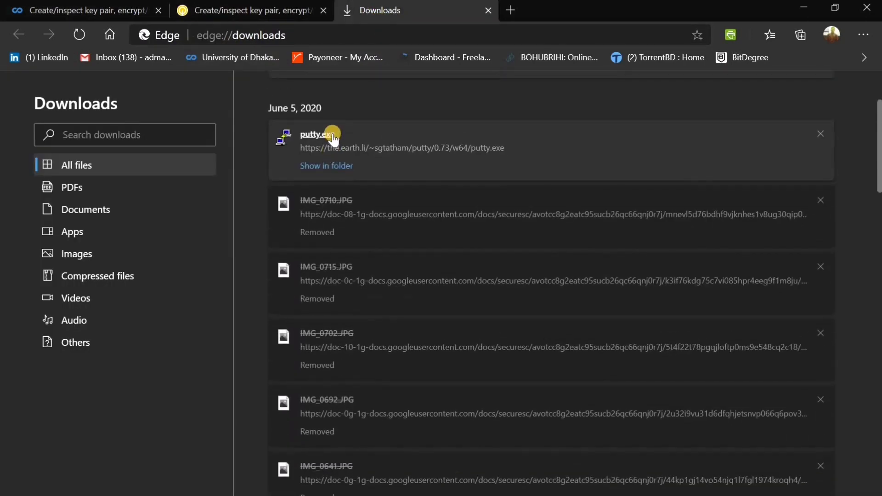
click(333, 135)
Return to the OpenSSL lab page and download the VM's private key file in PPK format.
click(250, 11)
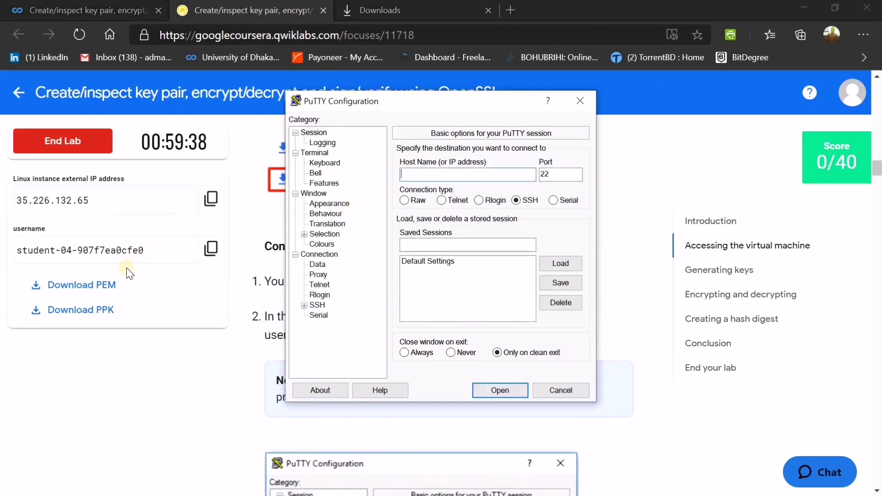
click(74, 311)
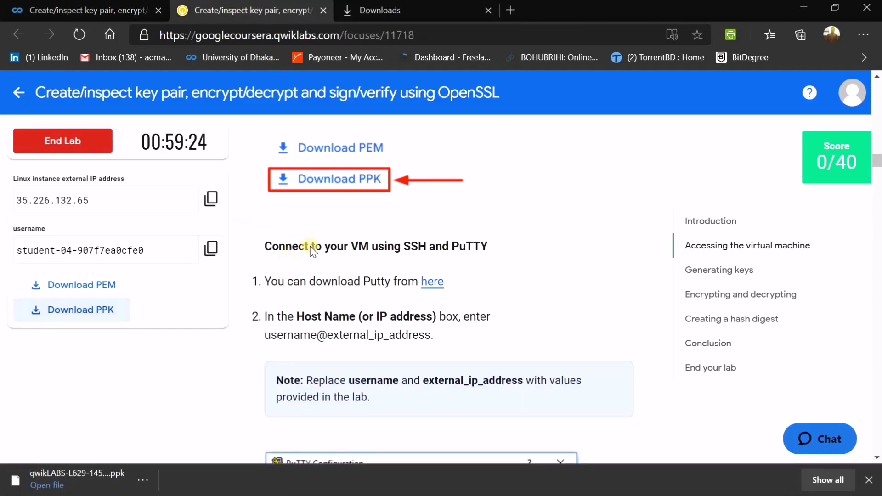
key(alt+Tab)
Fill PuTTY's host name with the username copied from the lab, an @ sign and the Linux instance's external IP address.
click(212, 251)
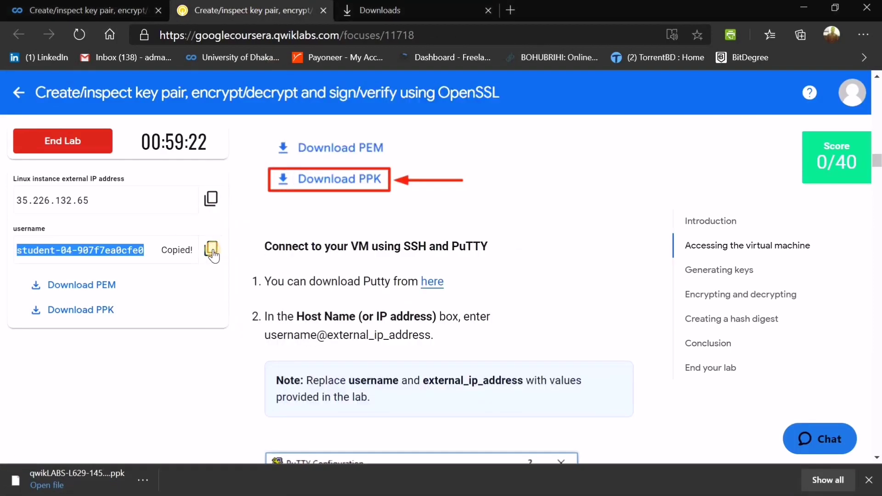
key(alt+Tab)
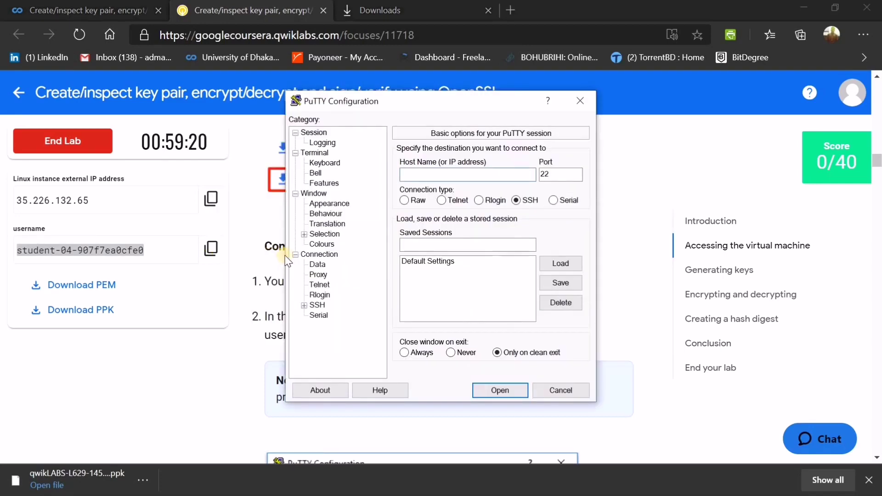
key(ctrl+v)
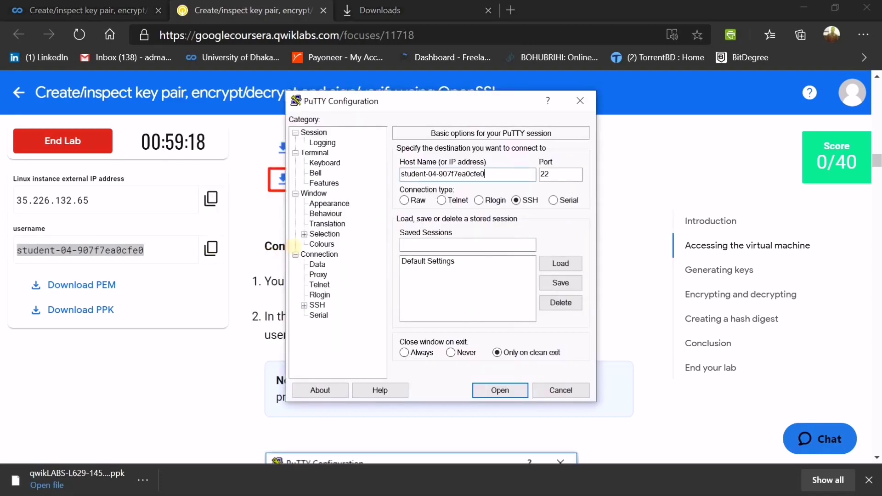
text(@)
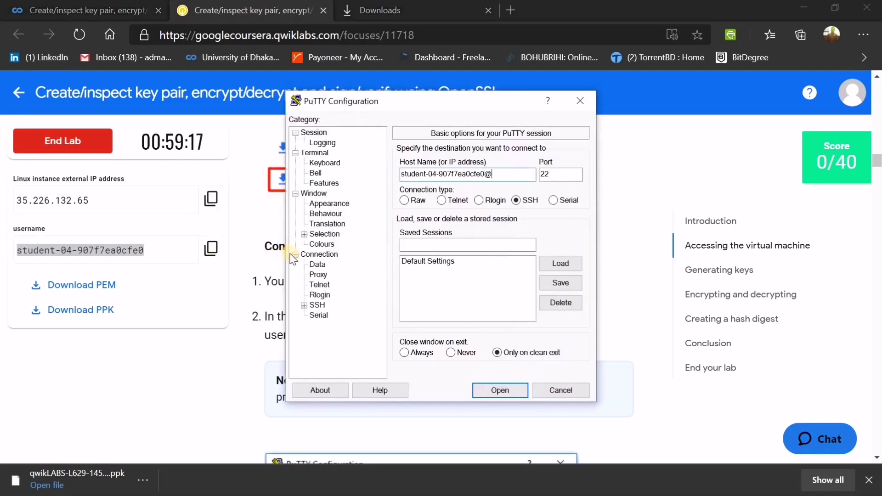
click(211, 202)
key(alt+Tab)
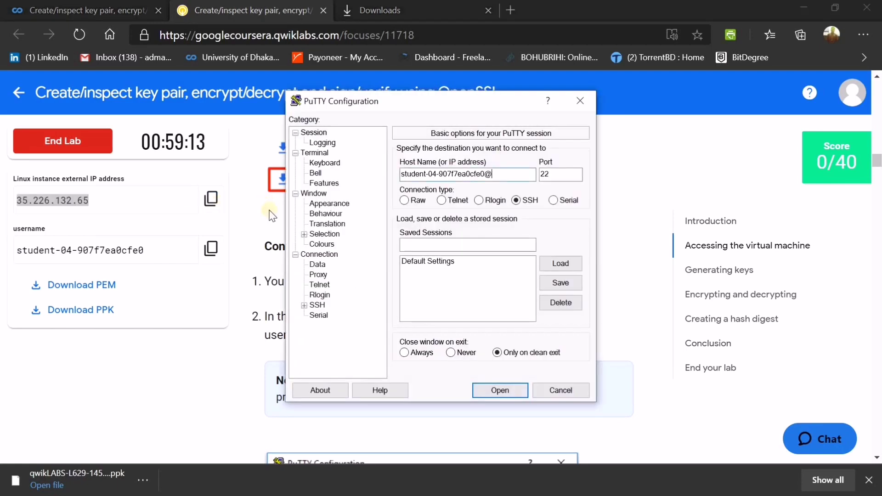
key(ctrl+v)
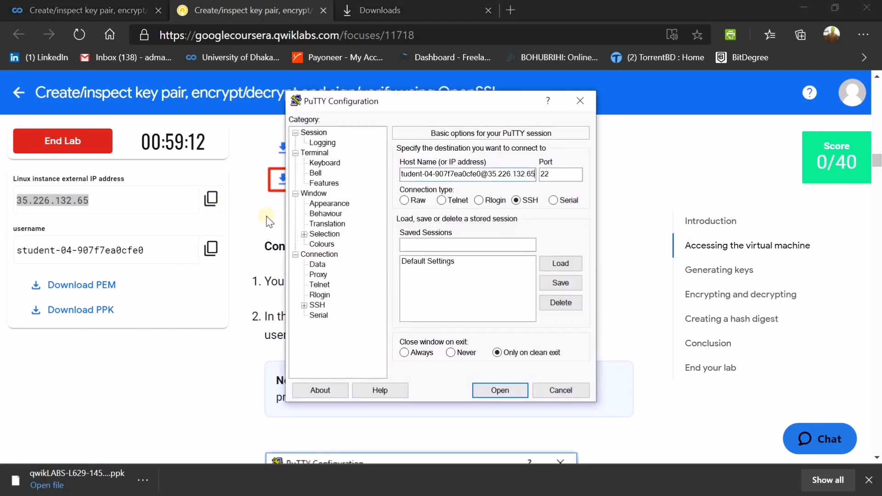
Set the private key file for PuTTY's SSH authentication to qwikLABS-L629-14530191.ppk from the Downloads folder.
click(317, 305)
click(303, 305)
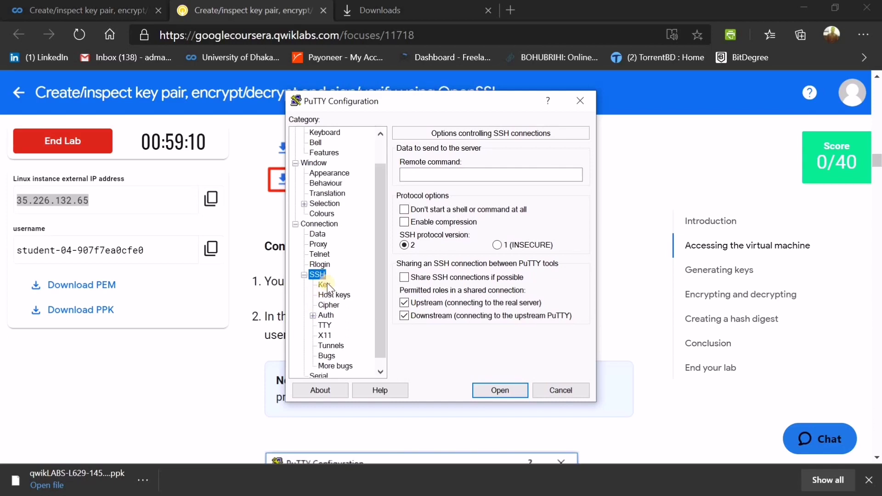
scroll(327, 283, down, 1)
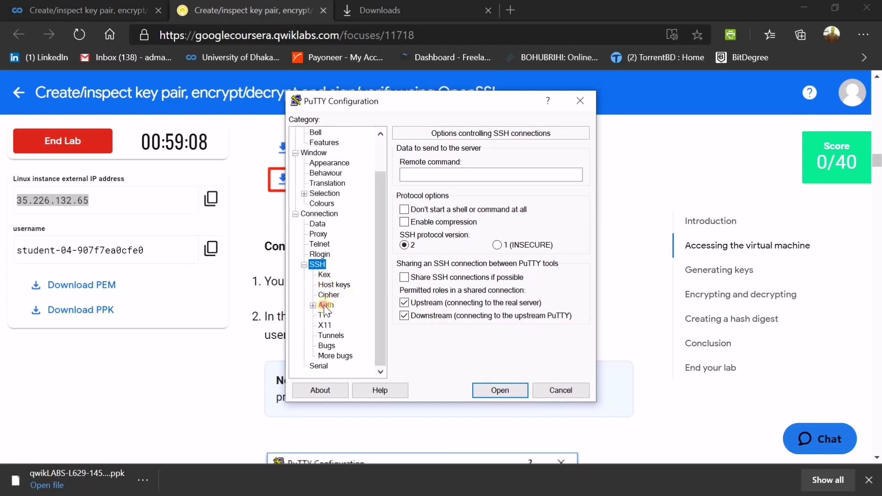
click(324, 305)
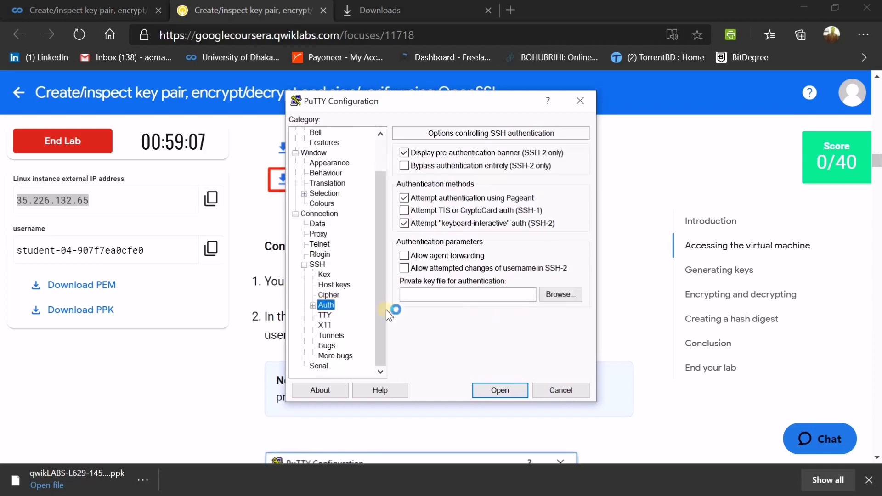
click(560, 294)
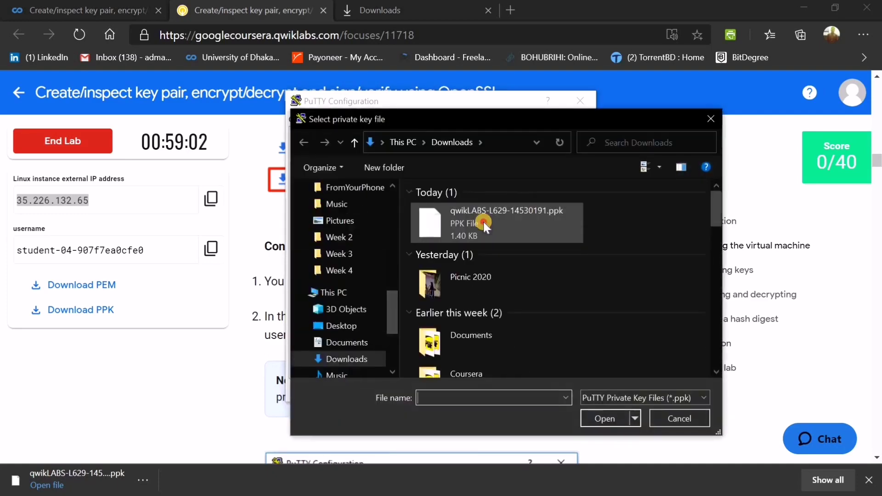
click(484, 222)
click(605, 417)
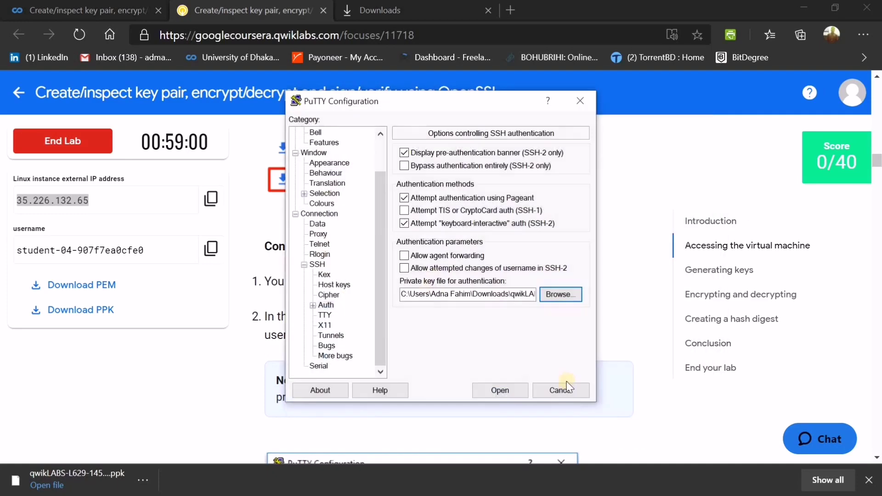
Open the SSH session, trusting the server's host key, and move the terminal window clear of the lab instructions.
click(507, 389)
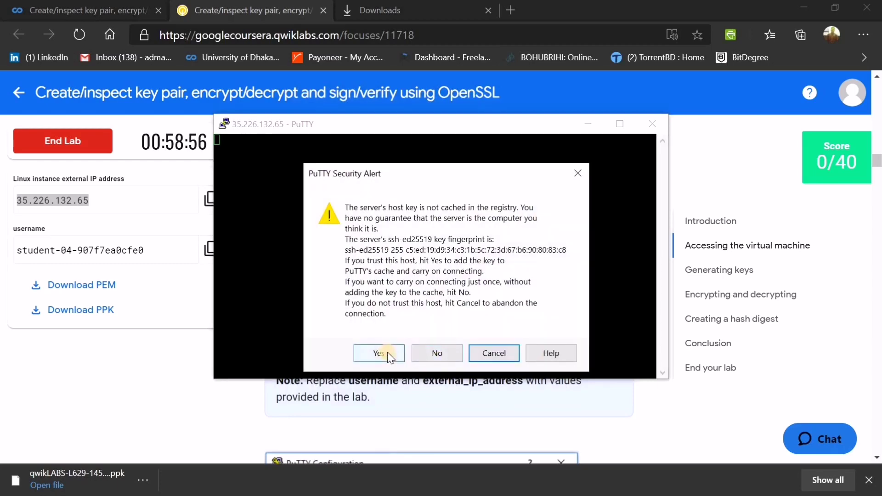
click(388, 352)
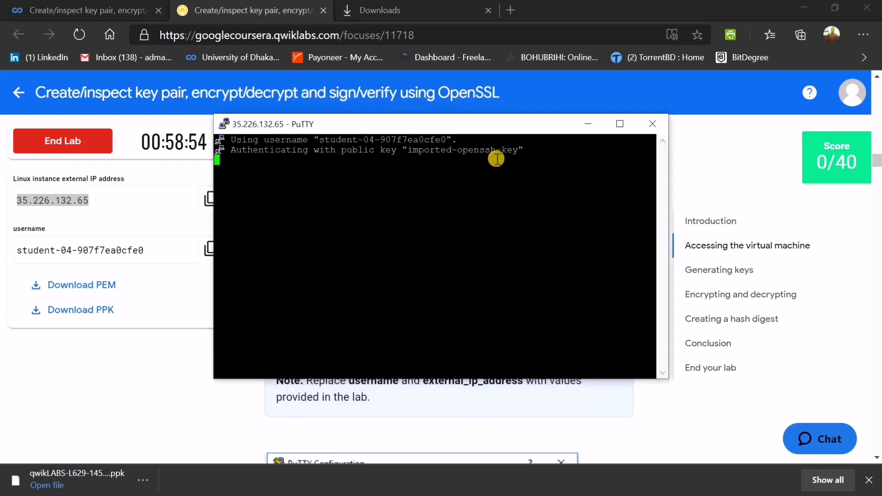
drag(515, 124, 318, 13)
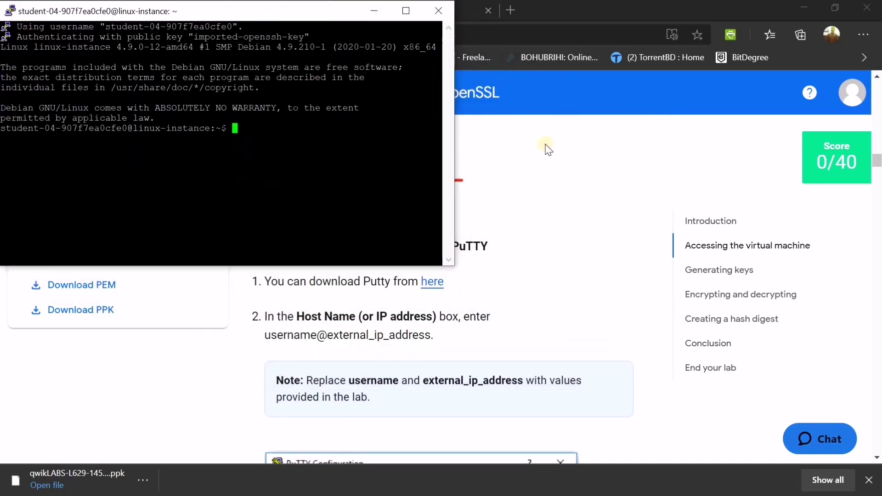
Copy the private key command from the lab's Generating keys section and run openssl genrsa -out private_key.pem 2048 in the PuTTY terminal.
scroll(548, 149, down, 20)
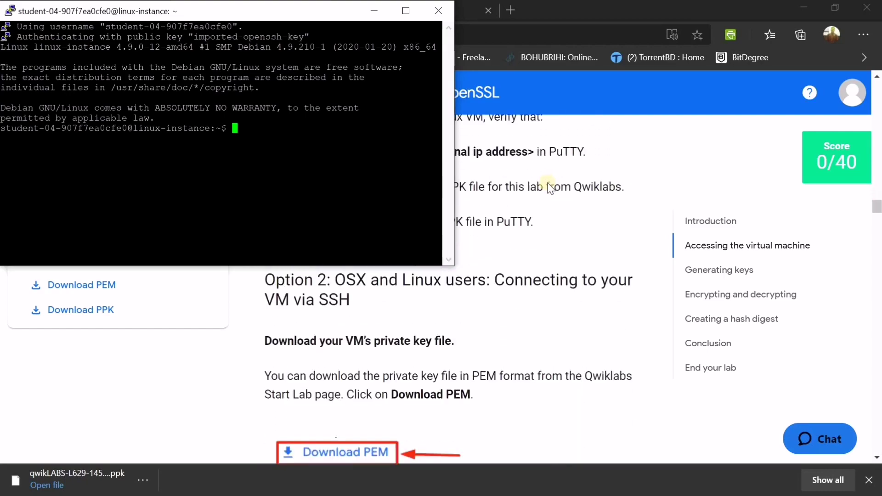
scroll(546, 184, down, 15)
scroll(544, 183, up, 10)
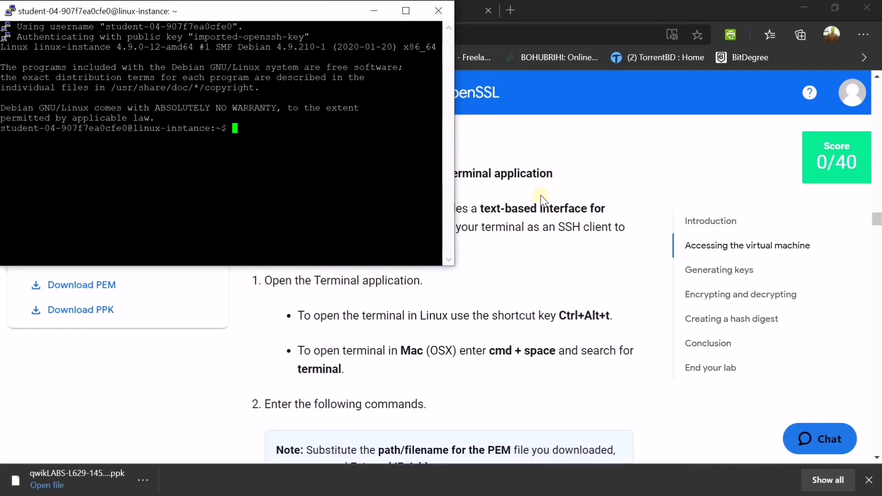
scroll(541, 198, down, 15)
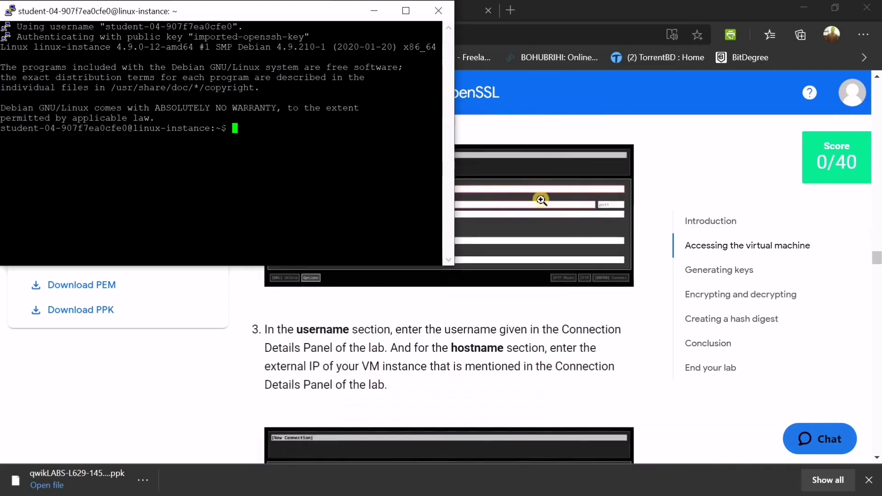
scroll(541, 200, down, 15)
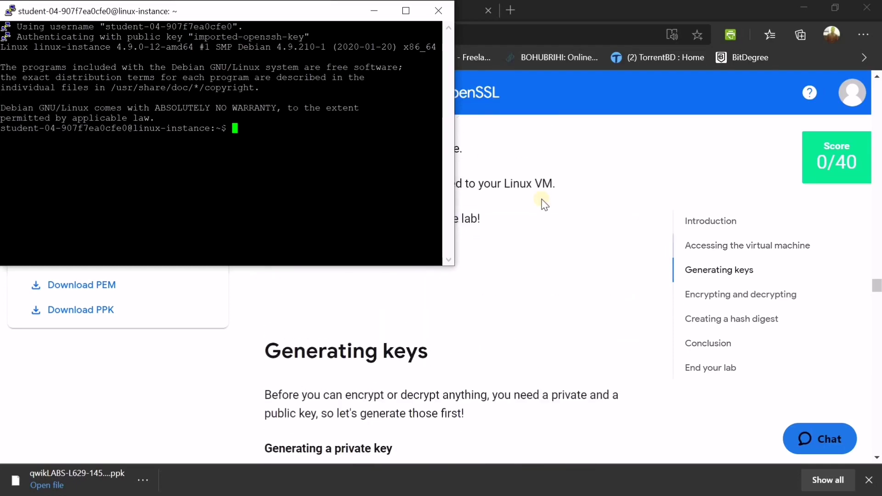
scroll(428, 330, down, 1)
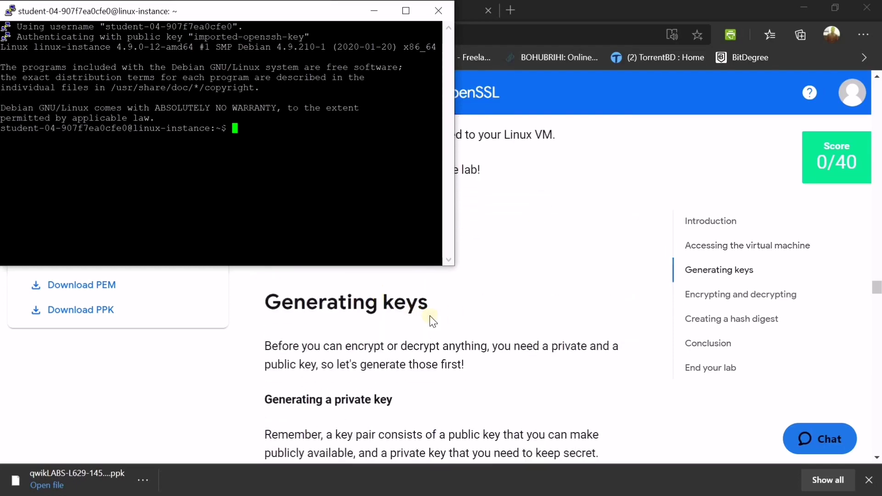
scroll(432, 321, down, 6)
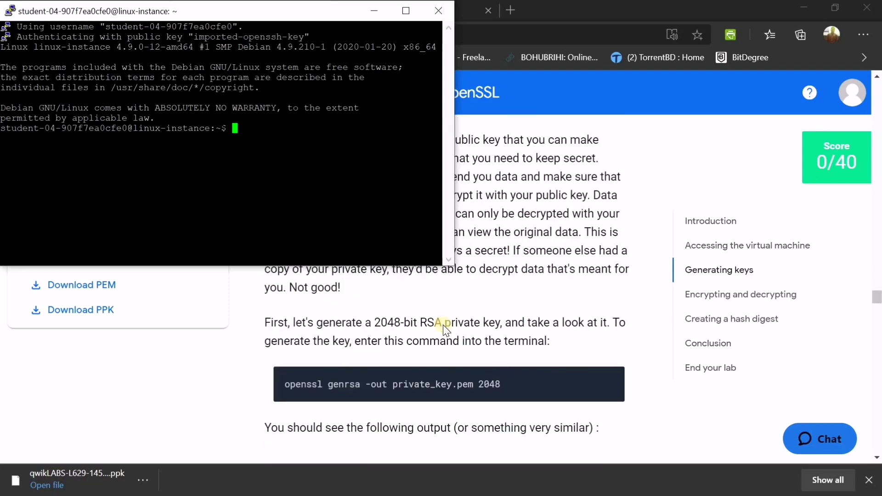
scroll(443, 324, down, 1)
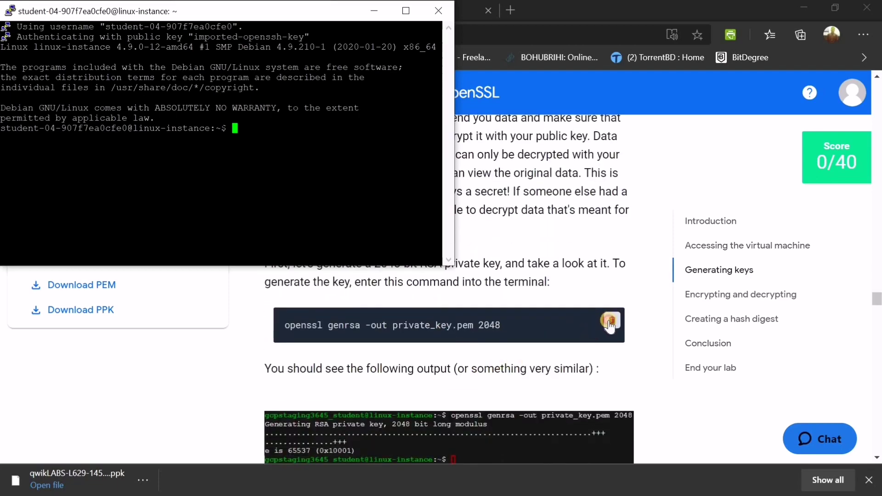
click(610, 324)
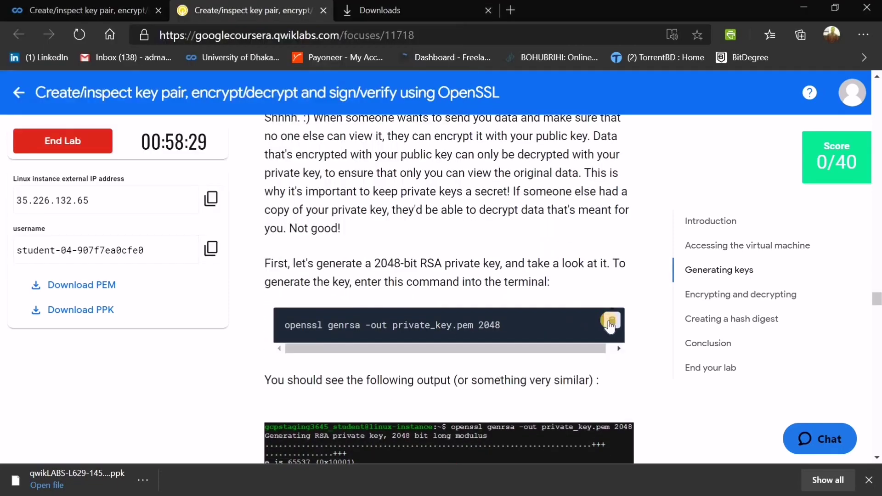
key(alt+Tab)
right_click(245, 133)
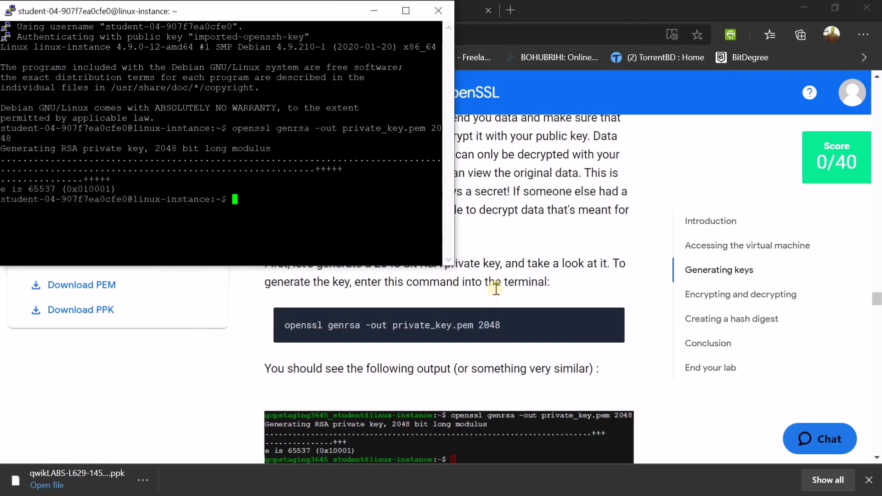
Copy the lab's command for viewing the private key and run cat private_key.pem in the PuTTY terminal.
scroll(506, 279, down, 3)
scroll(505, 279, down, 5)
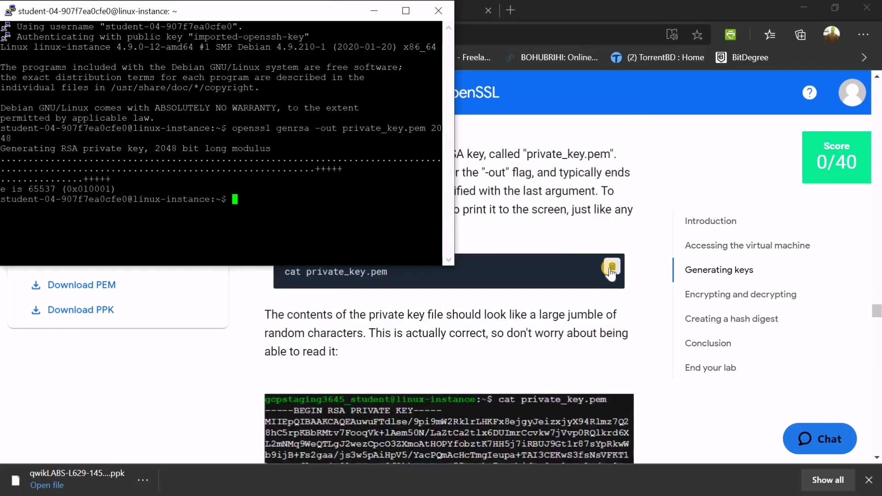
click(611, 271)
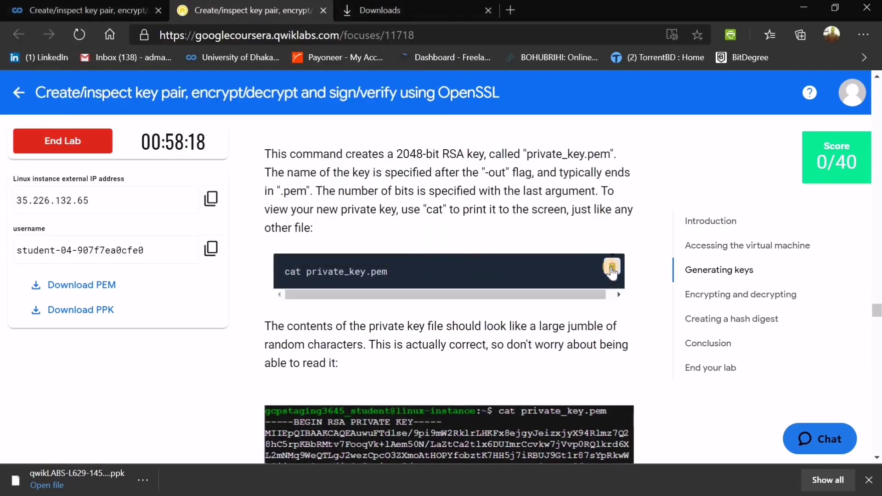
key(alt+Tab)
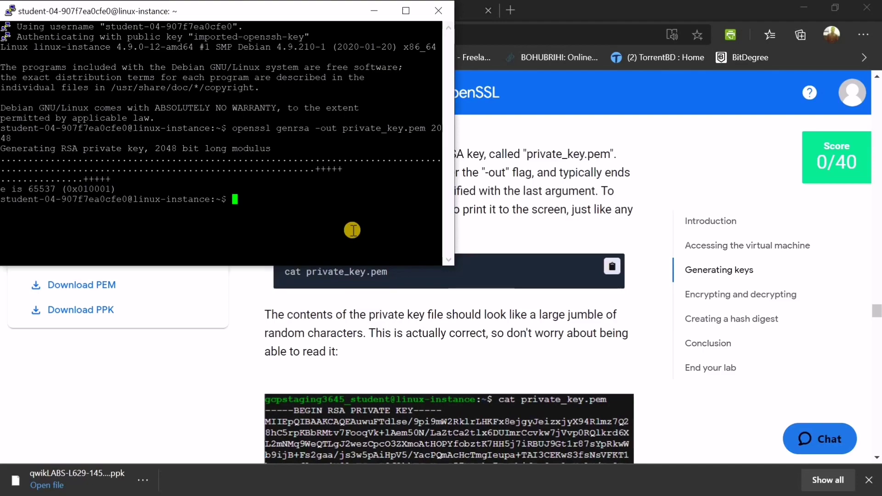
right_click(247, 203)
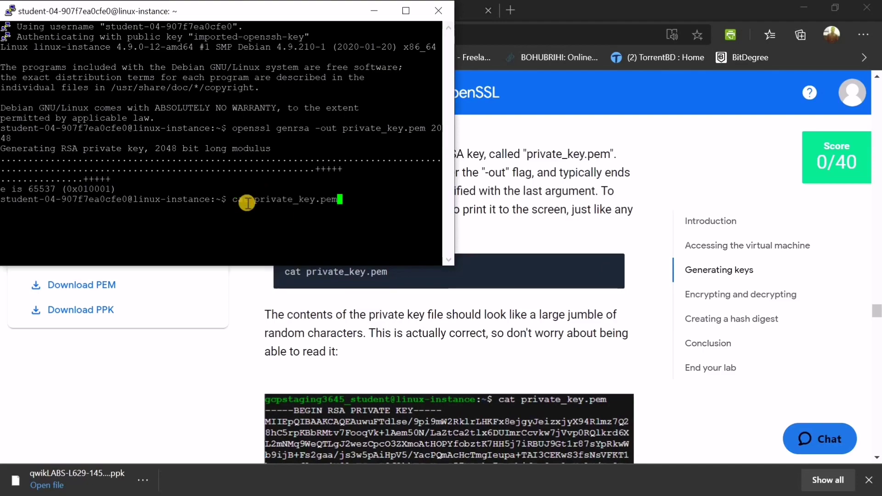
key(Return)
Check the lab progress for the Generate private key objective.
scroll(482, 303, down, 5)
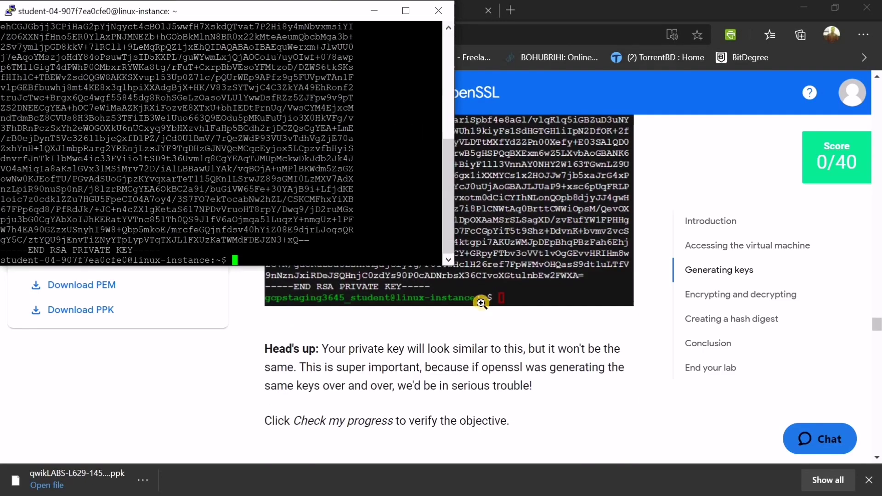
scroll(481, 303, down, 4)
click(357, 318)
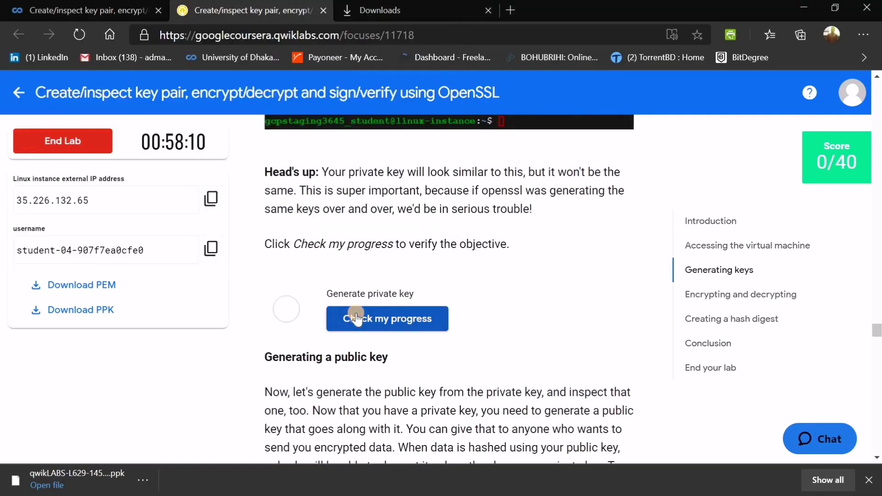
click(357, 318)
Copy the lab's public key command and run openssl rsa -in private_key.pem -outform PEM -pubout -out public_key.pem in the terminal.
scroll(388, 285, down, 4)
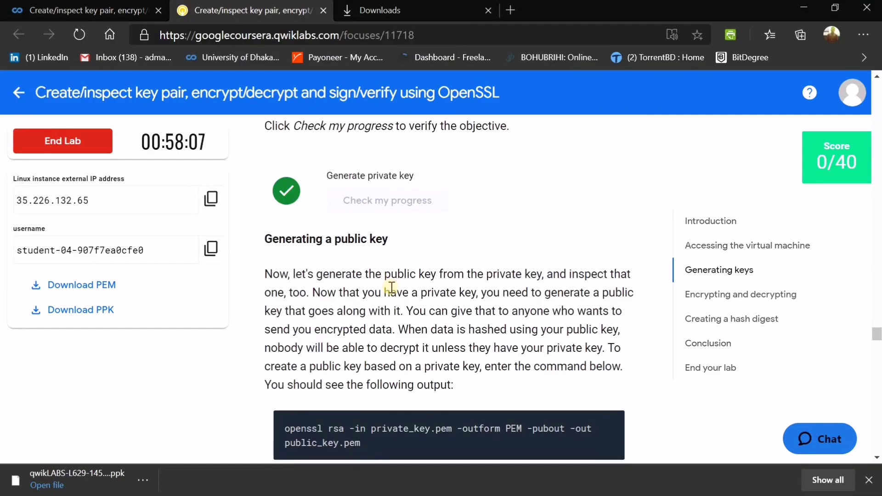
scroll(392, 290, down, 4)
scroll(602, 216, up, 1)
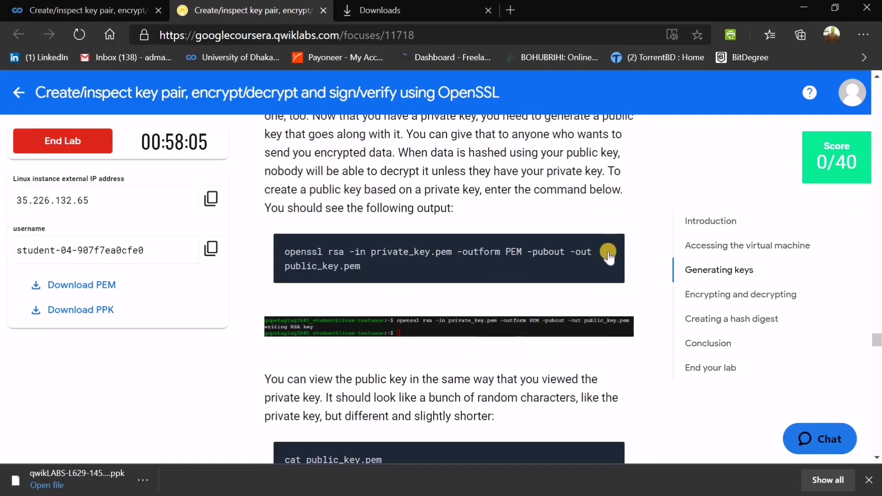
click(611, 250)
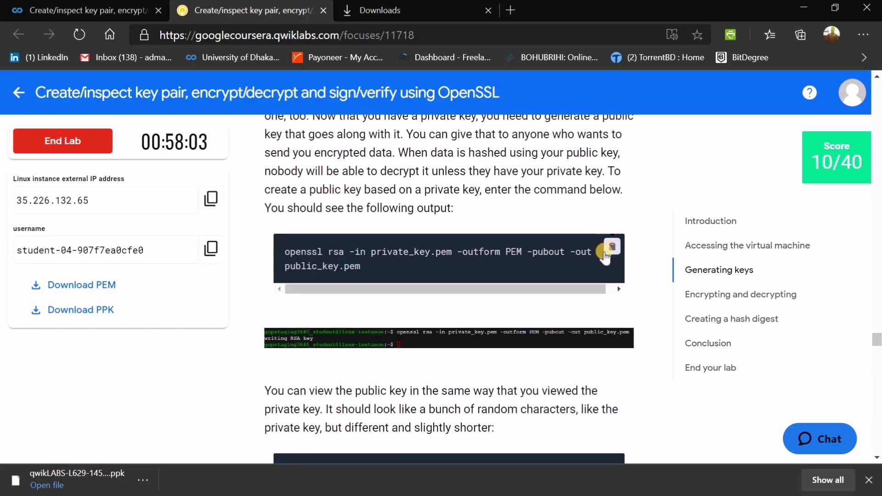
key(alt+Tab)
right_click(290, 253)
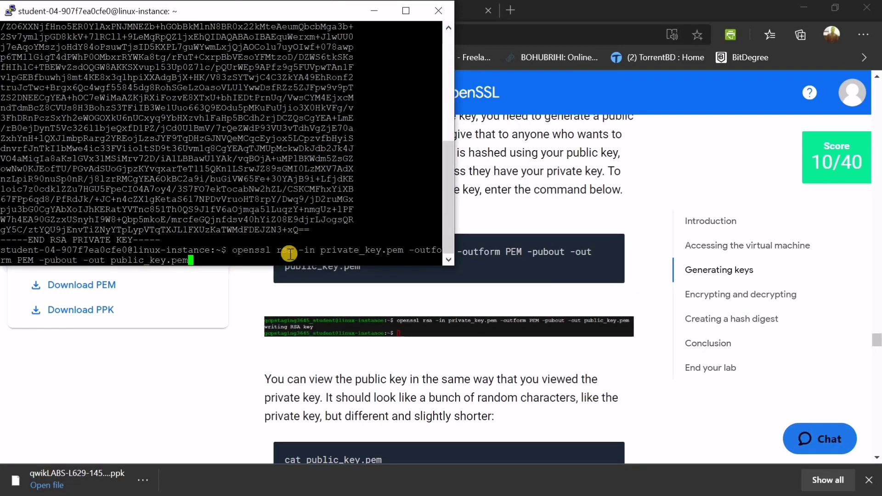
key(Return)
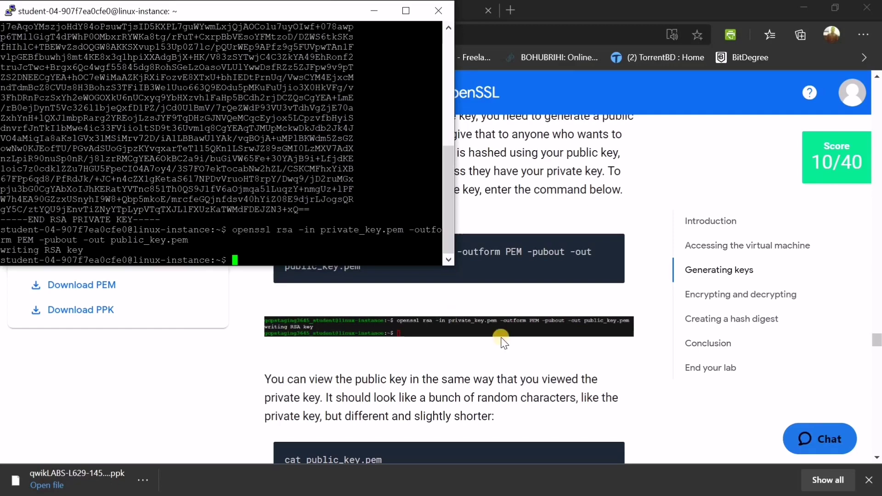
Run the lab's cat public_key.pem command in the terminal and check the progress of the Generate public key objective.
scroll(516, 327, down, 3)
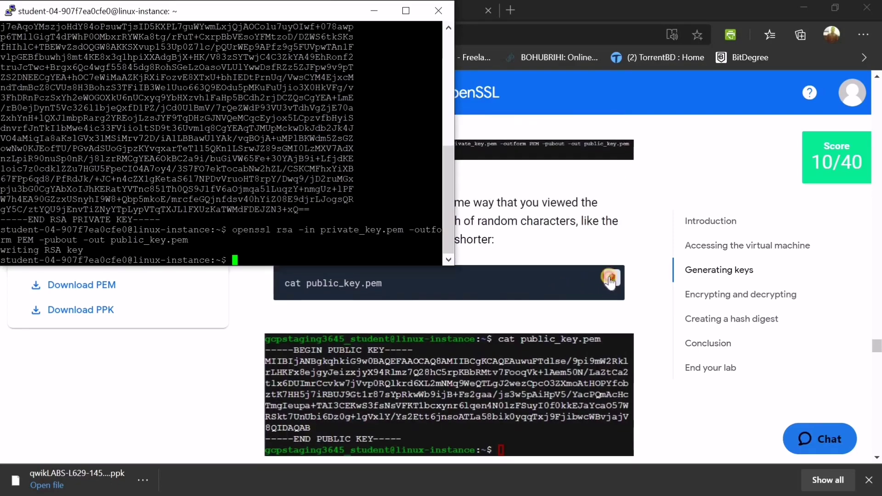
click(610, 281)
key(alt+Tab)
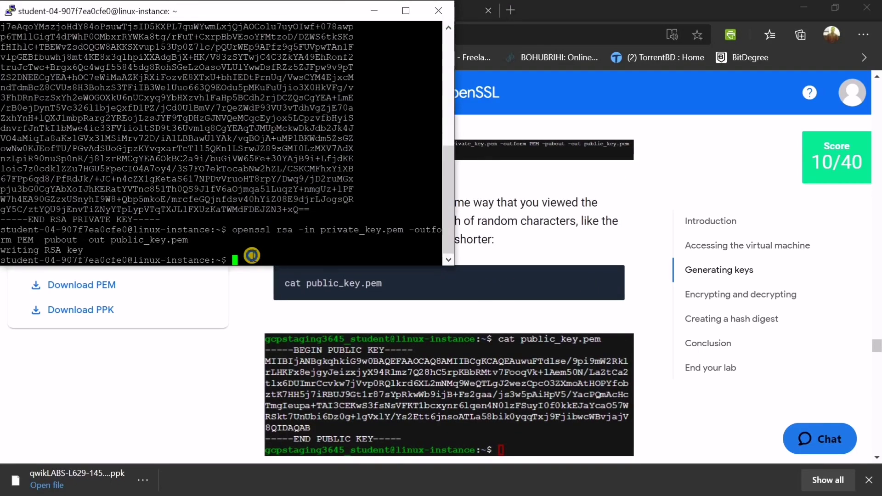
right_click(252, 255)
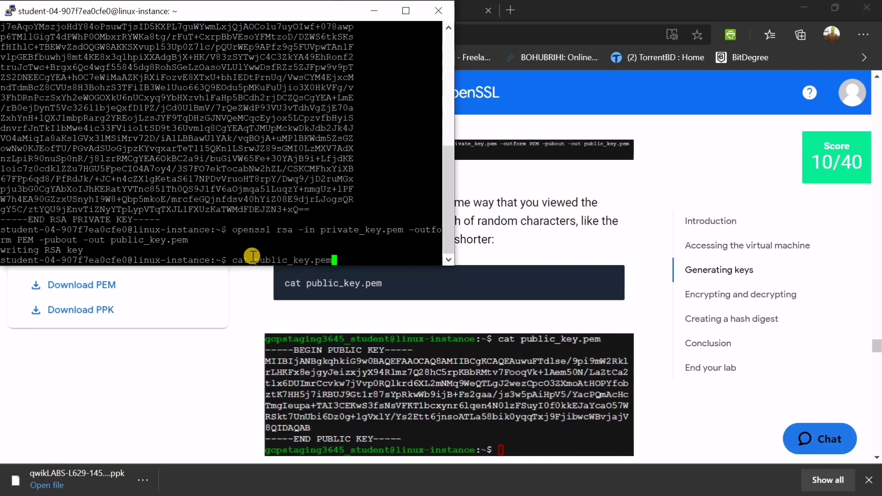
key(Return)
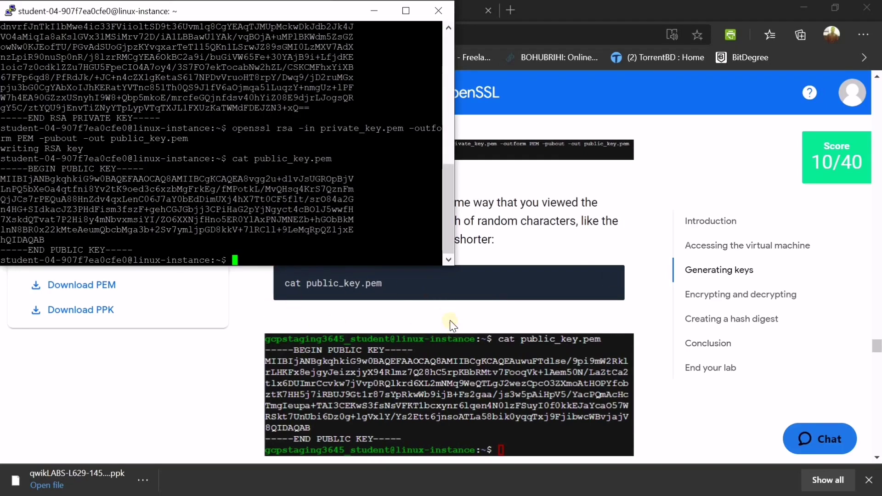
scroll(480, 322, down, 5)
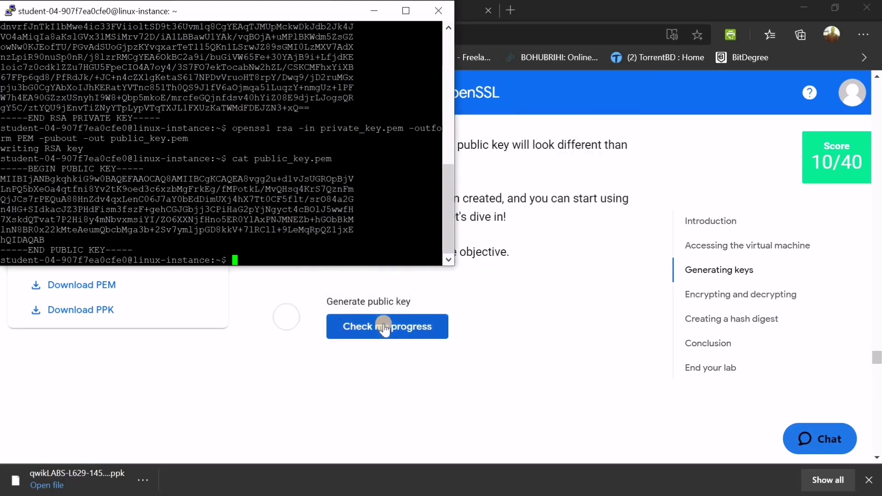
click(367, 328)
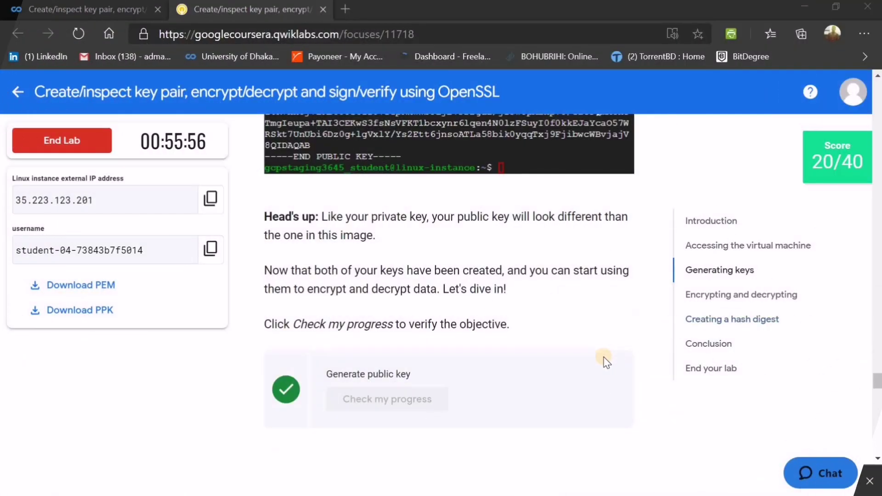
Create secret.txt by running the Encrypting and decrypting section's command echo 'This is a secret message, for authorized parties only' > secret.txt in the terminal.
scroll(459, 358, down, 1)
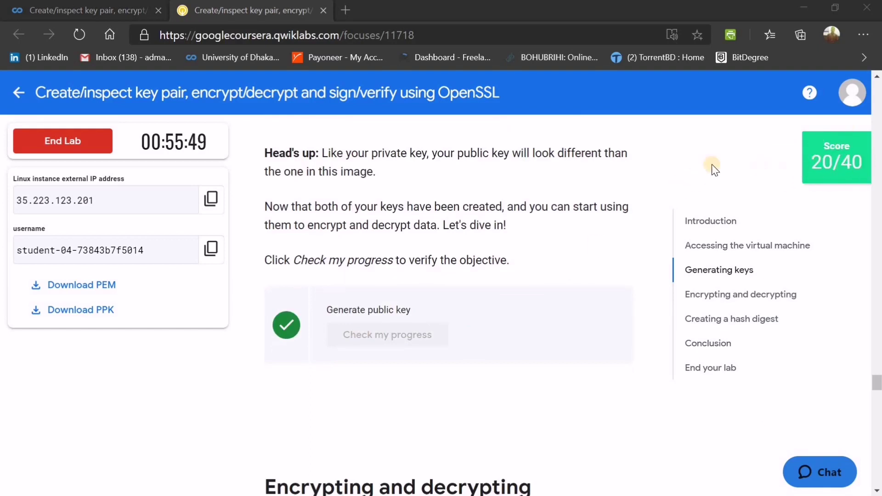
scroll(537, 224, down, 2)
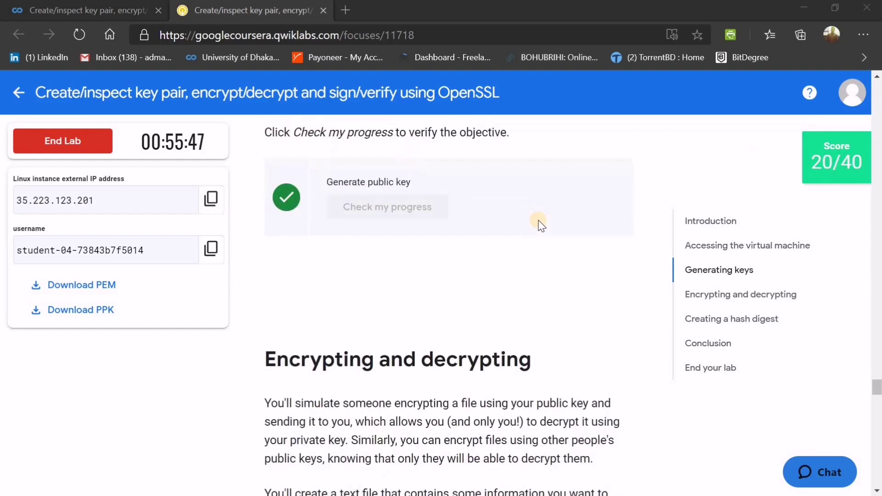
scroll(534, 227, down, 3)
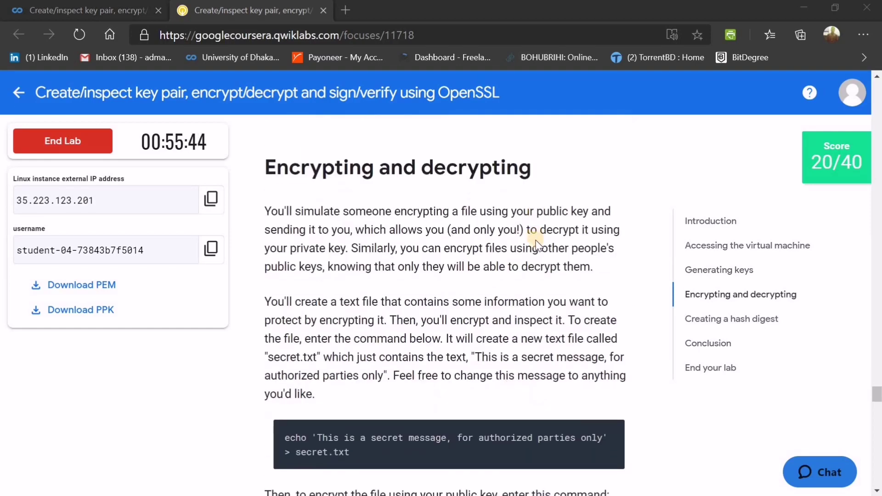
scroll(534, 245, down, 1)
scroll(521, 272, down, 1)
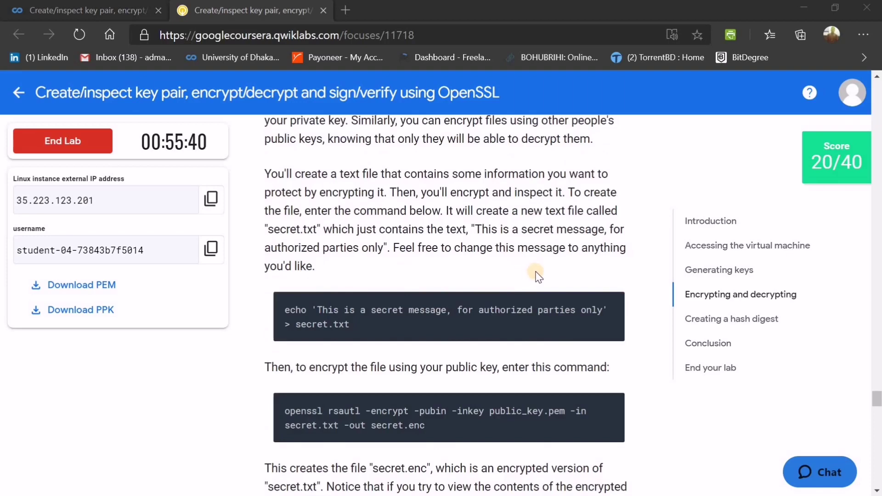
scroll(539, 276, down, 1)
click(612, 245)
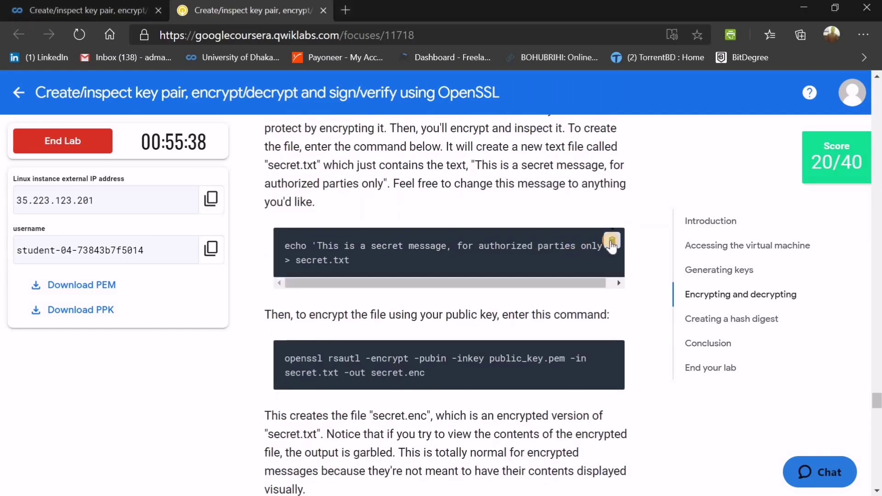
key(alt+Tab)
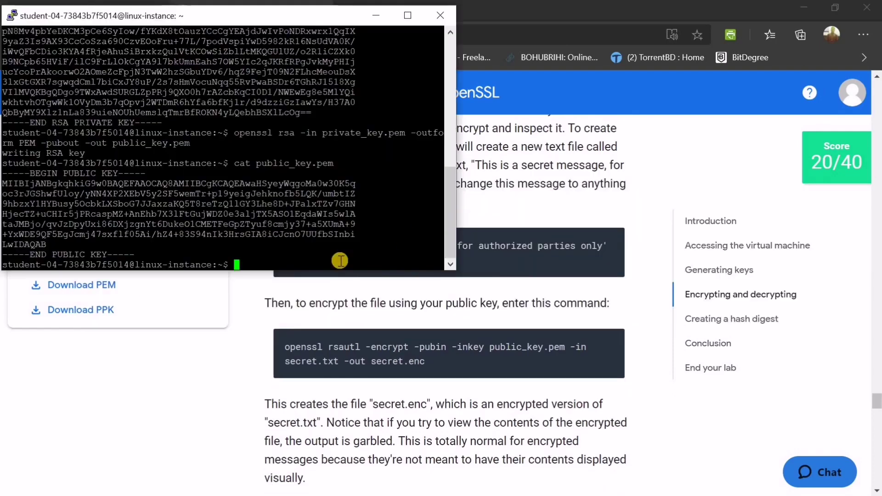
right_click(244, 264)
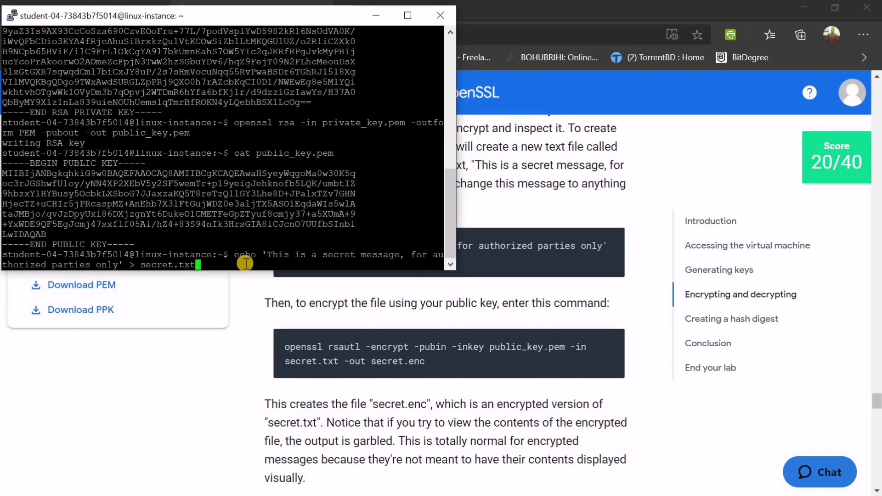
key(Return)
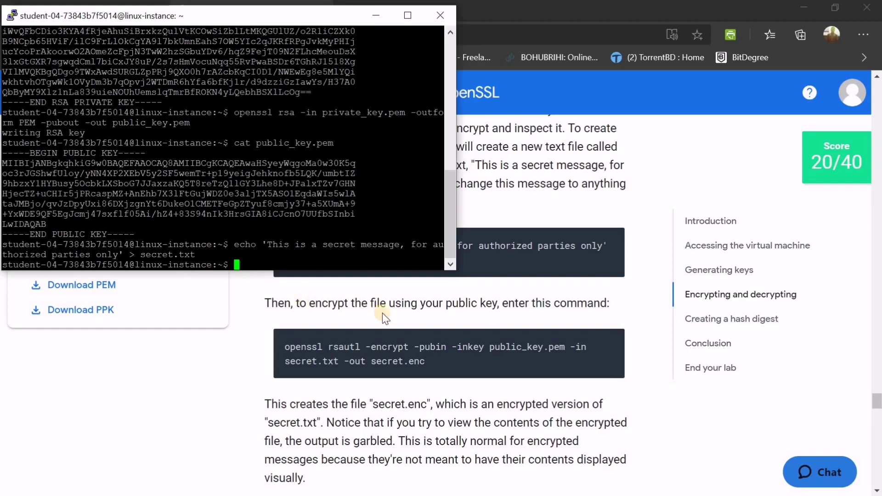
Encrypt secret.txt by copying and running openssl rsautl -encrypt -pubin -inkey public_key.pem -in secret.txt -out secret.enc in the terminal.
scroll(511, 299, down, 1)
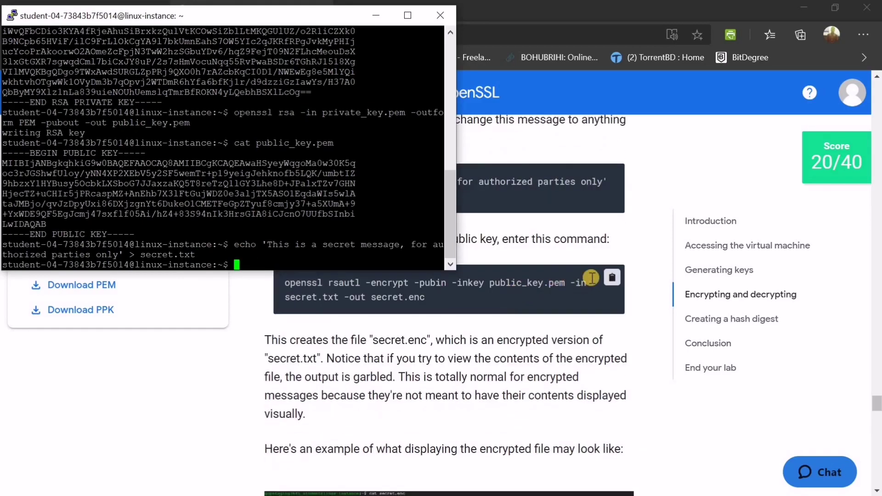
click(609, 280)
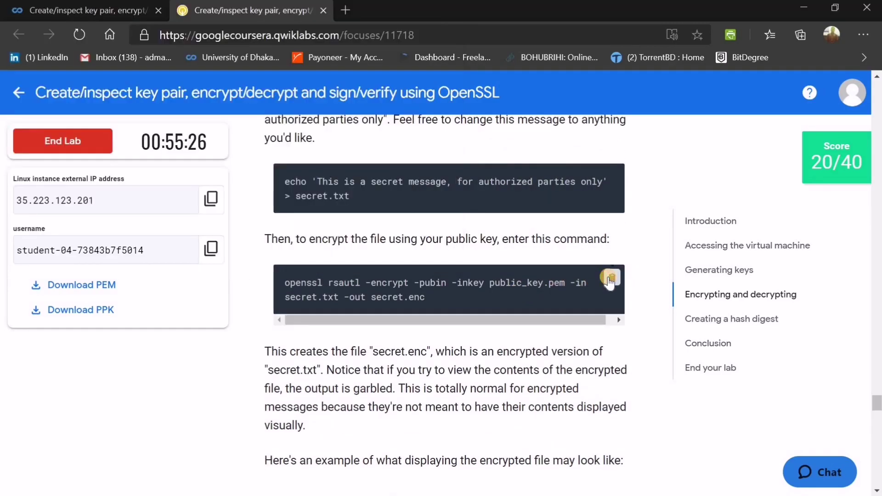
key(alt+Tab)
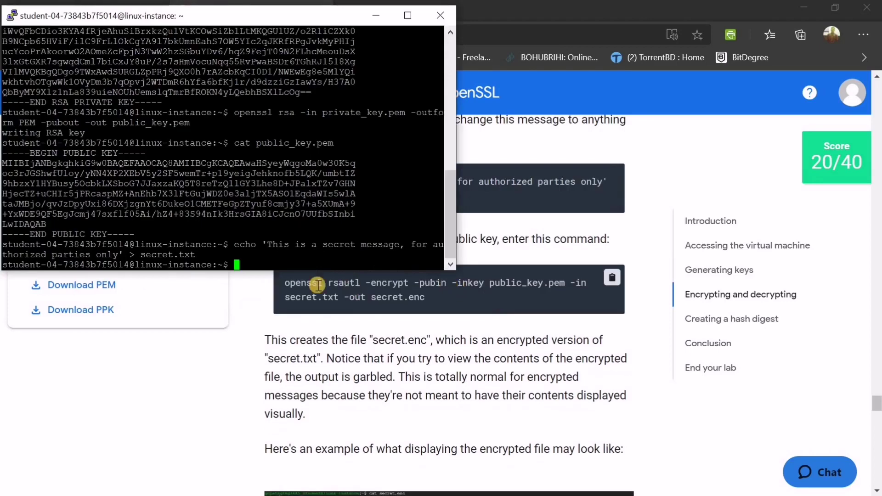
right_click(269, 267)
key(Return)
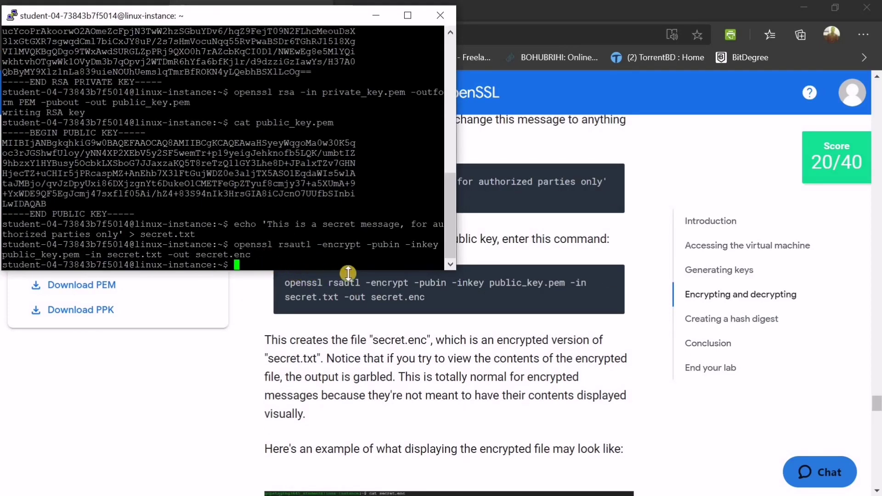
Decrypt secret.enc by copying the lab's command and running openssl rsautl -decrypt -inkey private_key.pem -in secret.enc in the terminal.
scroll(500, 288, down, 1)
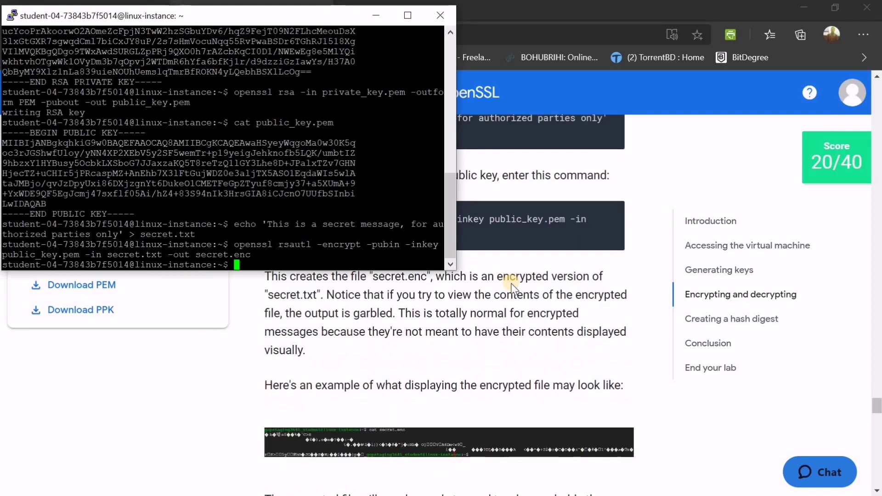
scroll(514, 290, down, 4)
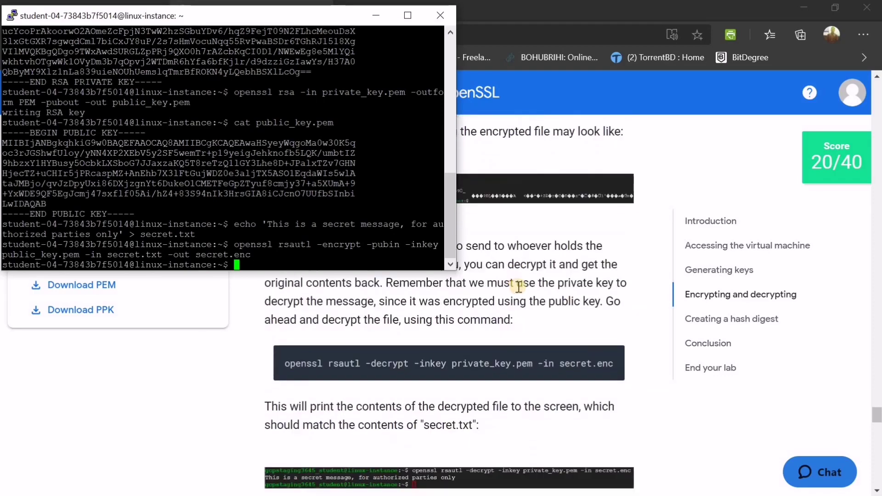
scroll(519, 290, down, 1)
click(611, 293)
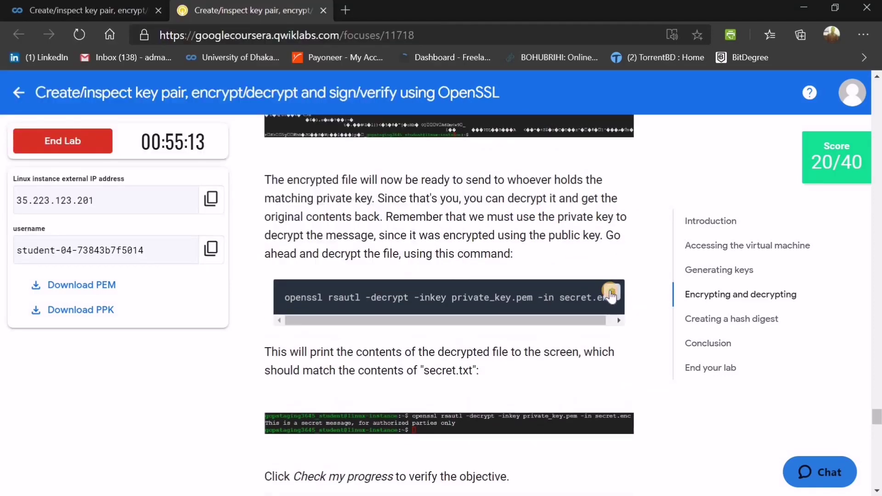
key(alt+Tab)
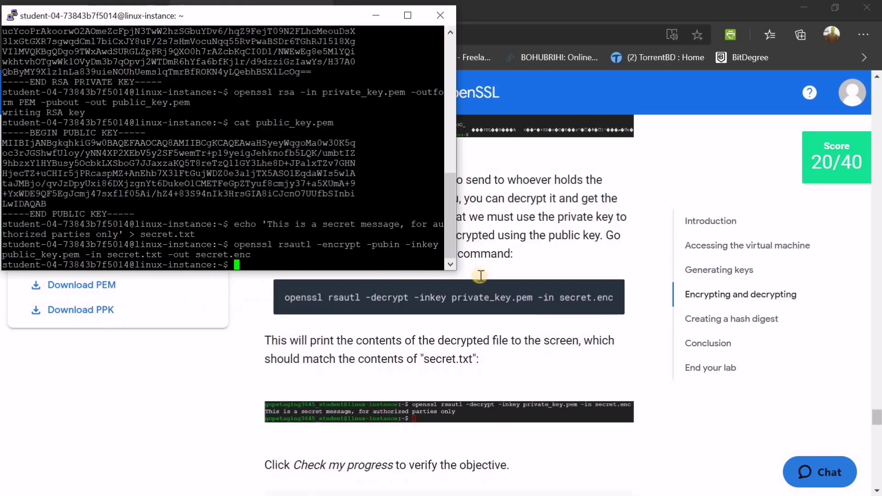
right_click(244, 256)
key(Return)
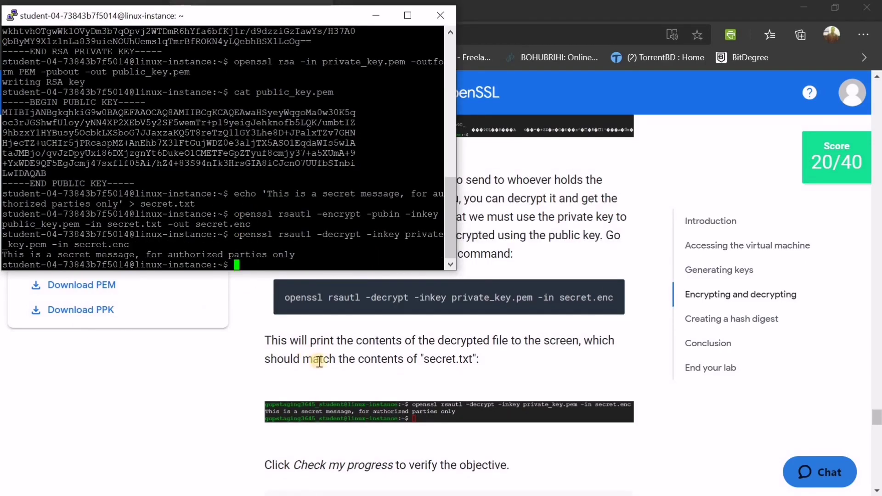
scroll(427, 327, down, 1)
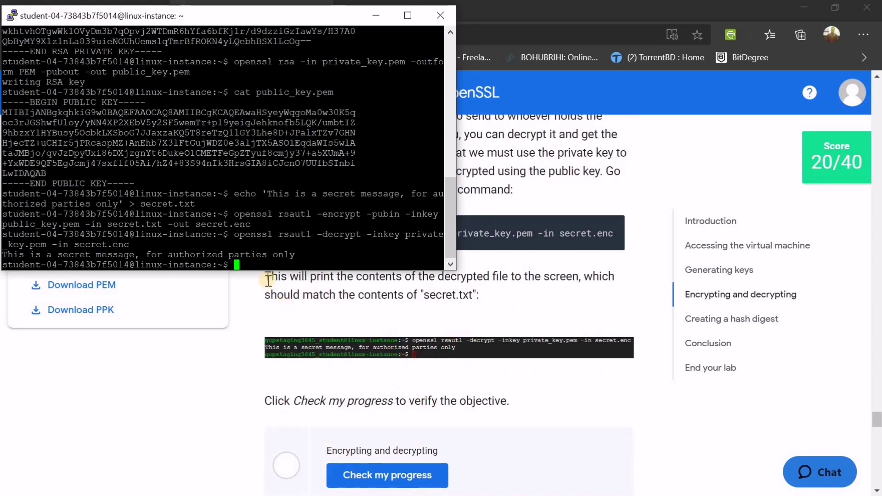
Check the progress of the lab's Encrypting and decrypting objective and view the updated score.
drag(14, 255, 299, 255)
scroll(400, 354, down, 3)
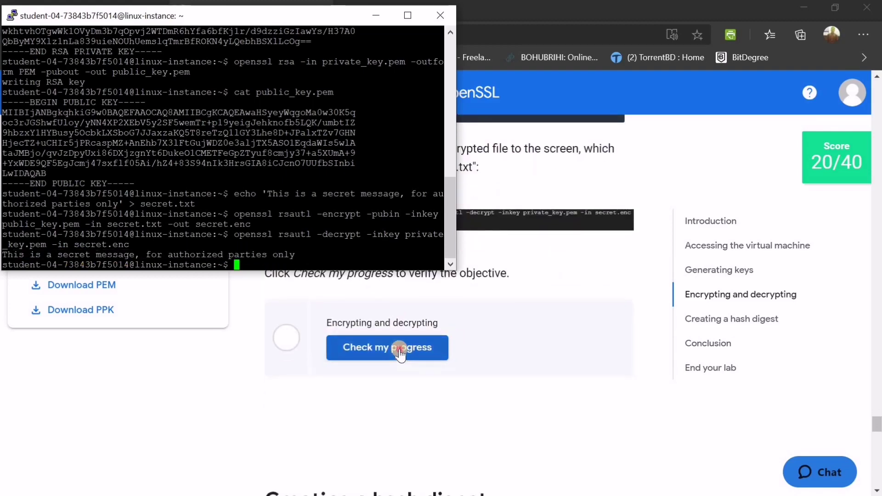
click(399, 348)
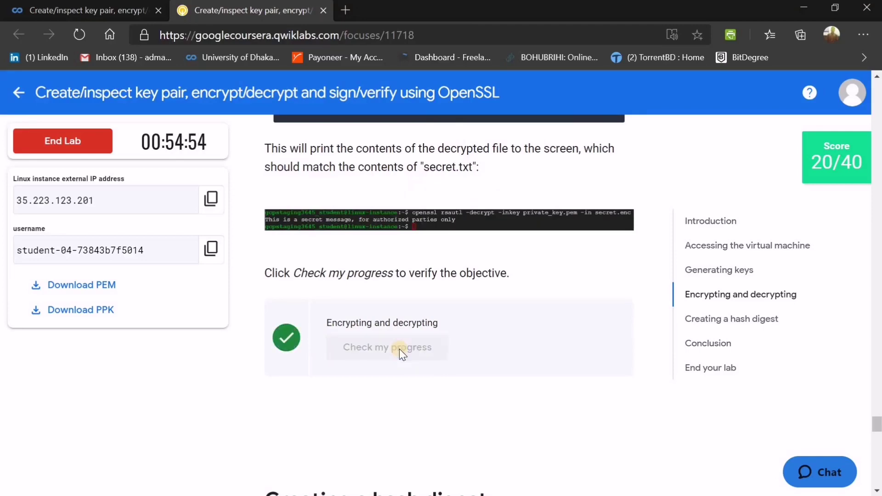
scroll(412, 349, down, 3)
scroll(427, 329, down, 3)
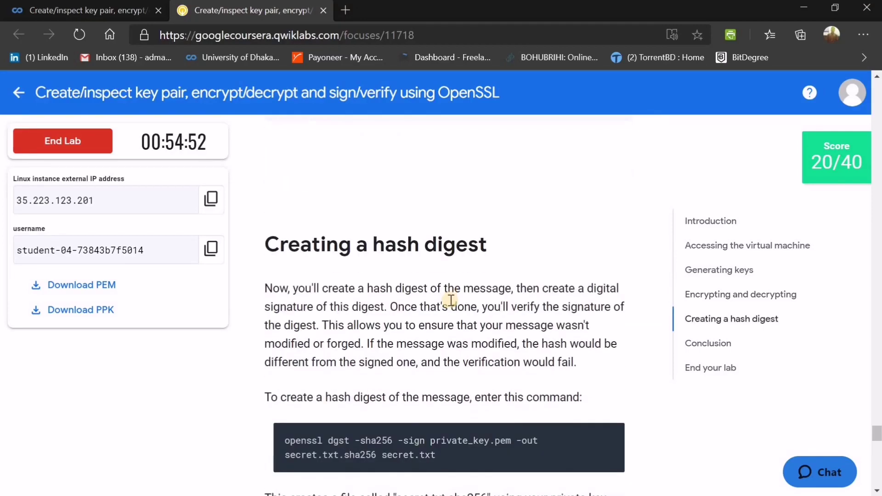
scroll(451, 302, up, 4)
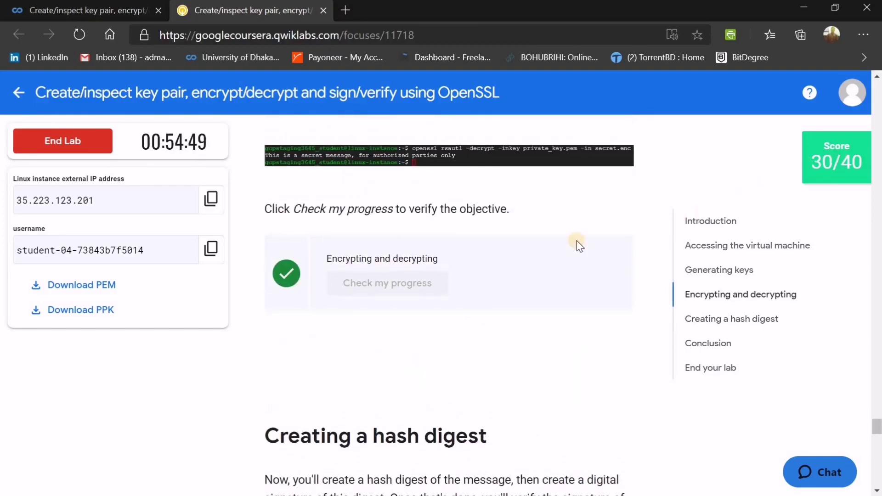
Sign secret.txt's hash digest by copying and running openssl dgst -sha256 -sign private_key.pem -out secret.txt.sha256 secret.txt in the terminal.
scroll(405, 274, down, 4)
scroll(404, 273, down, 2)
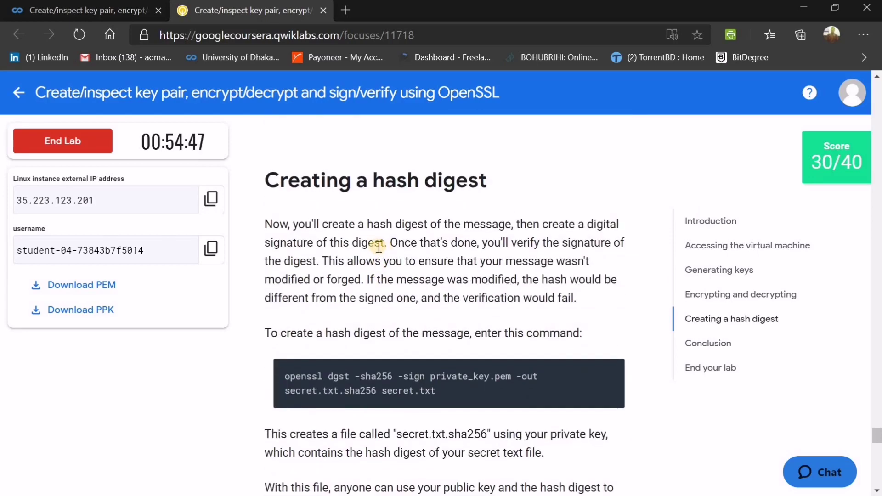
scroll(379, 248, down, 1)
scroll(378, 252, down, 1)
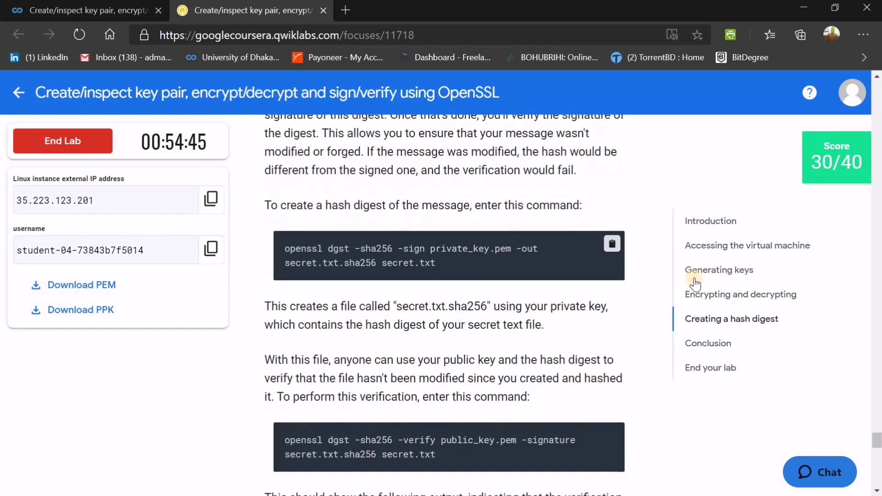
click(613, 246)
key(alt+Tab)
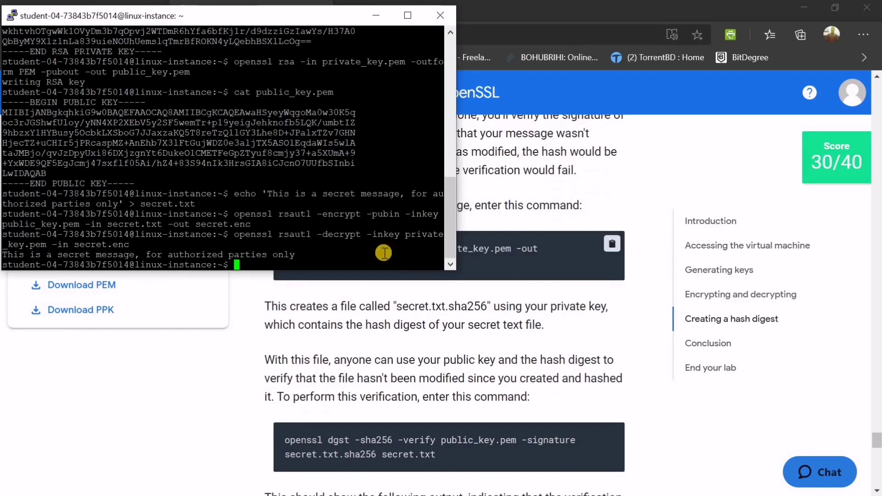
right_click(248, 260)
key(Return)
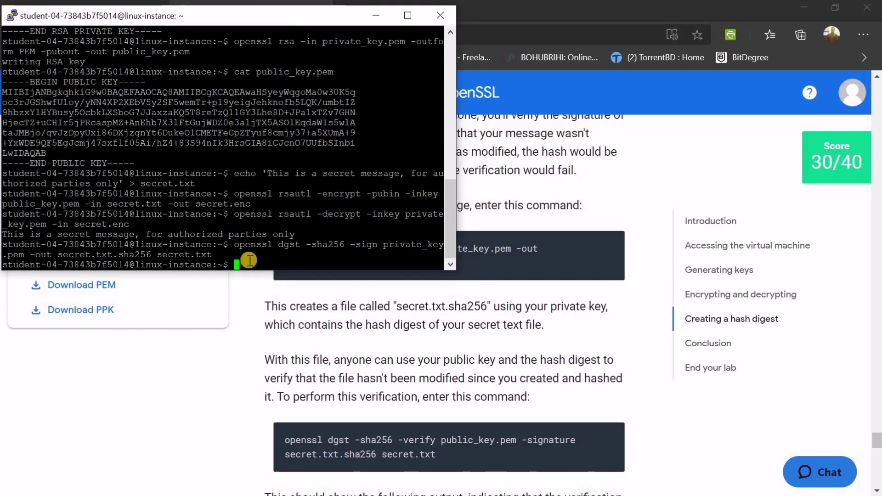
Verify the signature by copying and running openssl dgst -sha256 -verify public_key.pem -signature secret.txt.sha256 secret.txt in the terminal.
scroll(340, 307, down, 3)
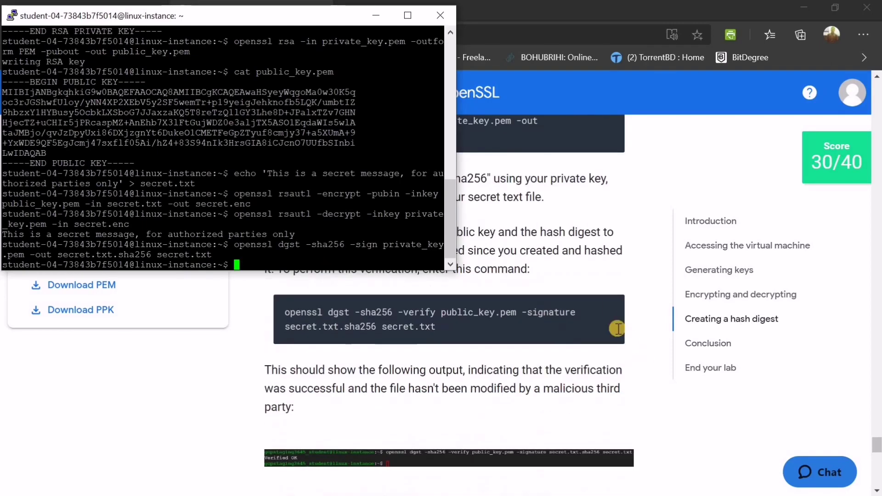
click(612, 308)
click(613, 307)
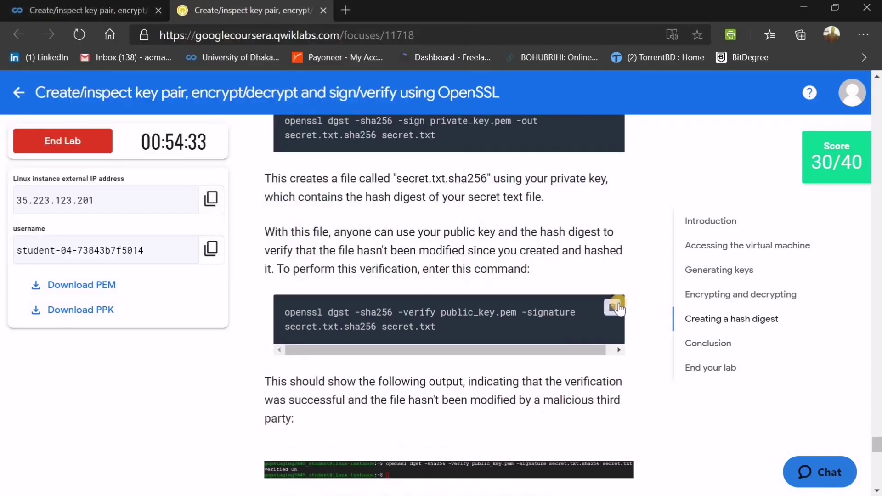
key(alt+Tab)
click(247, 259)
right_click(248, 258)
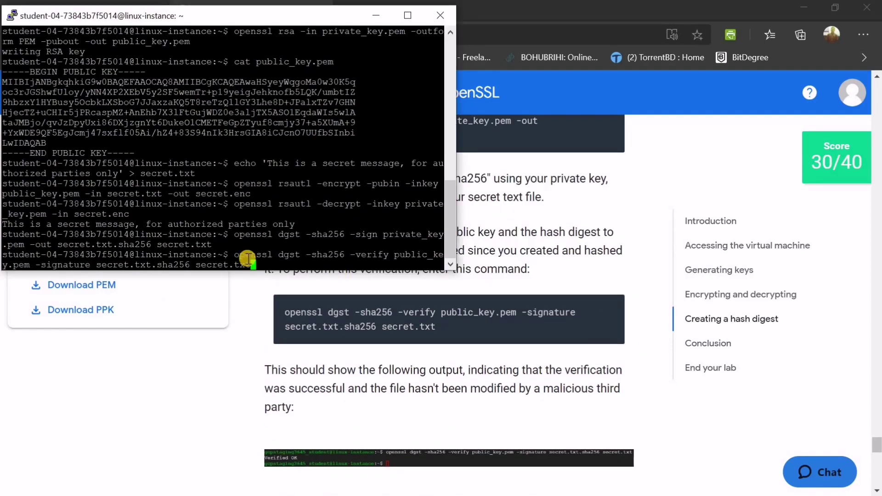
Check the progress of the Sign and verify objective in the Creating a hash digest section.
scroll(444, 283, down, 3)
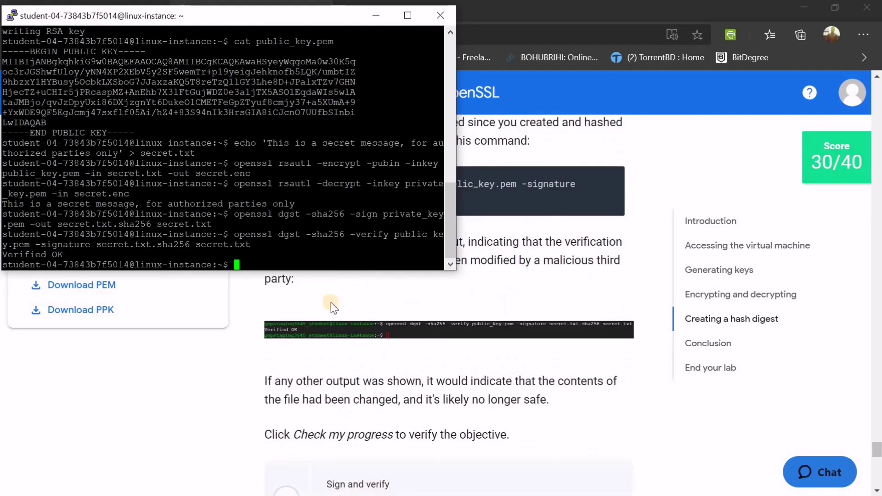
scroll(382, 370, down, 3)
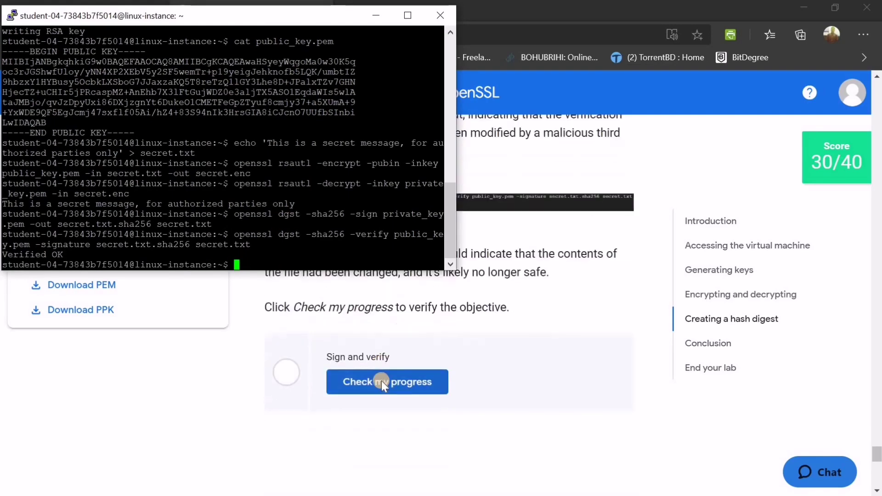
click(381, 381)
click(381, 382)
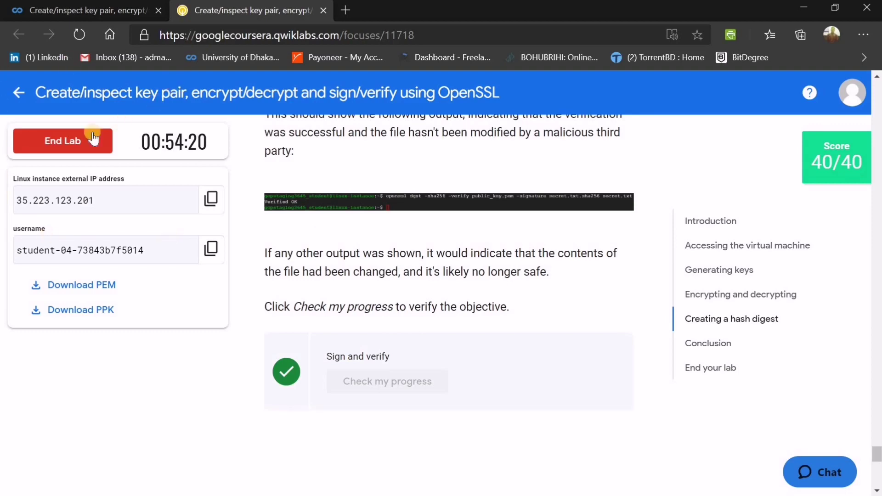
End the OpenSSL lab and submit a five-star rating with the comment "great".
click(71, 143)
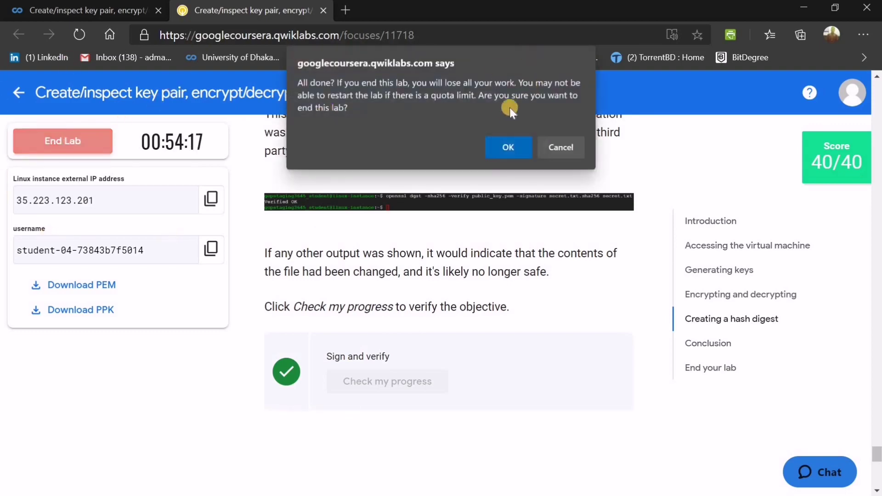
click(506, 146)
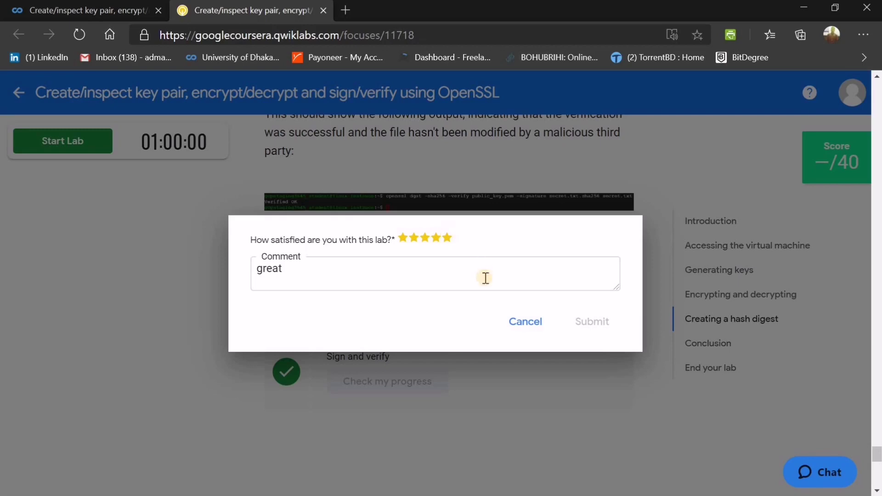
click(445, 238)
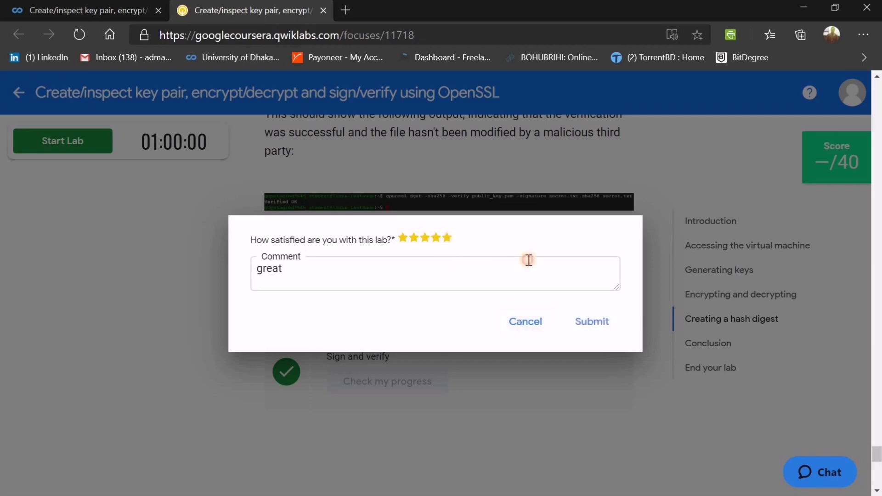
click(587, 327)
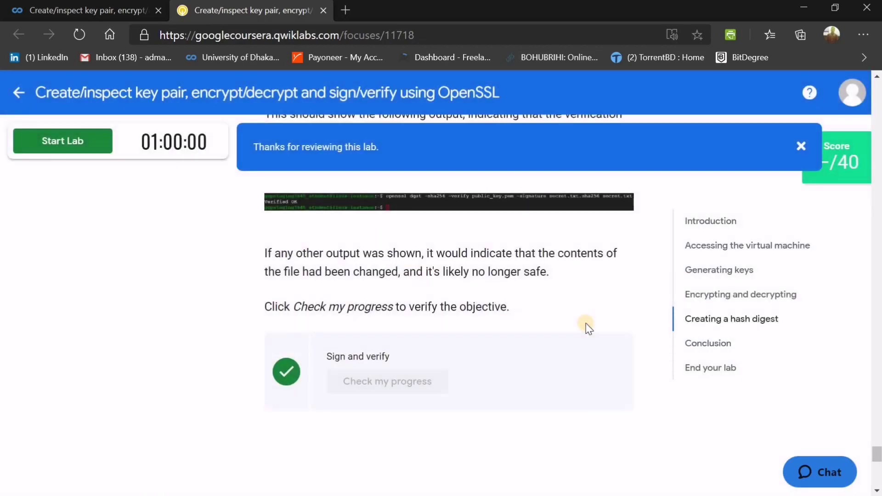
Close the finished lab's page and open the Hands on with Hashing graded external tool from Coursera's Week 2 list.
click(321, 9)
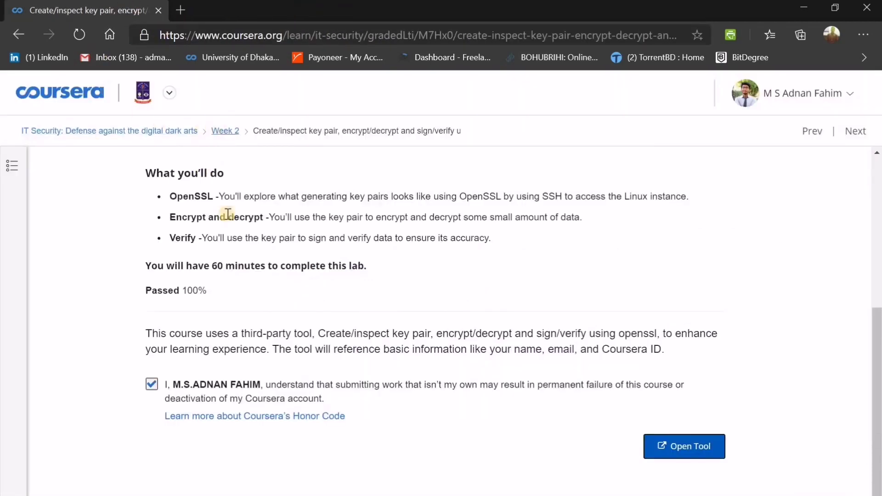
scroll(232, 271, up, 2)
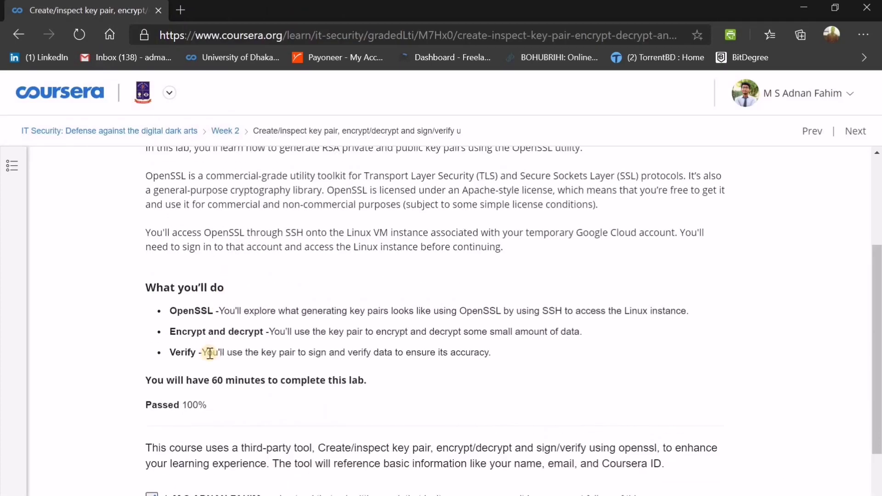
click(229, 131)
scroll(349, 230, down, 15)
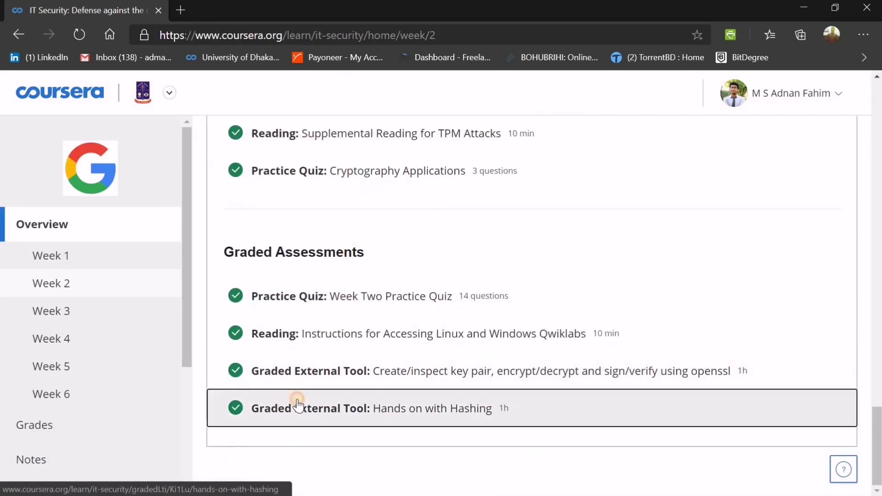
click(298, 403)
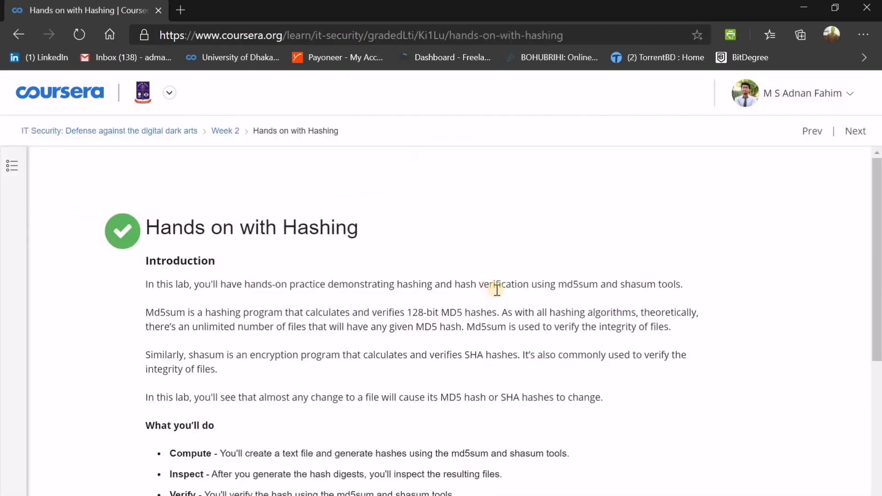
Accept the honor code statement for Hands on with Hashing and open its lab tool.
scroll(488, 288, down, 5)
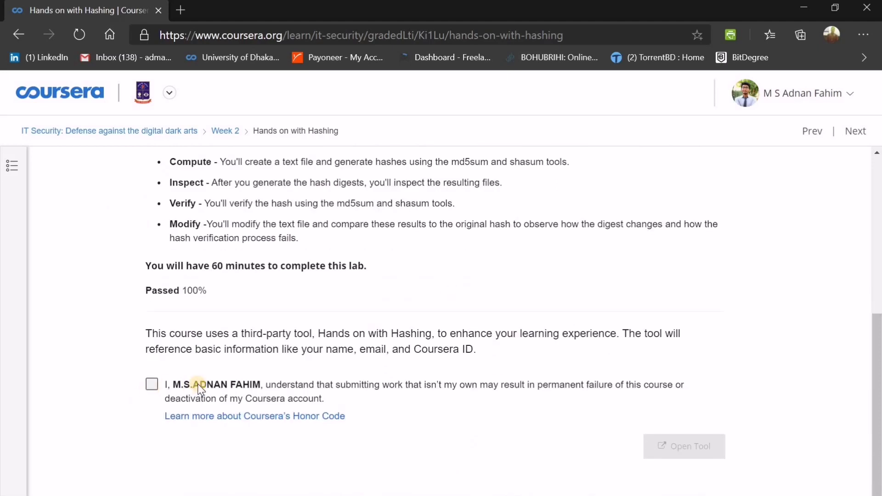
click(198, 384)
click(676, 443)
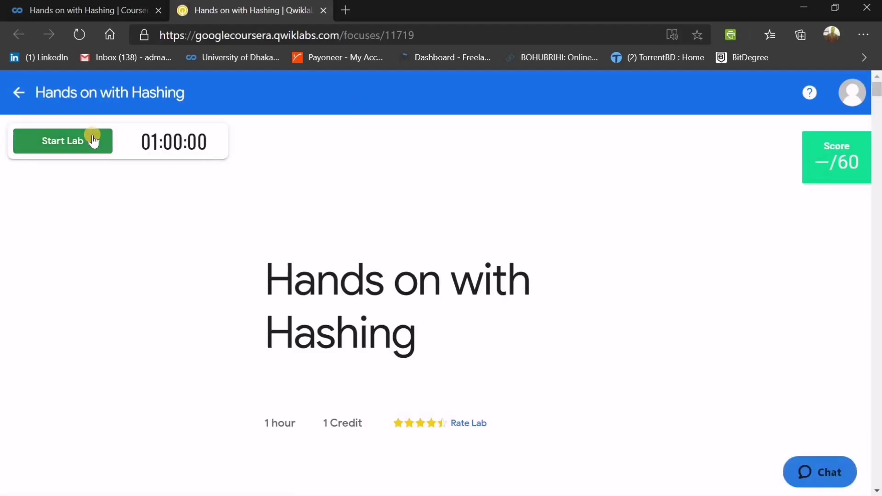
Close the previous lab's PuTTY session and start the Hands on with Hashing lab.
key(alt+Tab)
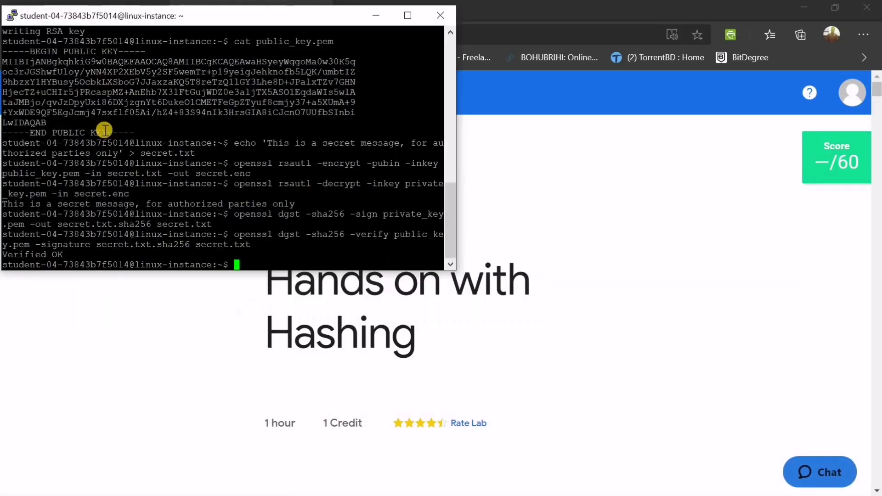
click(443, 13)
click(458, 305)
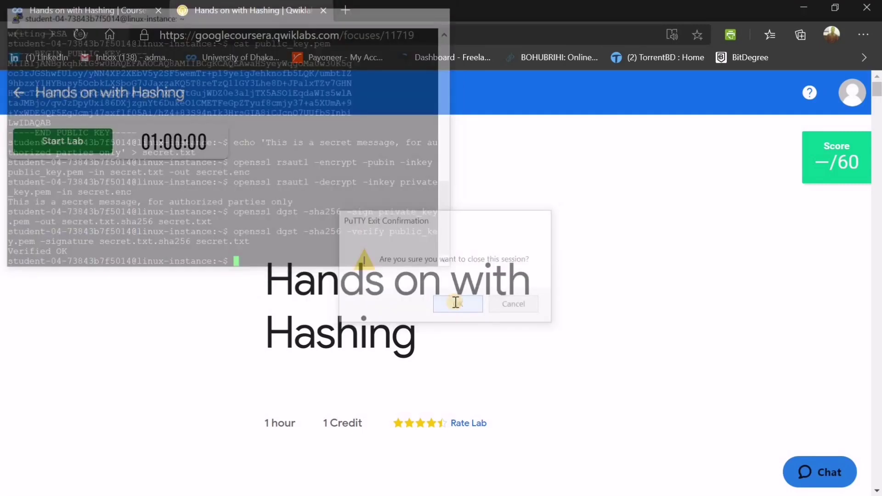
click(69, 144)
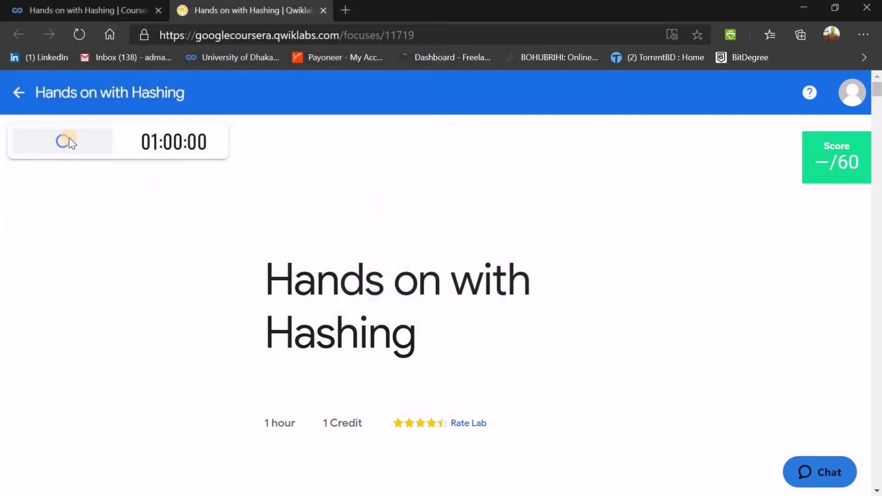
scroll(148, 194, down, 1)
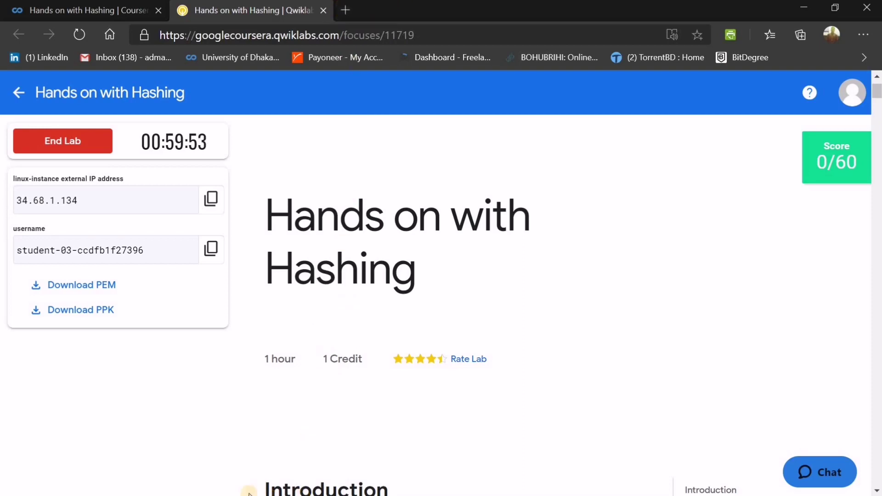
Open the browser's downloads list in a new tab and launch putty.exe from it.
click(342, 10)
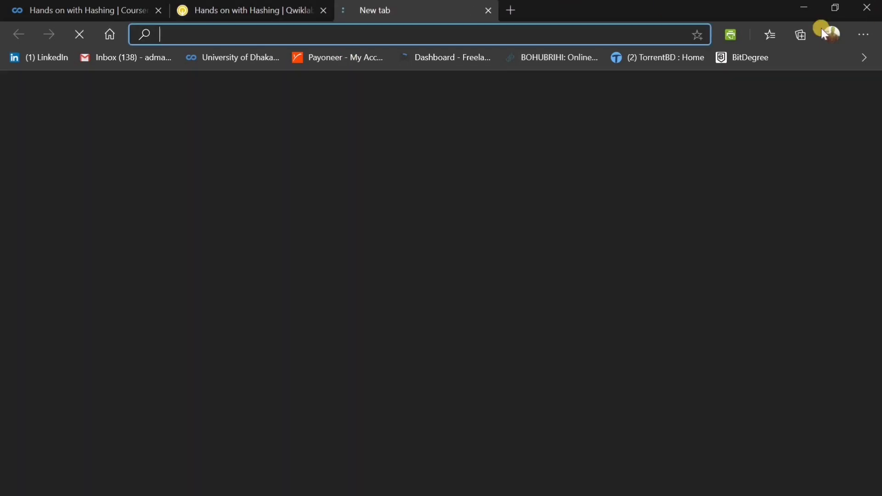
click(864, 35)
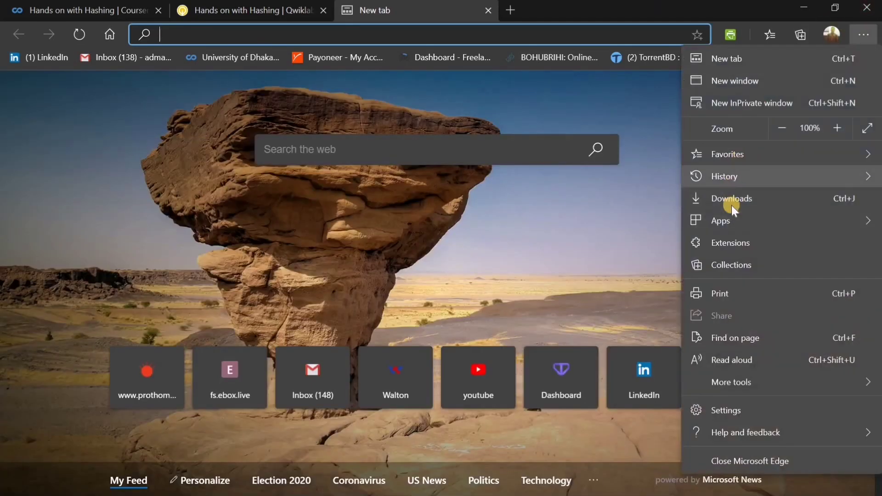
click(710, 201)
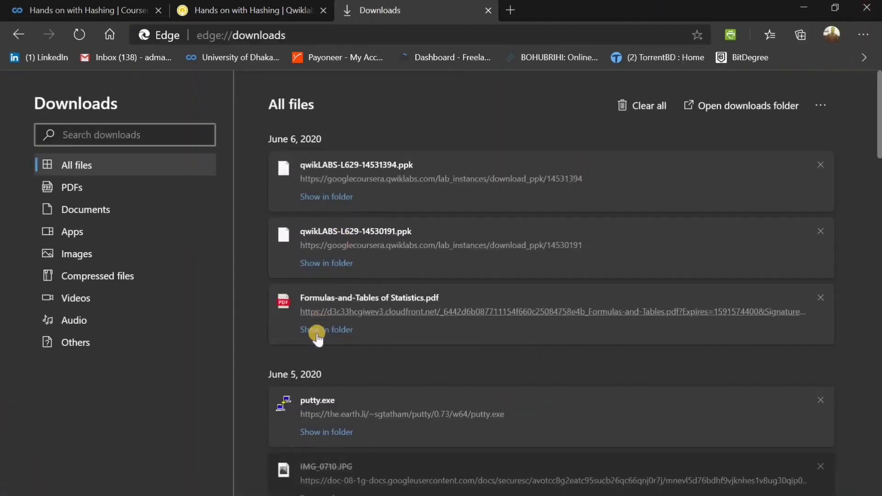
click(310, 400)
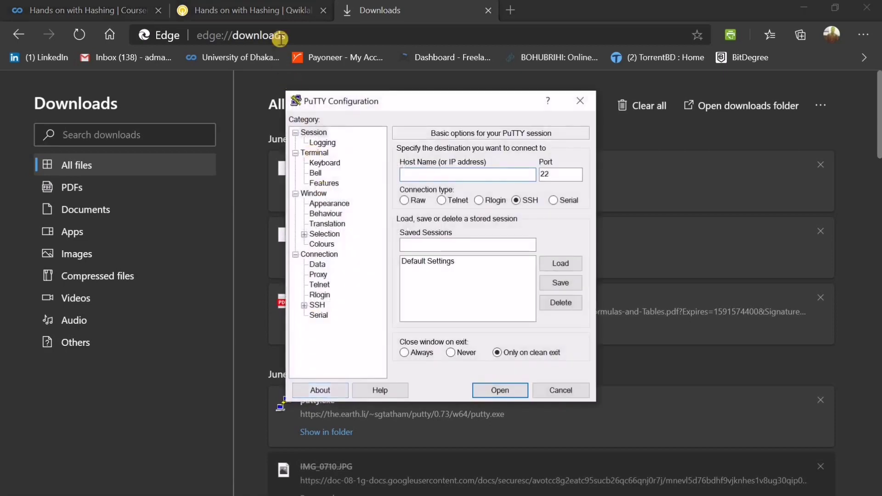
Set PuTTY's host name to the lab's username followed by @ and the linux-instance external IP address.
click(275, 9)
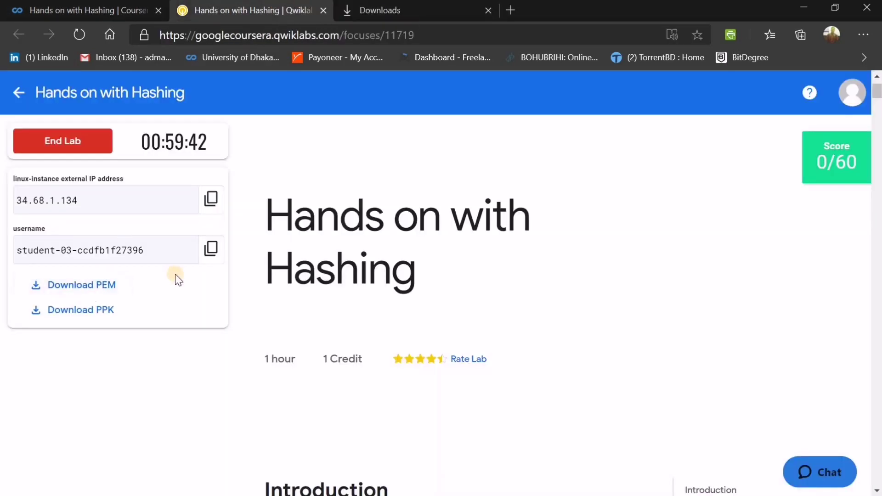
key(alt+Tab)
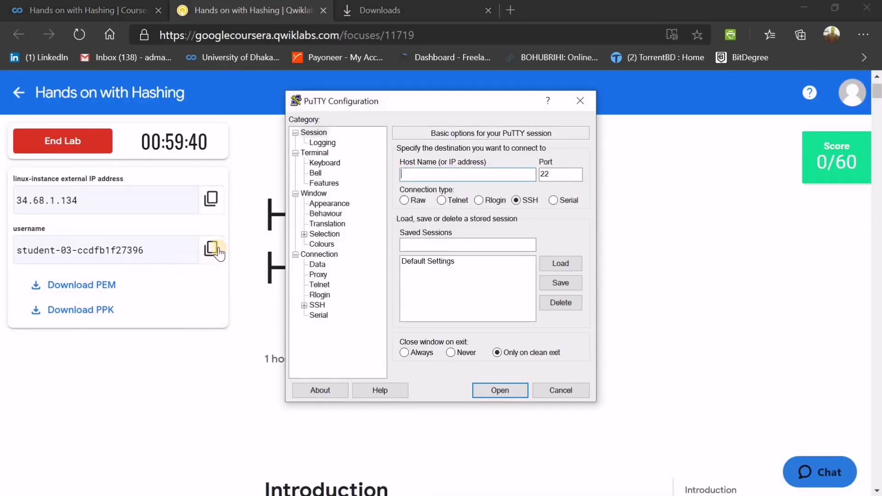
click(212, 251)
key(alt+Tab)
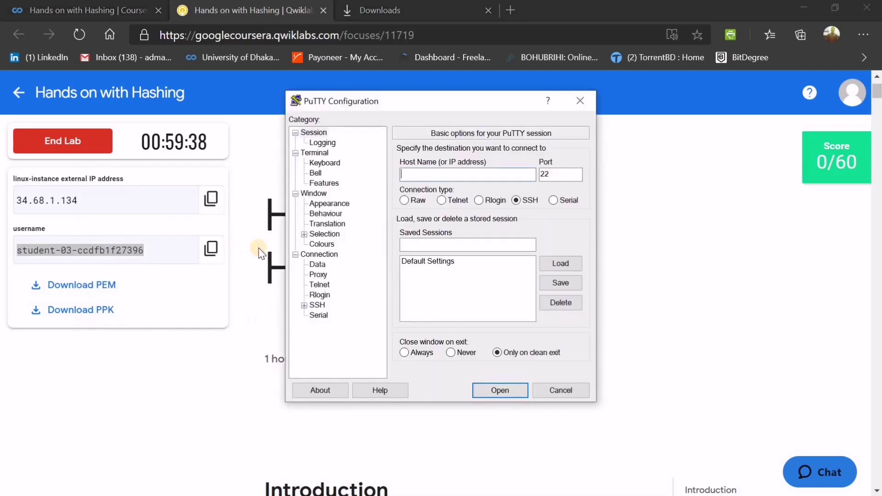
key(ctrl+v)
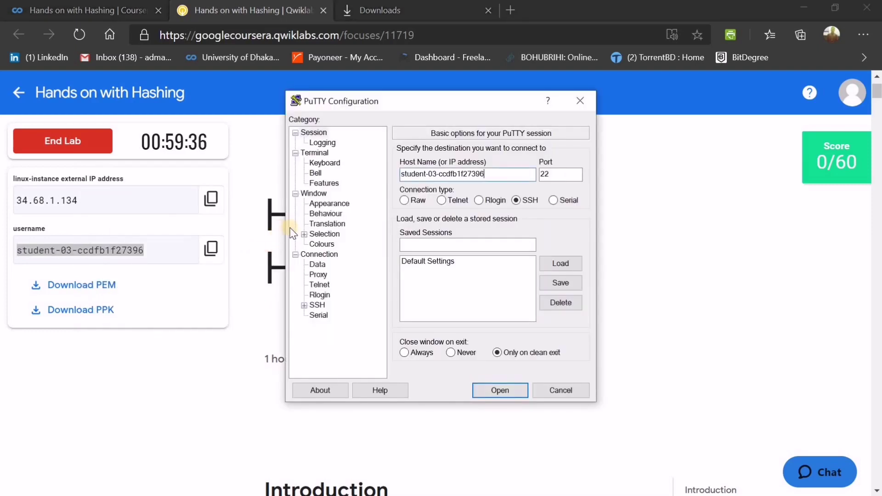
click(210, 198)
key(alt+Tab)
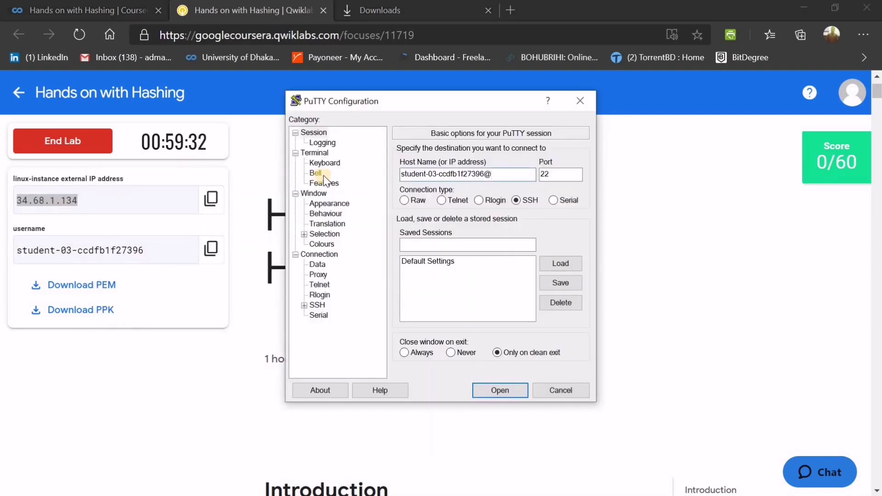
Download the lab's PPK key and set qwikLABS-L630-14530459.ppk as PuTTY's private key file for SSH authentication.
click(100, 313)
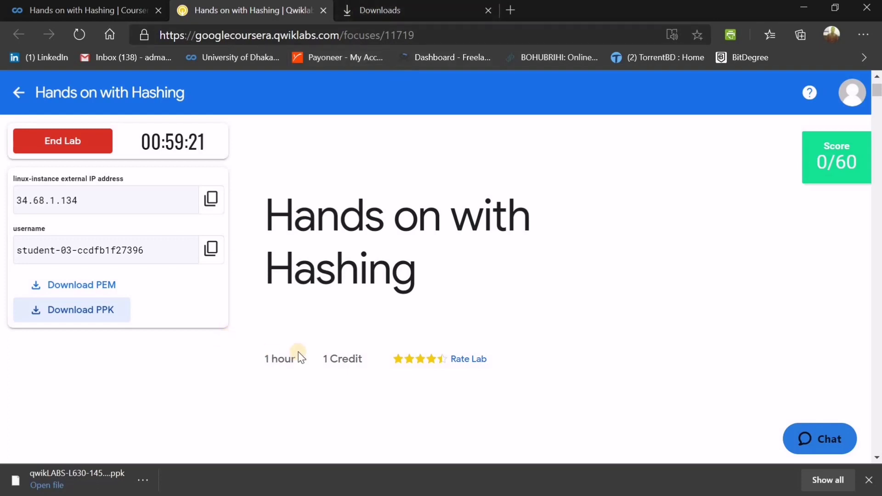
click(410, 471)
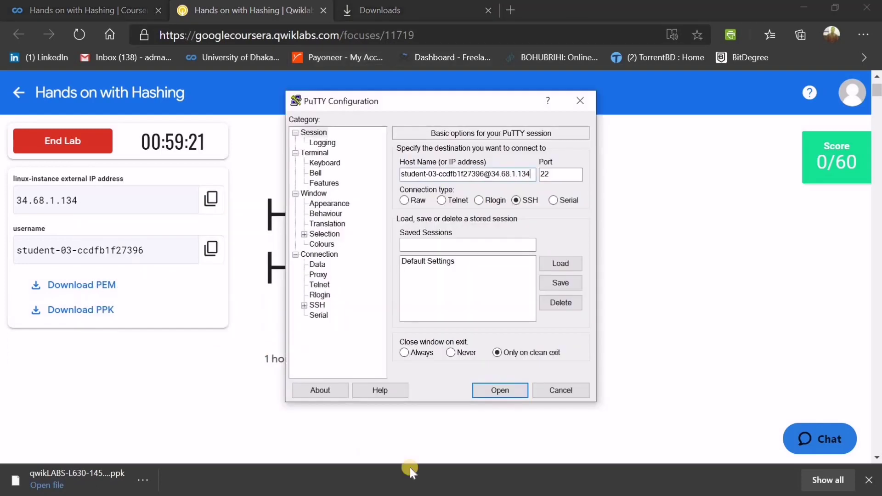
click(303, 305)
click(326, 315)
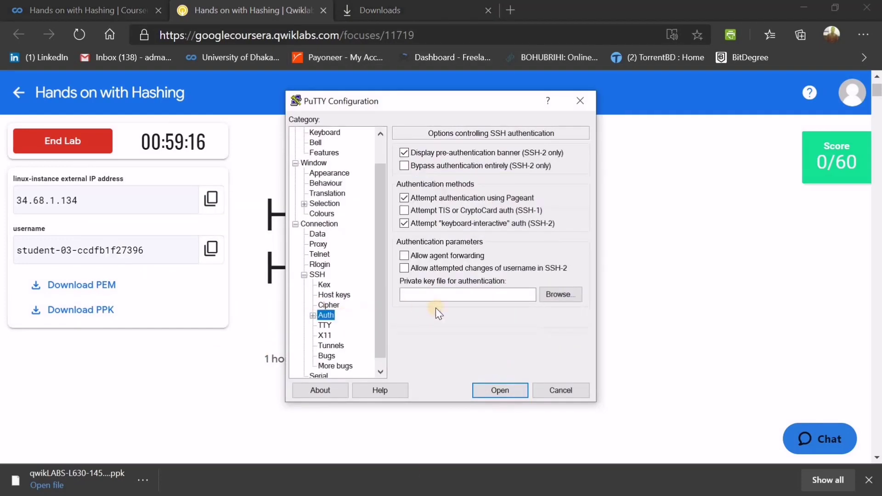
click(554, 299)
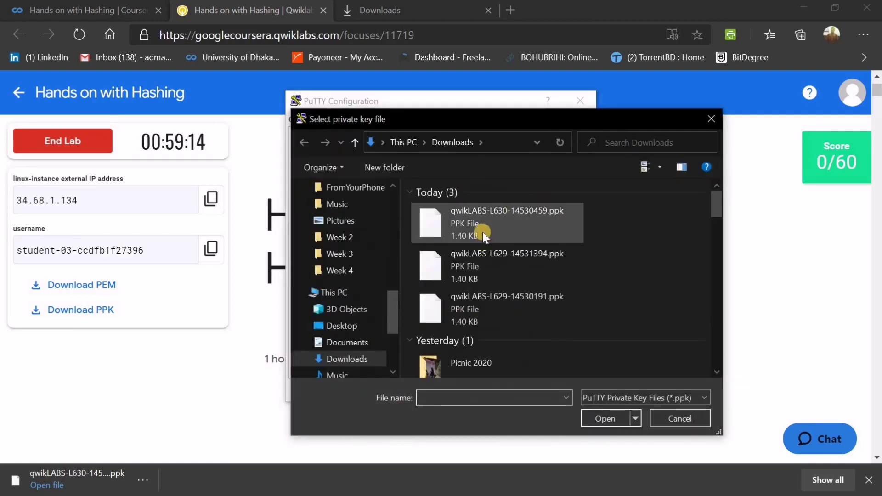
click(482, 233)
click(601, 413)
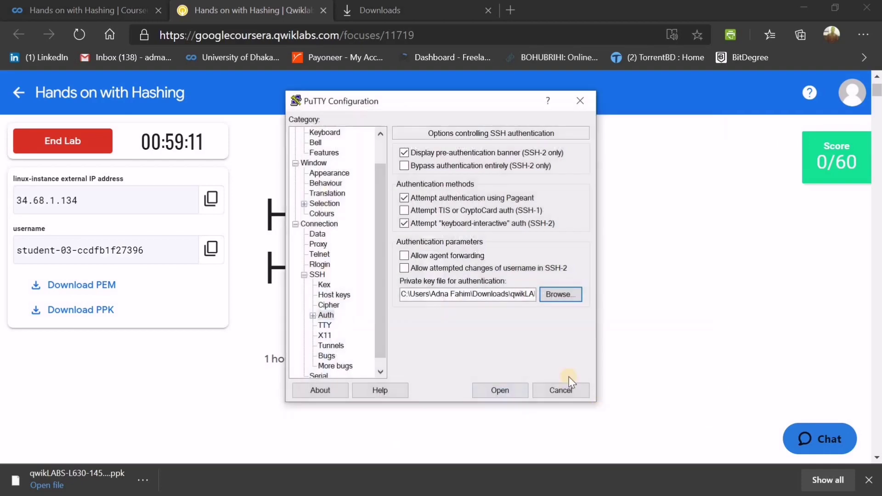
Open the SSH connection to the lab's Linux instance and move its terminal window to the upper-left corner of the screen.
click(498, 392)
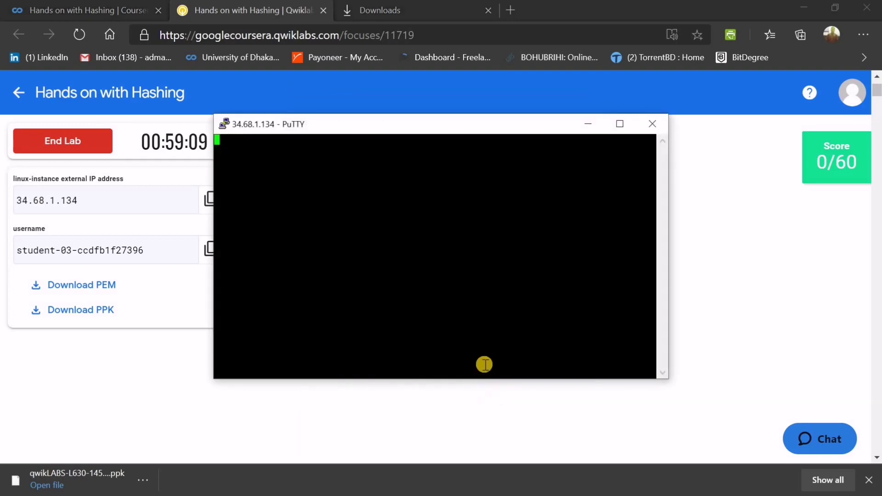
click(381, 353)
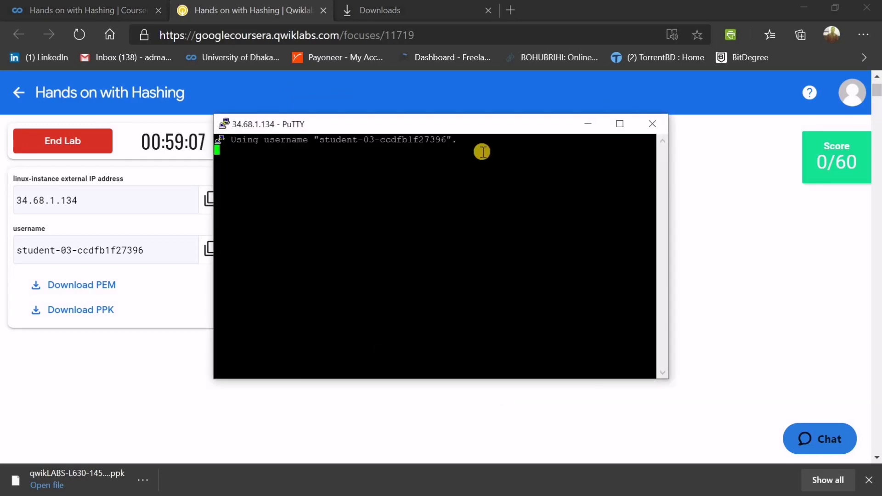
drag(467, 131, 246, 15)
Run the MD5 section's command echo 'This is some text in a file, just so we have some data' > file.txt and check Create Text File progress.
scroll(630, 199, down, 10)
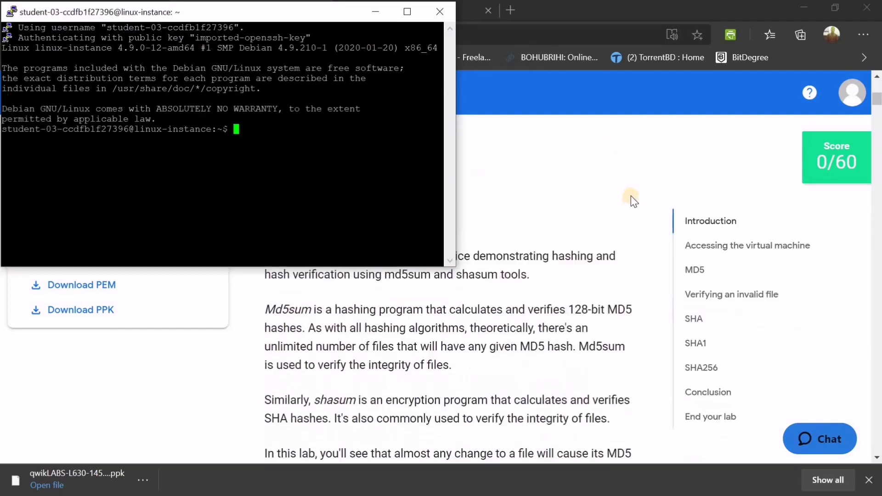
scroll(614, 200, down, 10)
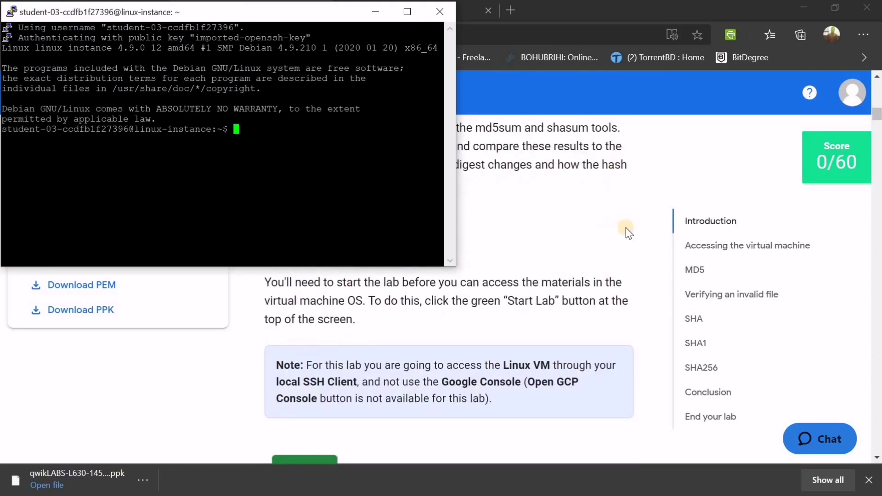
scroll(614, 221, down, 20)
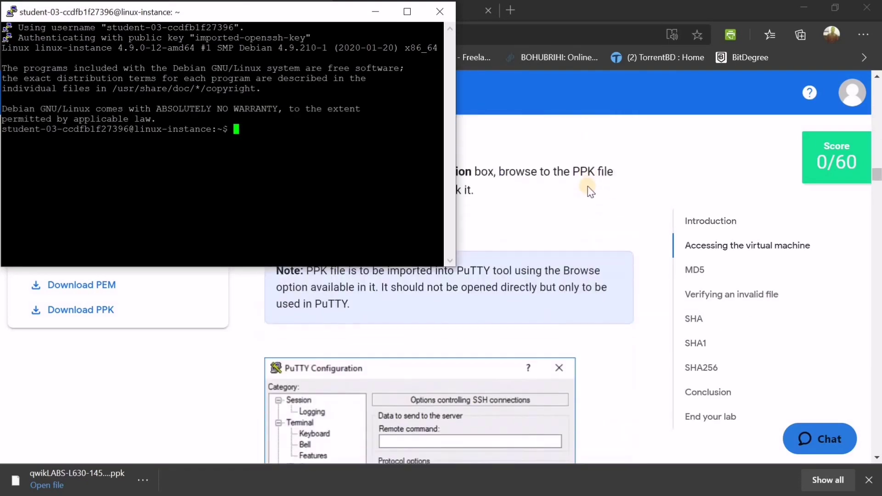
scroll(595, 202, down, 15)
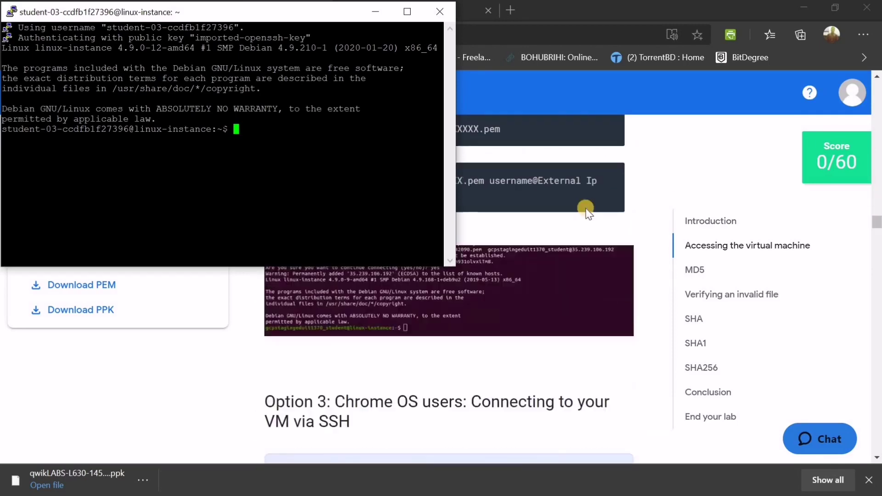
scroll(586, 206, up, 12)
scroll(585, 203, down, 12)
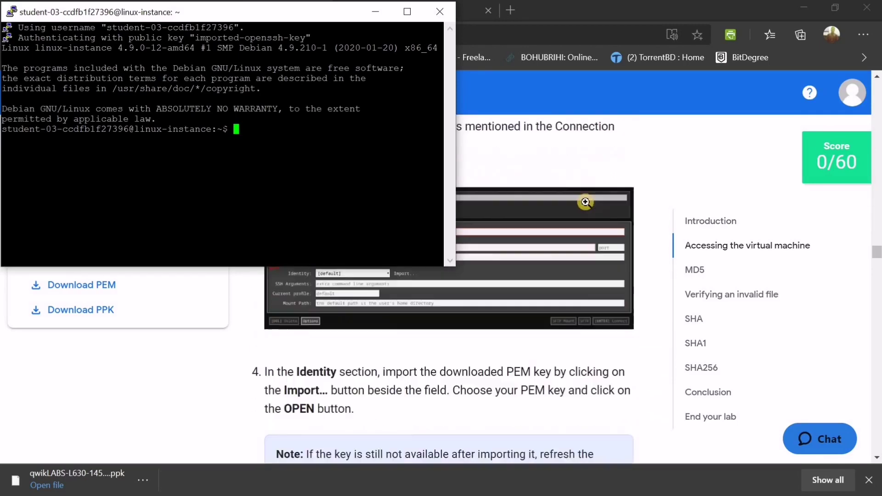
scroll(586, 200, down, 10)
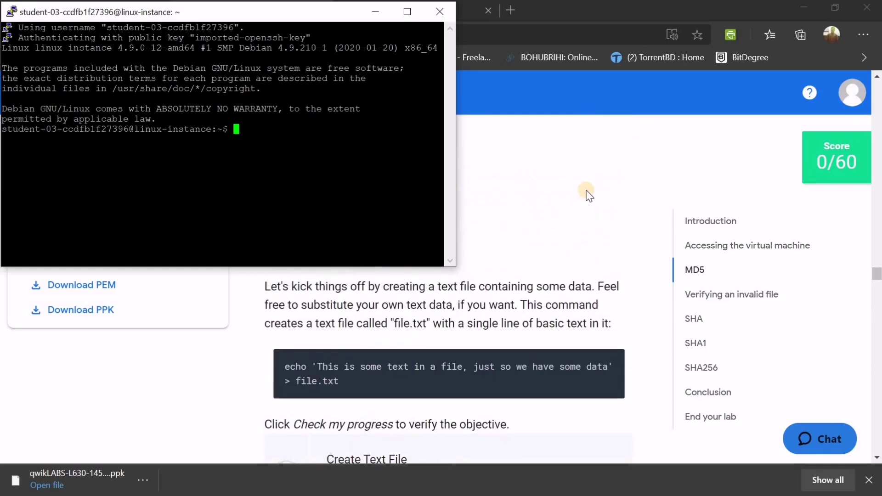
scroll(589, 197, down, 1)
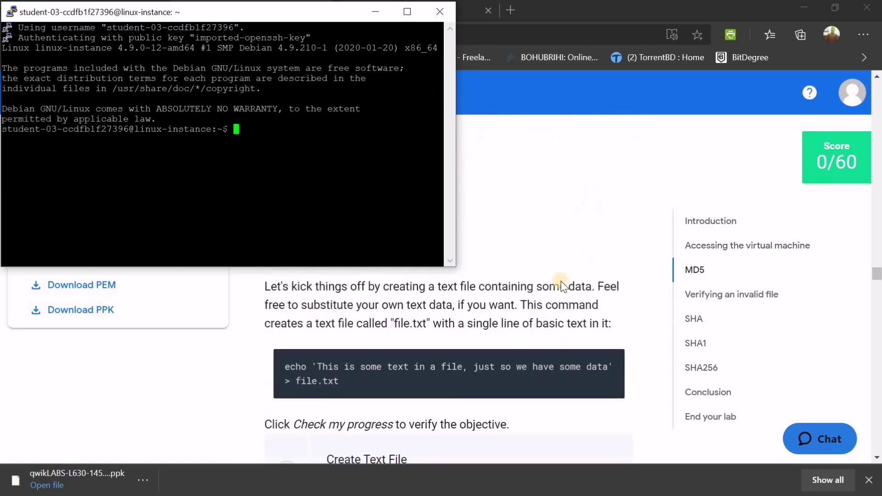
click(612, 363)
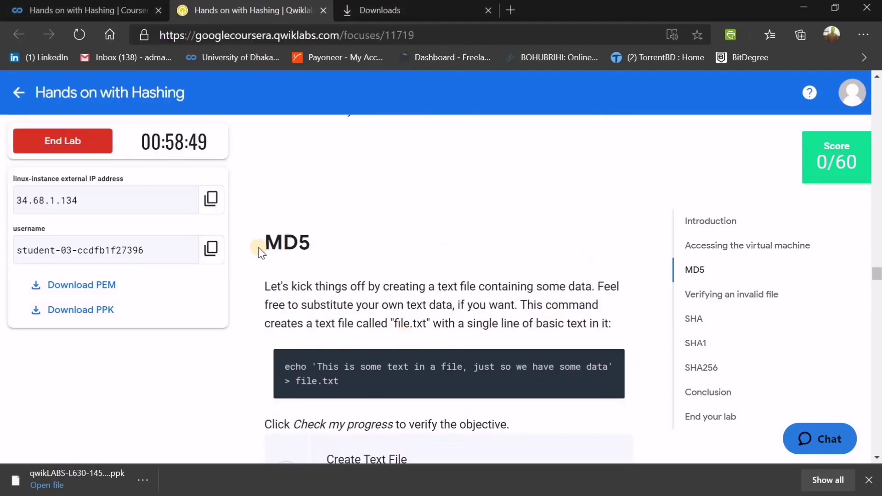
key(alt+Tab)
key(shift+Insert)
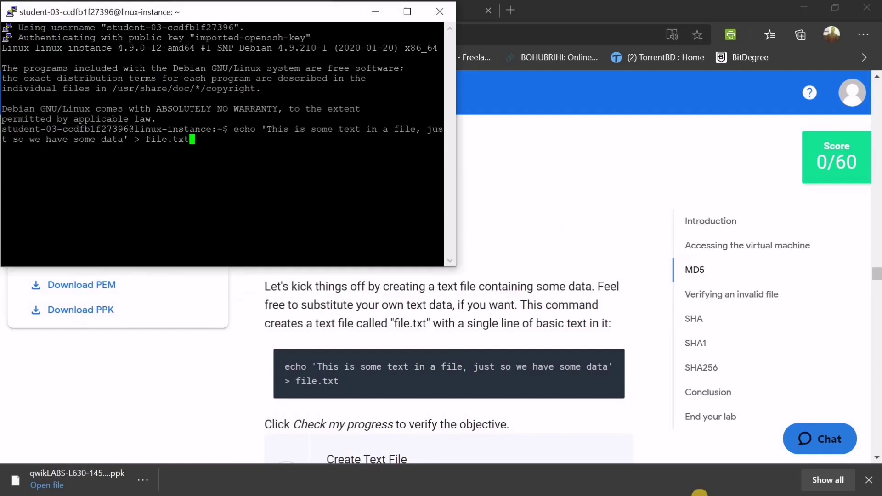
key(Return)
scroll(565, 356, down, 3)
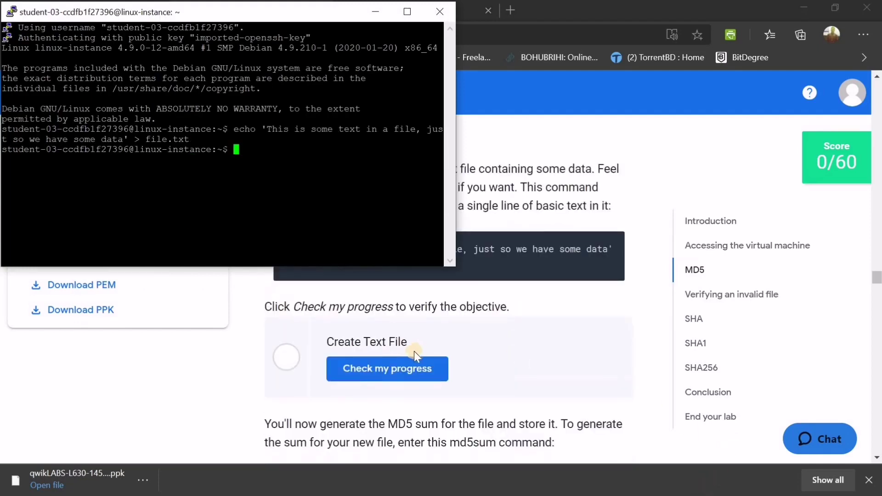
click(398, 369)
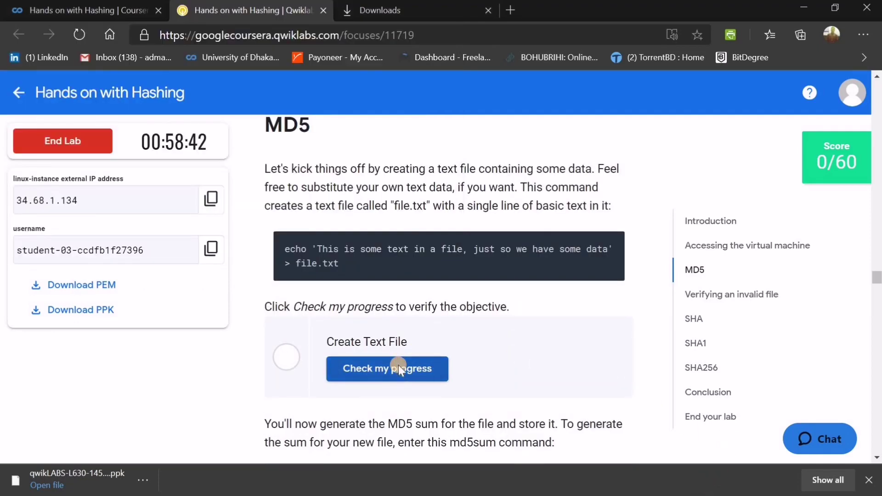
Generate and store the text file's MD5 hash by running the lab's command md5sum file.txt > file.txt.md5.
scroll(405, 370, down, 4)
mouse_move(565, 314)
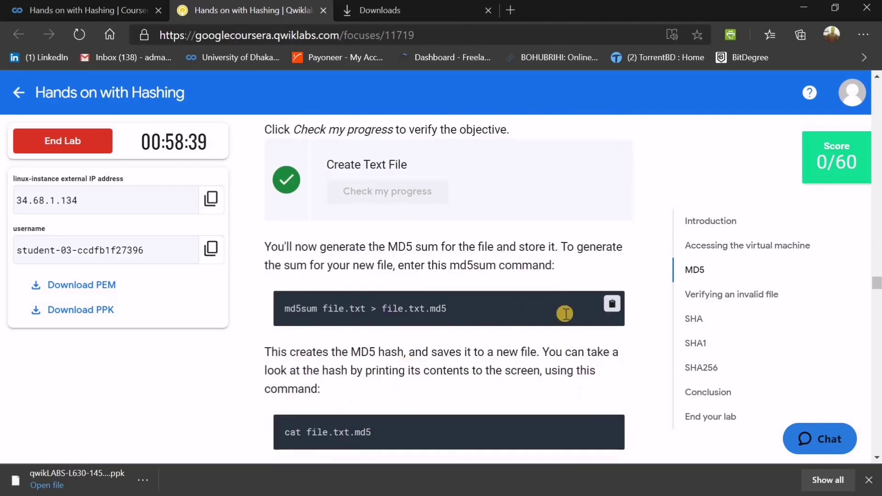
click(610, 303)
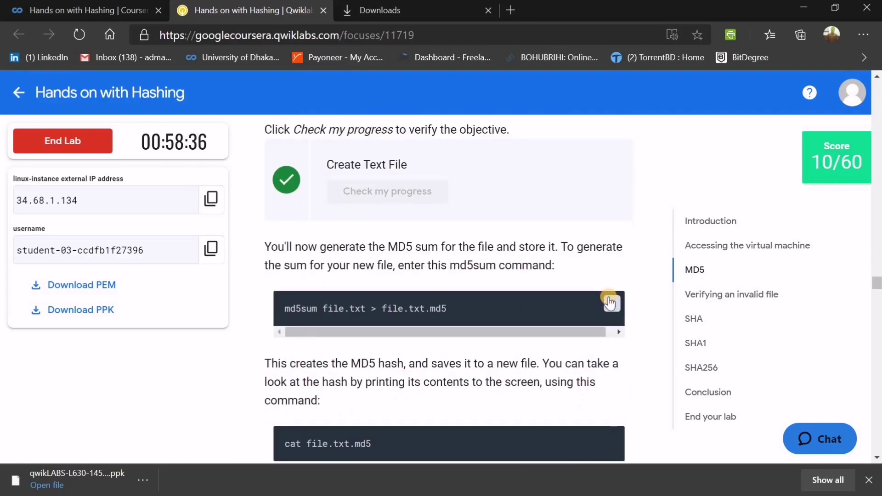
key(alt+Tab)
right_click(386, 162)
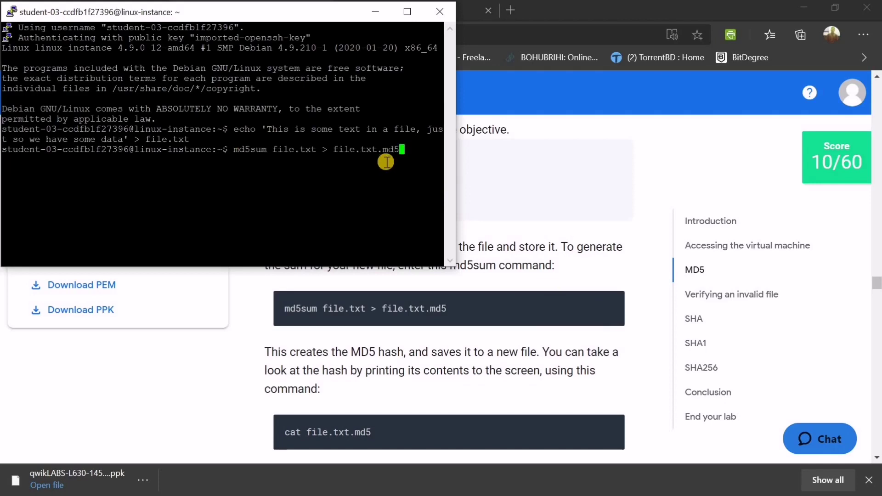
key(Return)
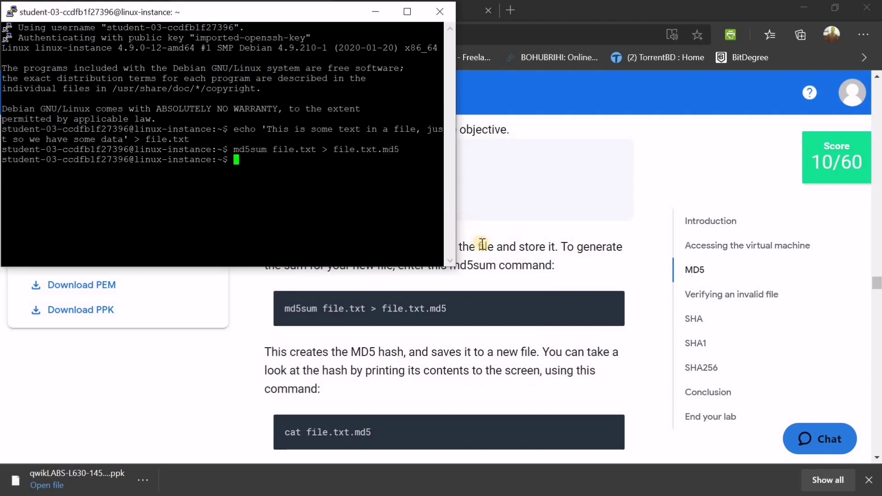
Print the stored hash with cat file.txt.md5 and compare it with the lab's sample output.
scroll(486, 250, down, 1)
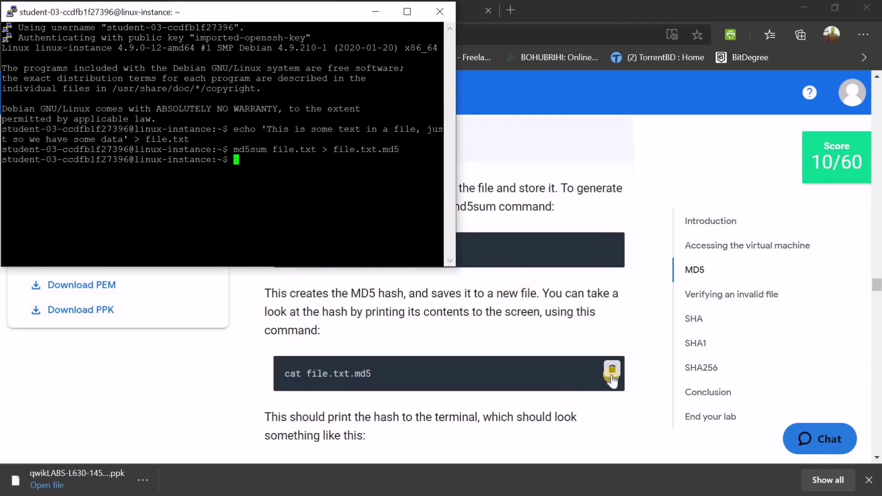
click(610, 371)
key(alt+Tab)
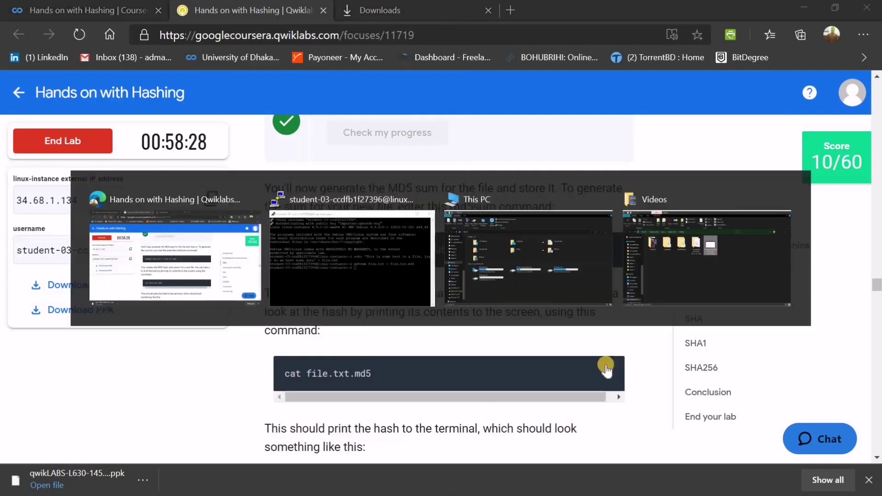
right_click(345, 229)
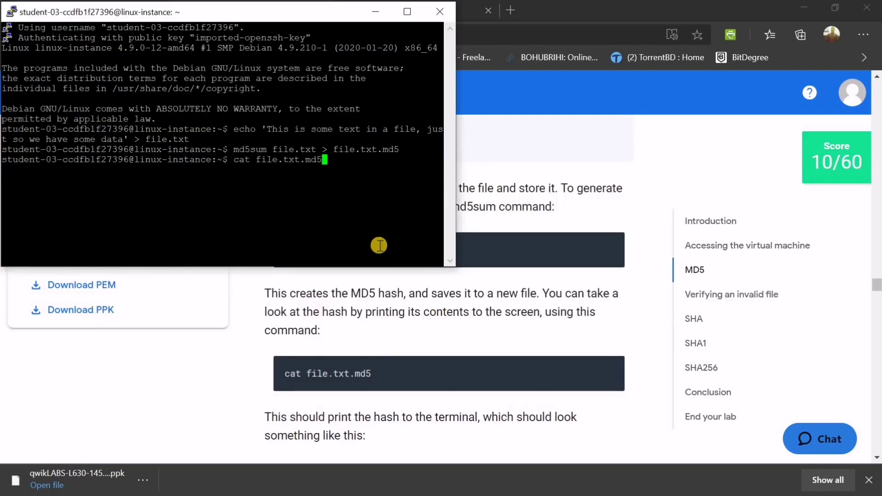
key(Return)
scroll(487, 284, down, 4)
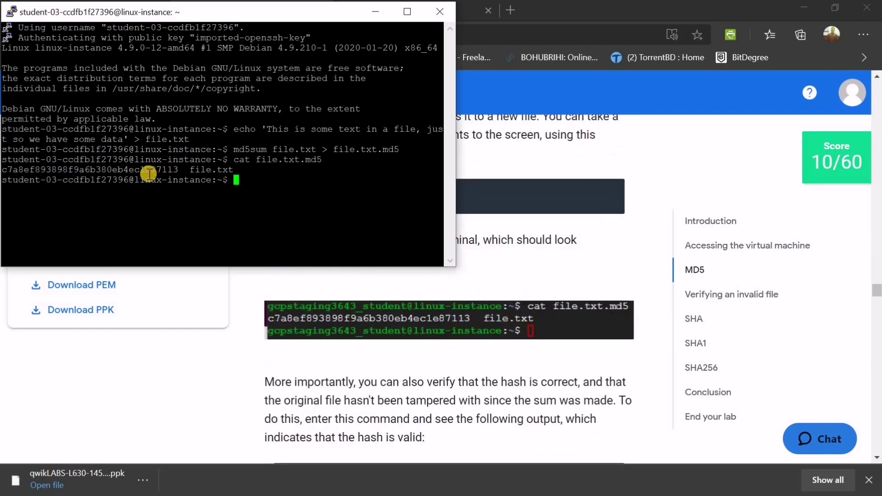
drag(149, 173, 203, 183)
click(231, 192)
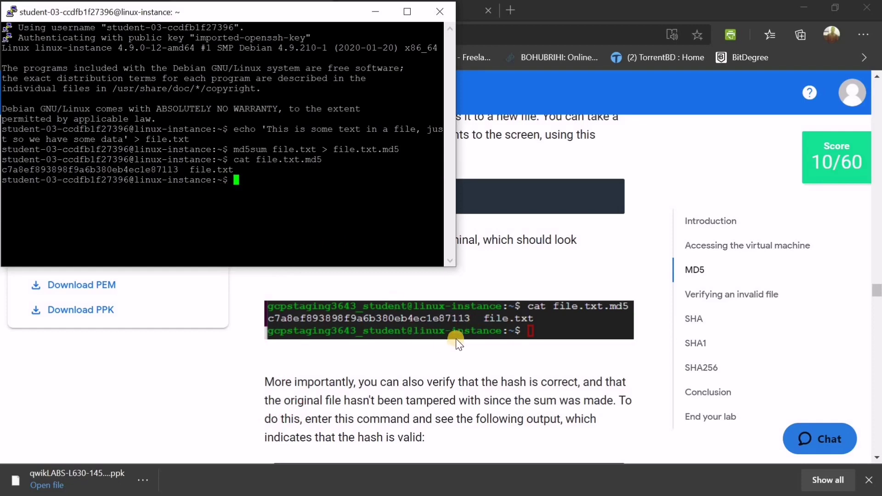
Verify the file against its stored hash by running the lab's command md5sum -c file.txt.md5.
scroll(457, 343, down, 6)
scroll(483, 312, up, 2)
click(611, 301)
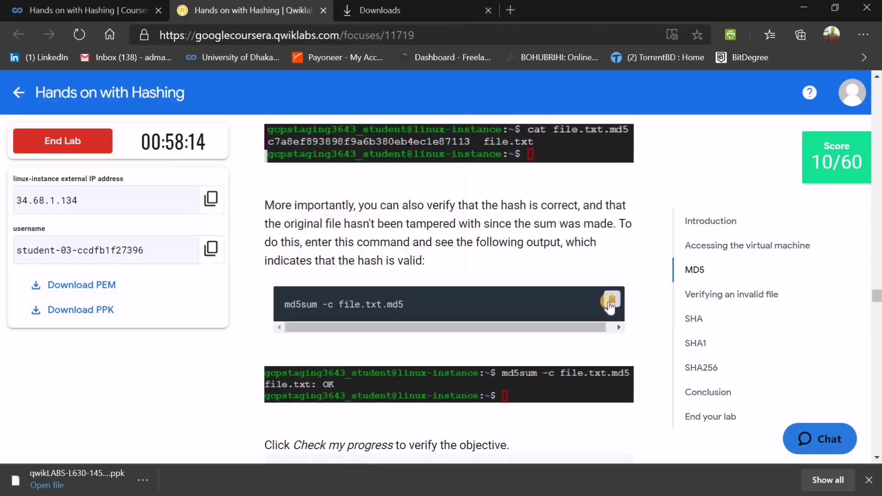
click(231, 212)
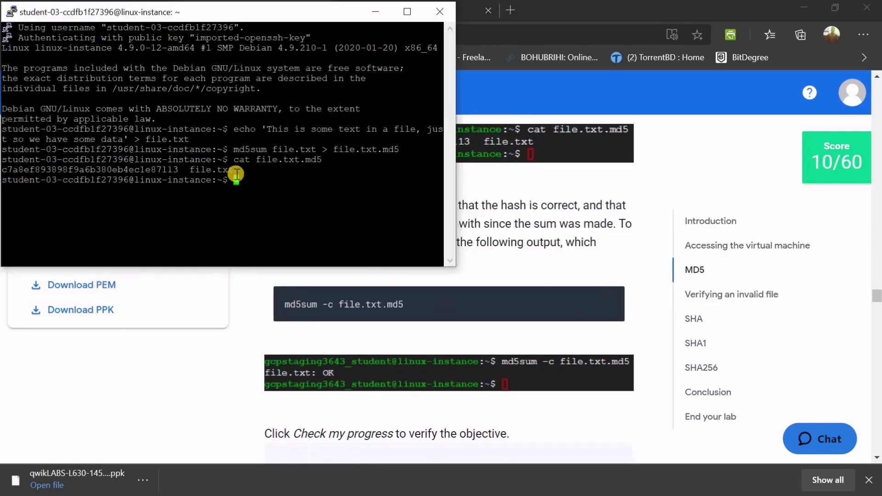
right_click(259, 183)
key(Return)
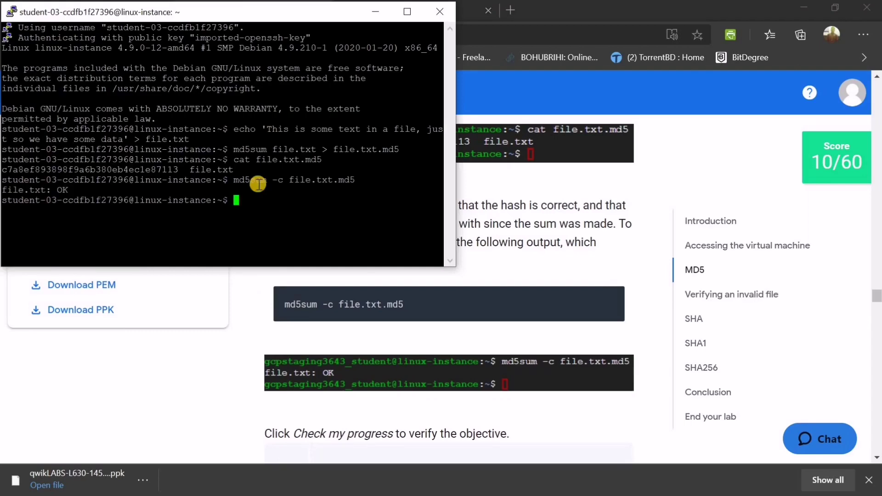
Check the lab progress for the md5sum objective.
scroll(377, 376, down, 2)
click(385, 376)
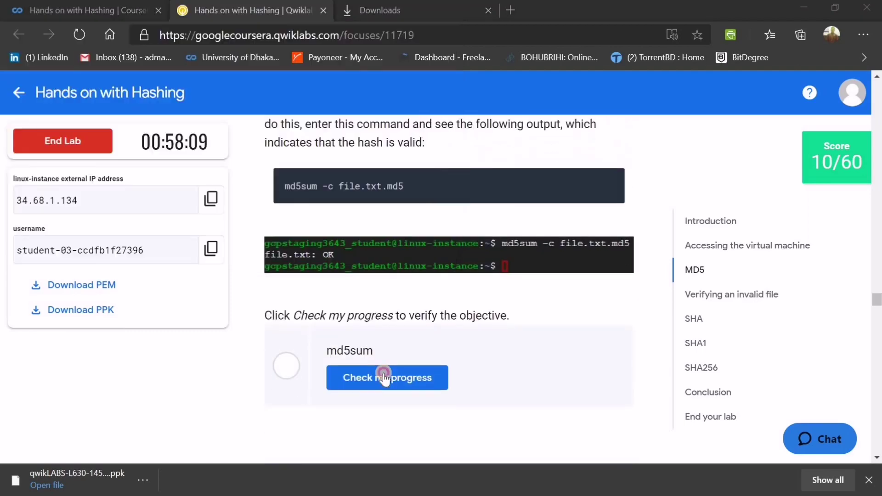
click(384, 376)
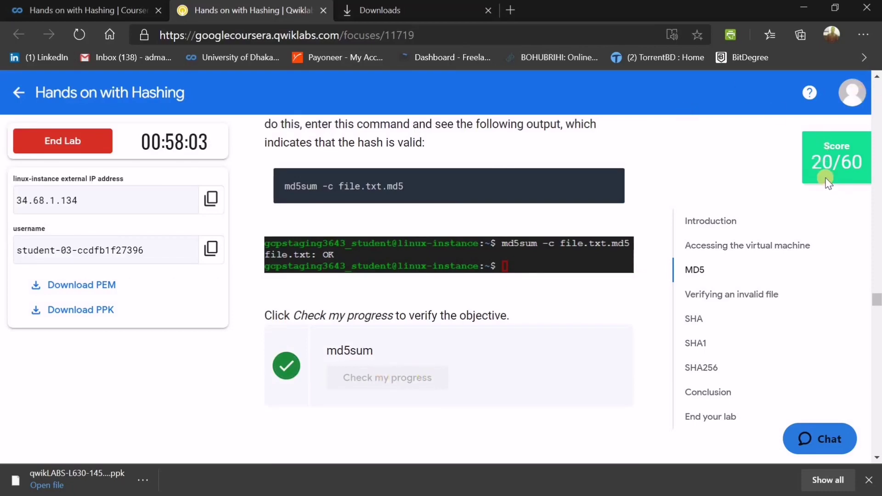
Copy the text file by running the Verifying an invalid file section's command cp file.txt badfile.txt.
scroll(825, 152, down, 2)
scroll(403, 227, down, 5)
scroll(403, 226, down, 4)
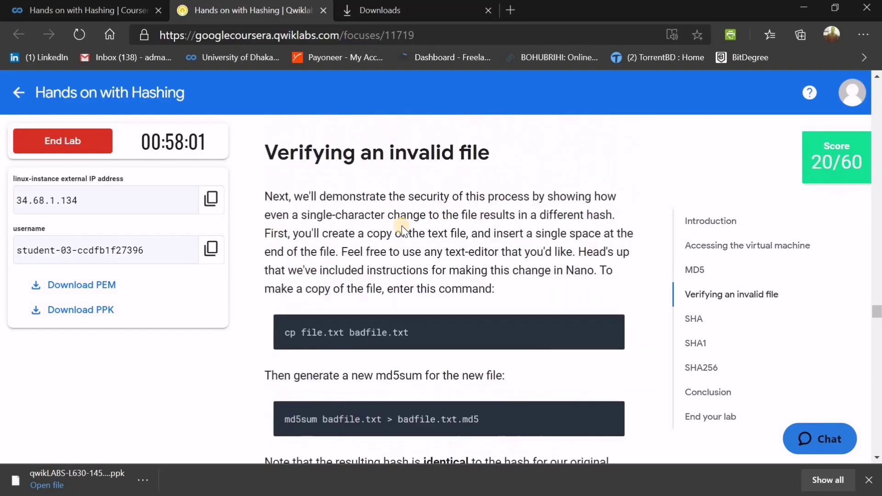
mouse_move(614, 180)
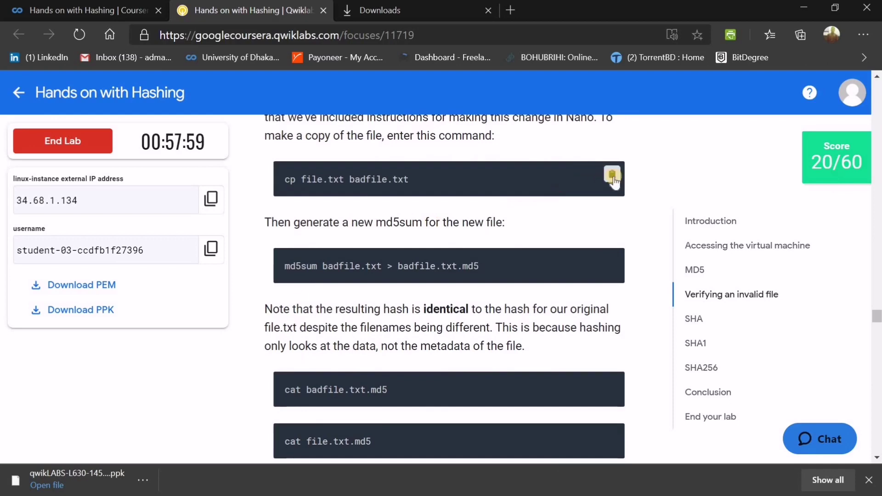
key(alt+Tab)
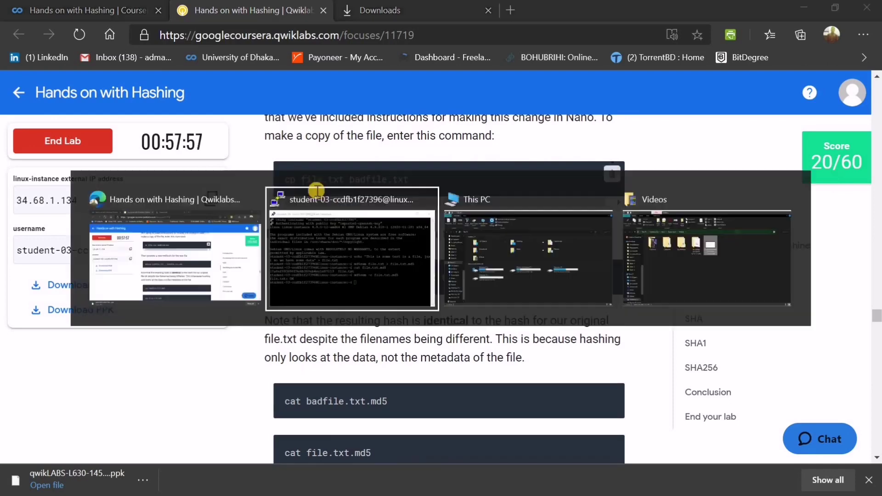
right_click(277, 200)
key(Return)
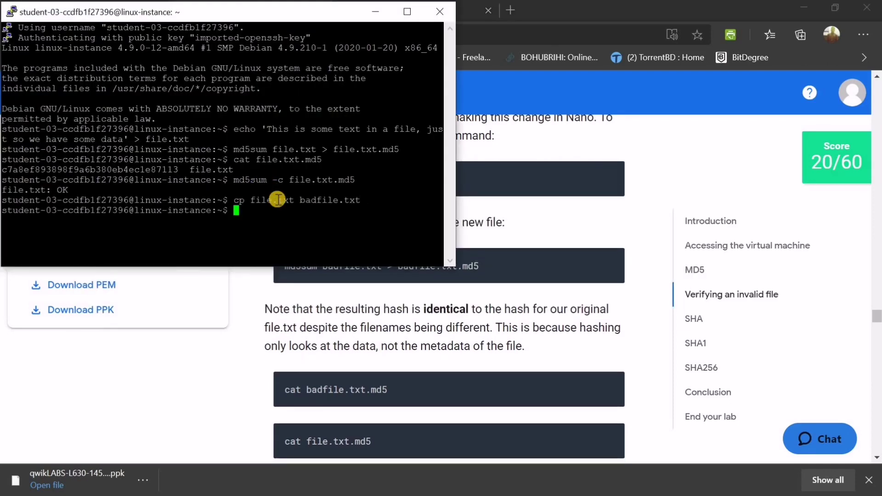
Try to print the copied file's stored hash with the lab's command cat badfile.txt.md5.
scroll(522, 367, down, 1)
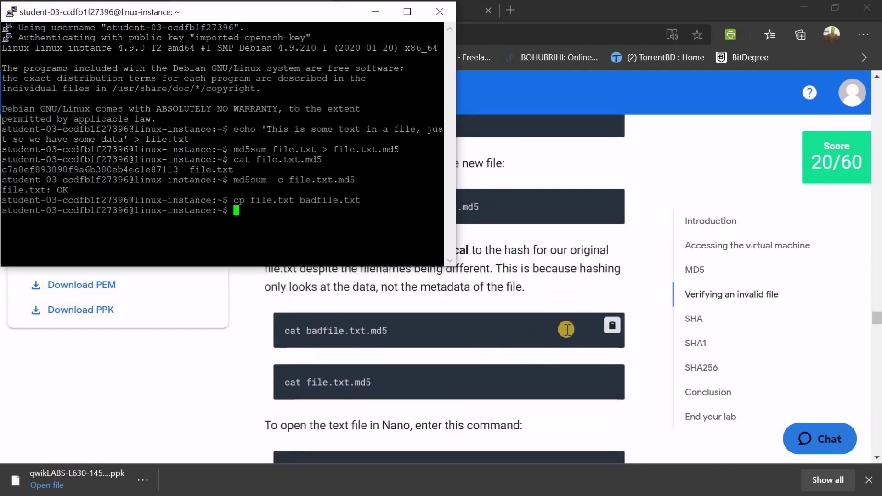
click(610, 327)
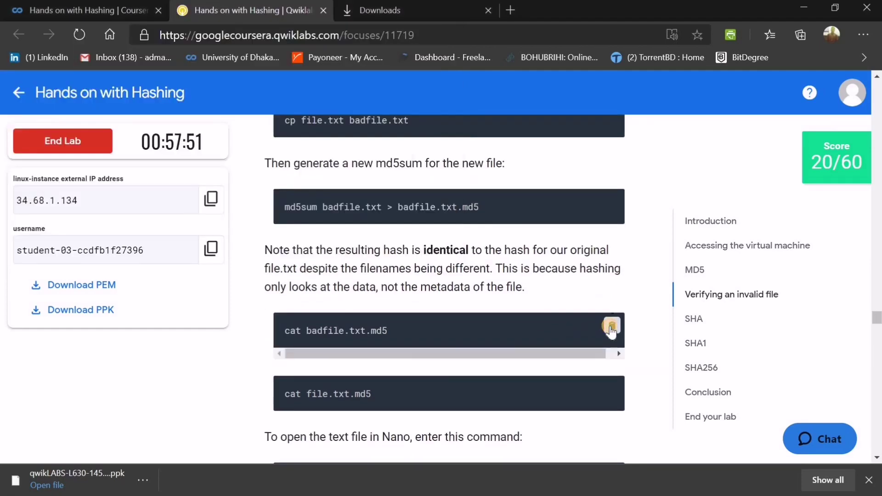
key(alt+Tab)
right_click(294, 217)
key(Return)
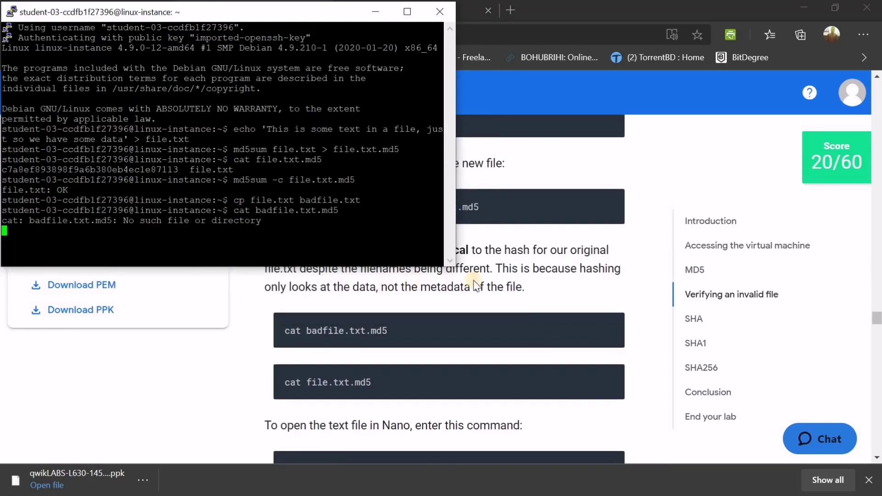
Print the original file's stored hash with the lab's command cat file.txt.md5.
click(613, 376)
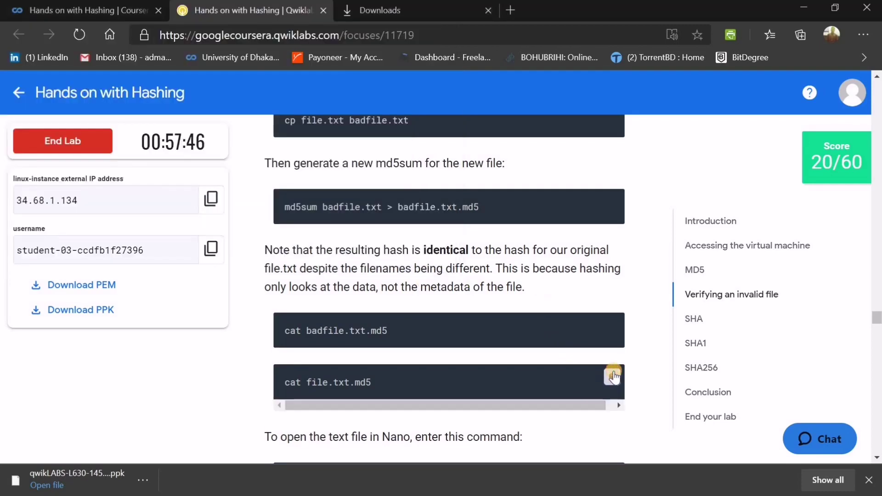
key(alt+Tab)
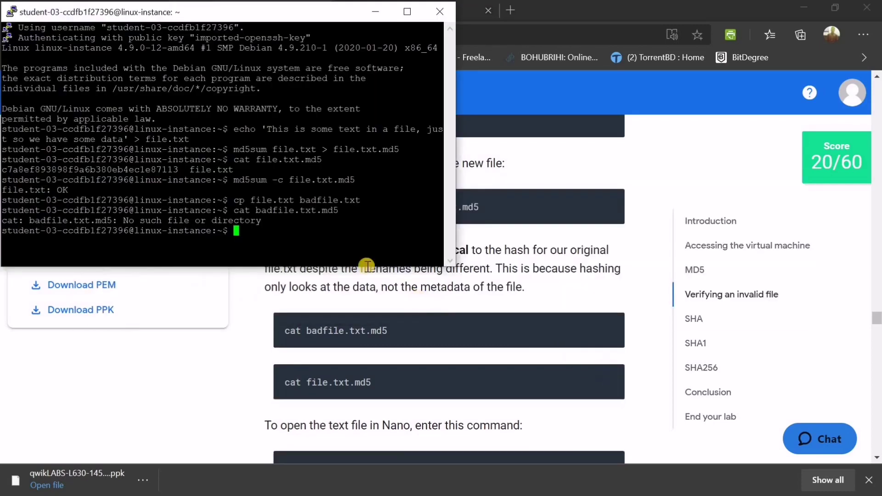
right_click(289, 235)
key(Return)
Open the copied file in Nano with the lab's command nano badfile.txt.
scroll(420, 335, down, 2)
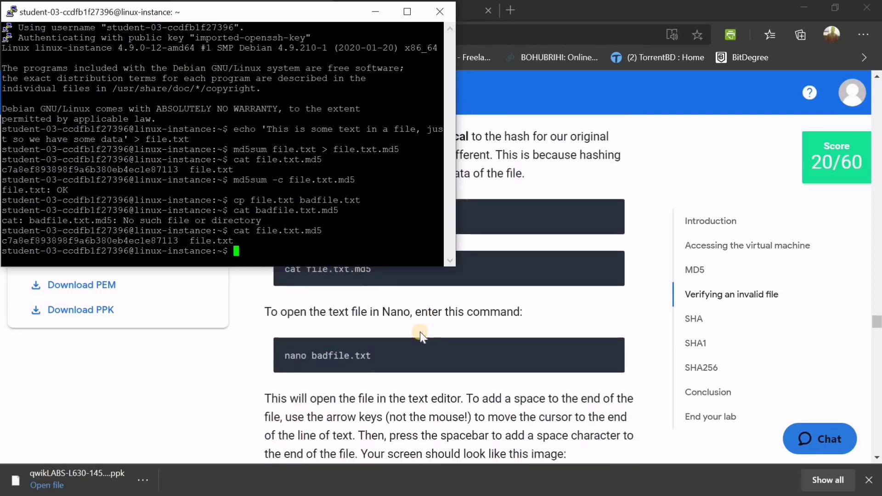
mouse_move(543, 352)
click(609, 352)
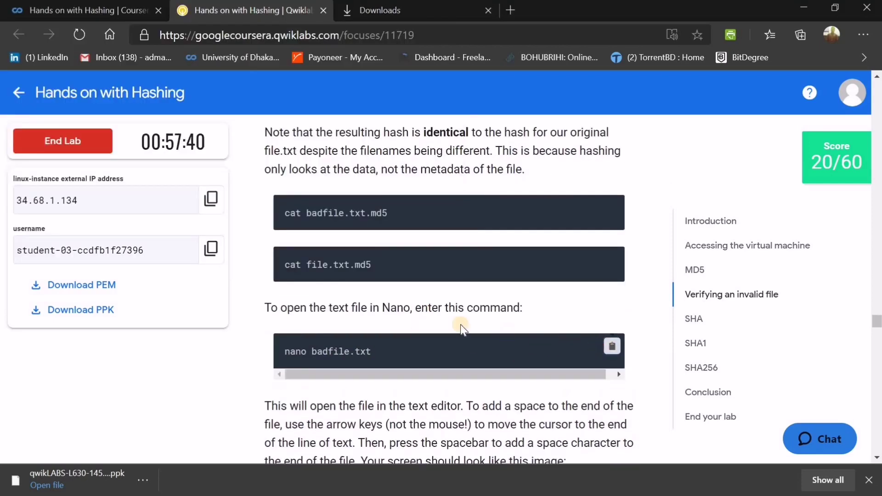
key(alt+Tab)
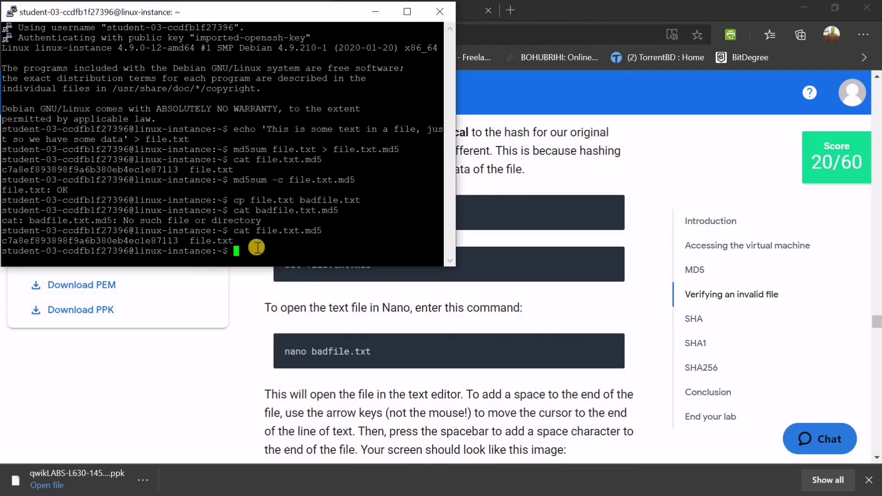
key(Return)
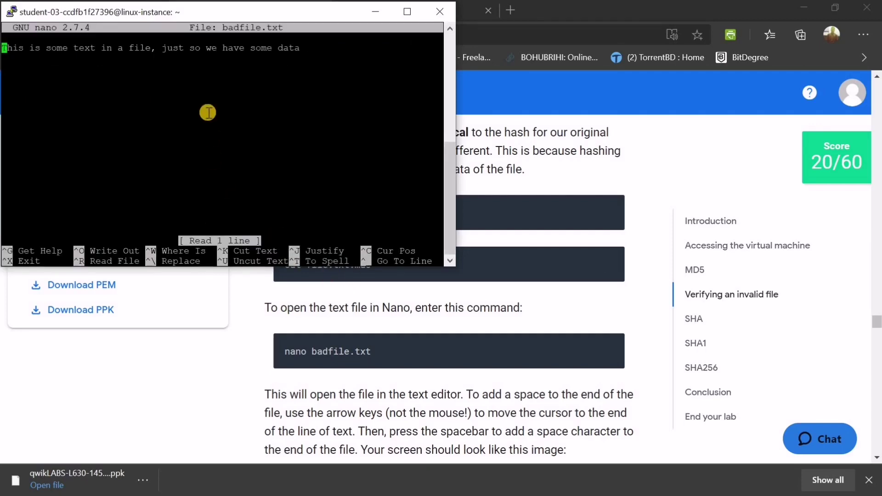
Add a single space after the word "data" at the end of badfile.txt's line of text.
scroll(612, 260, down, 3)
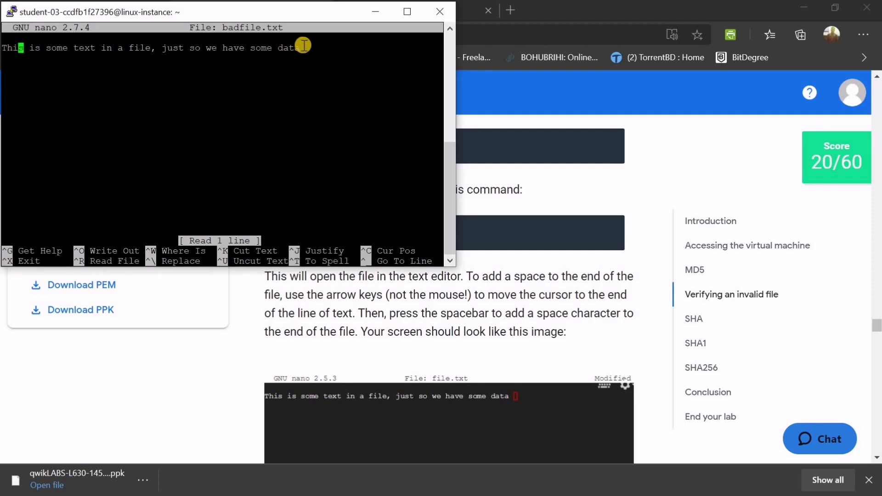
key(Right)
key(Right)
key(Right)
key(Right)
key(Right)
key(Right)
key(Right)
key(Right)
key(Right)
key(Right)
key(Right)
key(Right)
key(Right)
key(Right)
key(Right)
key(Right)
key(Right)
key(Right)
key(Right)
key(Right)
key(Right)
key(Right)
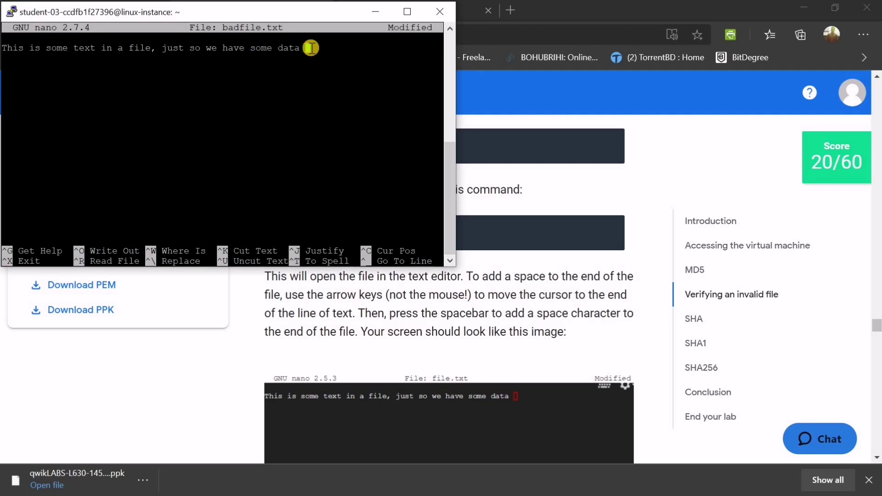
Exit Nano, saving the modified text under the file name badfile.txt.
key(ctrl+x)
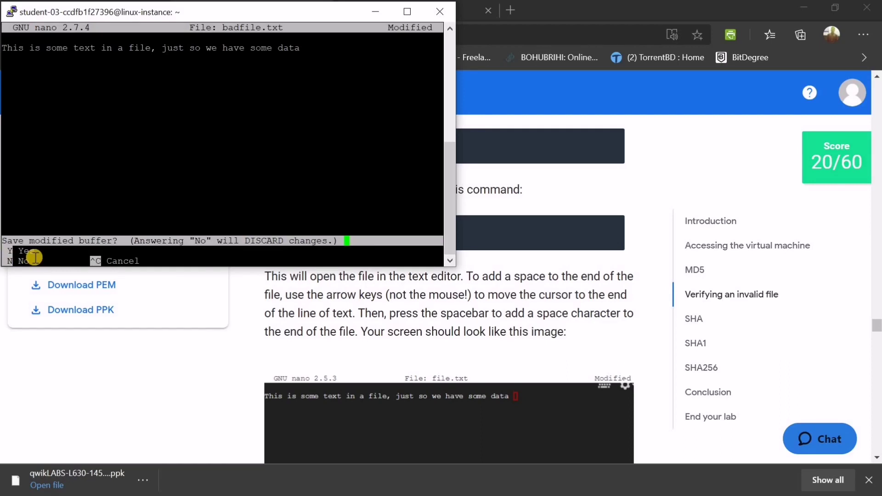
scroll(501, 347, down, 2)
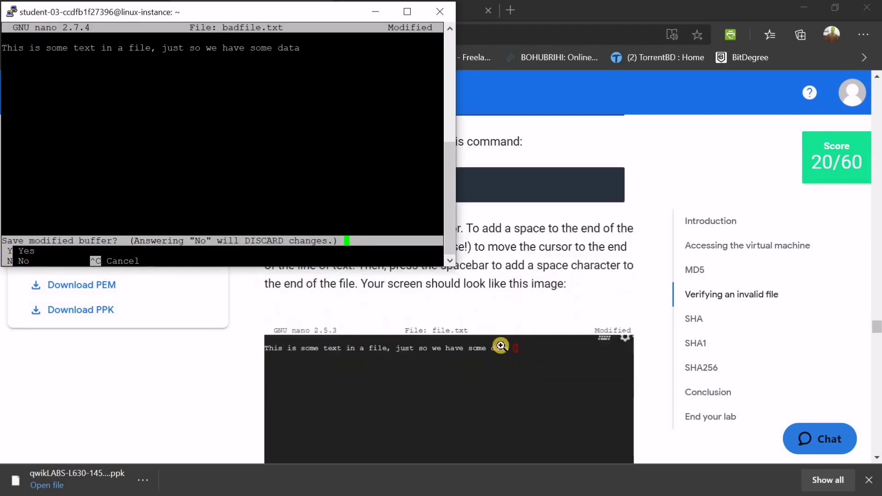
scroll(503, 345, down, 6)
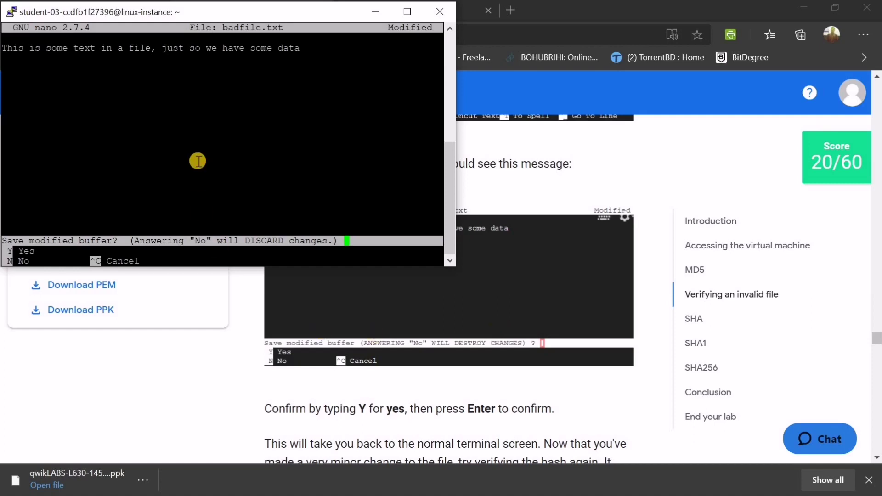
key(y)
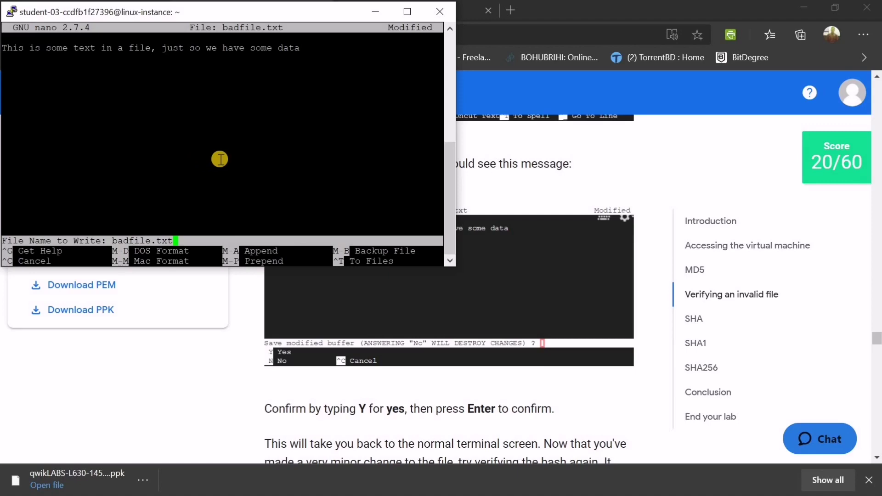
key(Return)
Verify the edited file against its stored hash by running the lab's command md5sum -c badfile.txt.md5.
scroll(550, 257, up, 8)
scroll(552, 272, down, 9)
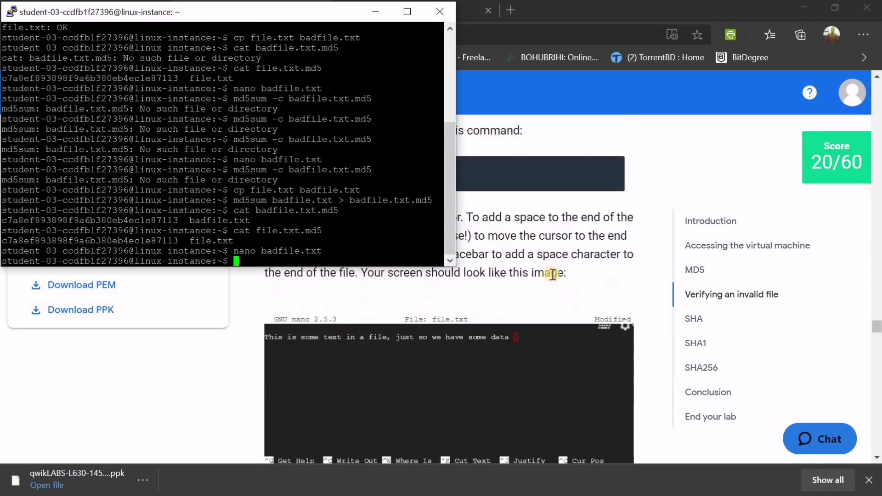
scroll(550, 283, down, 1)
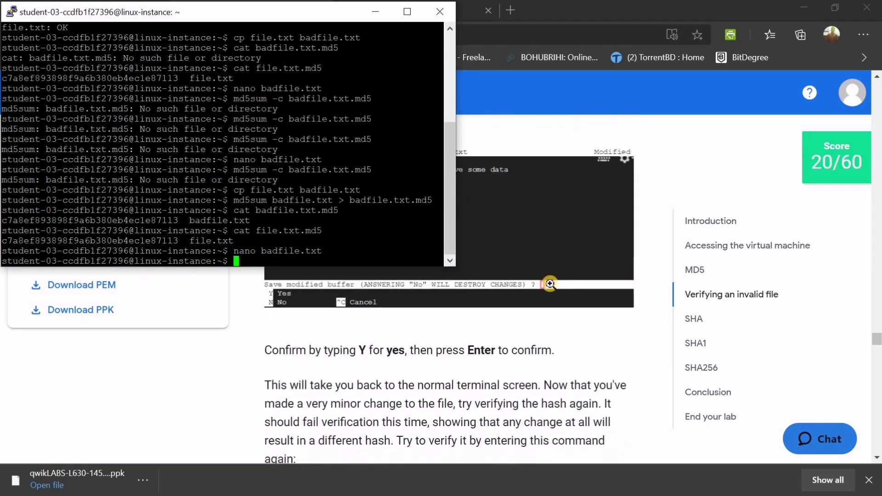
scroll(547, 294, down, 2)
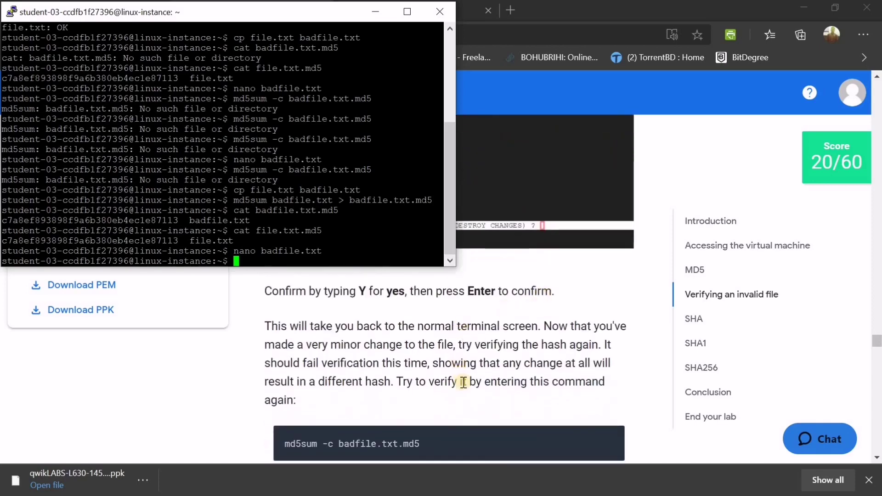
scroll(461, 377, down, 3)
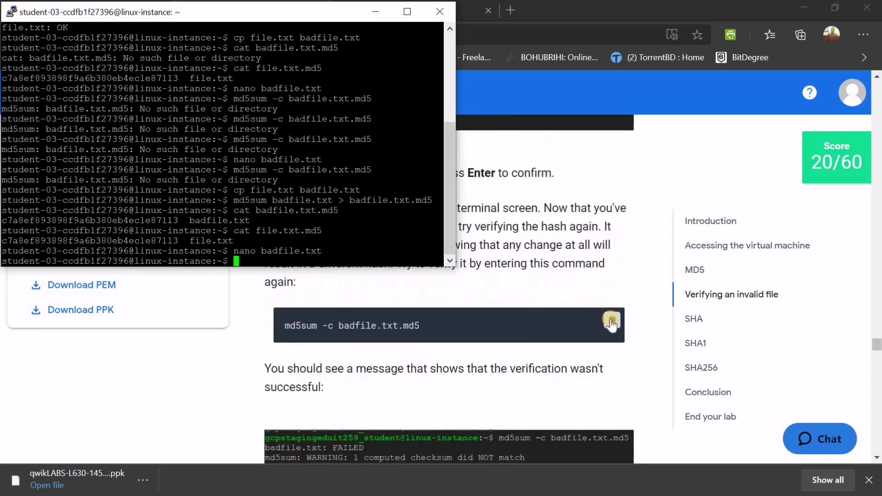
click(605, 320)
key(alt+Tab)
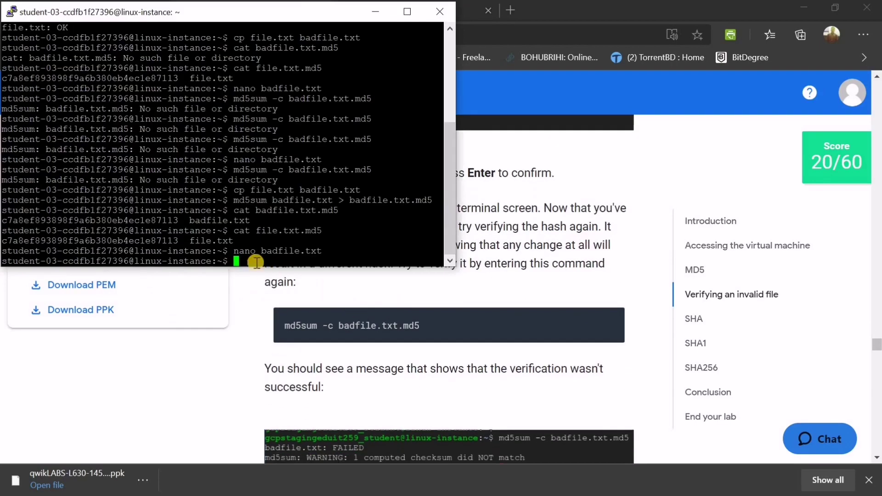
right_click(254, 264)
key(Return)
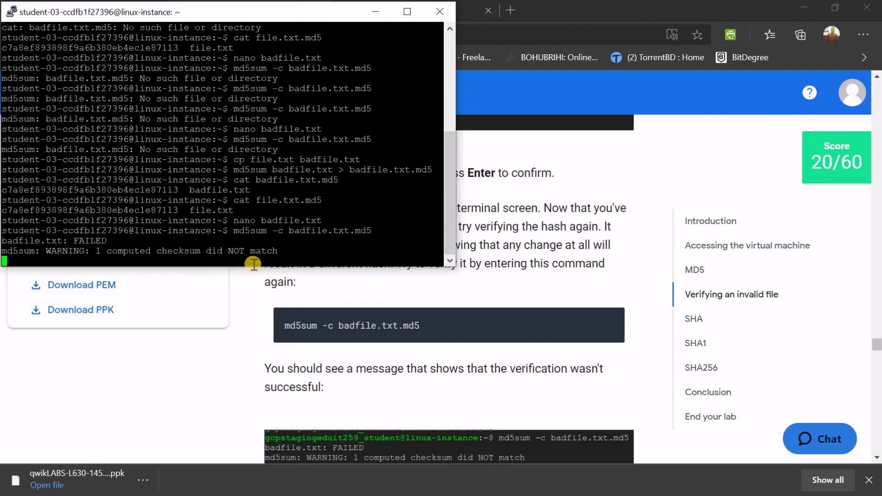
Compare the verification output with the lab's sample and check progress for the md5sum failure objective.
mouse_move(310, 318)
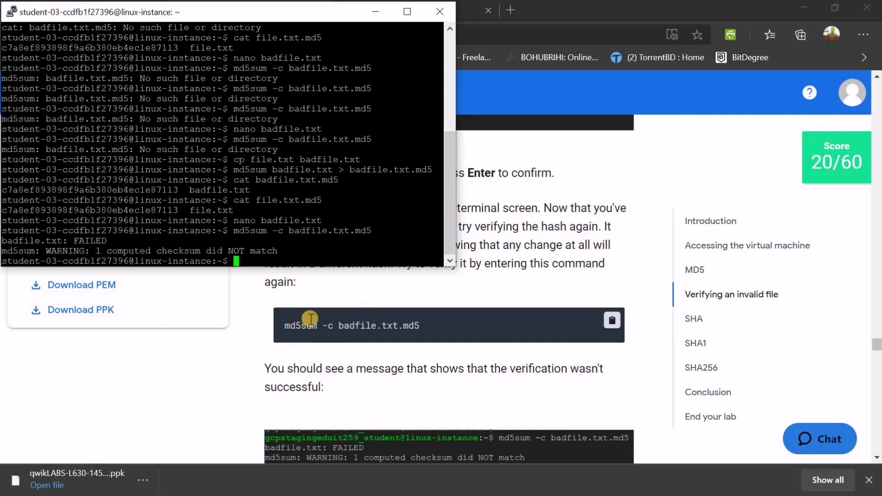
scroll(441, 366, down, 2)
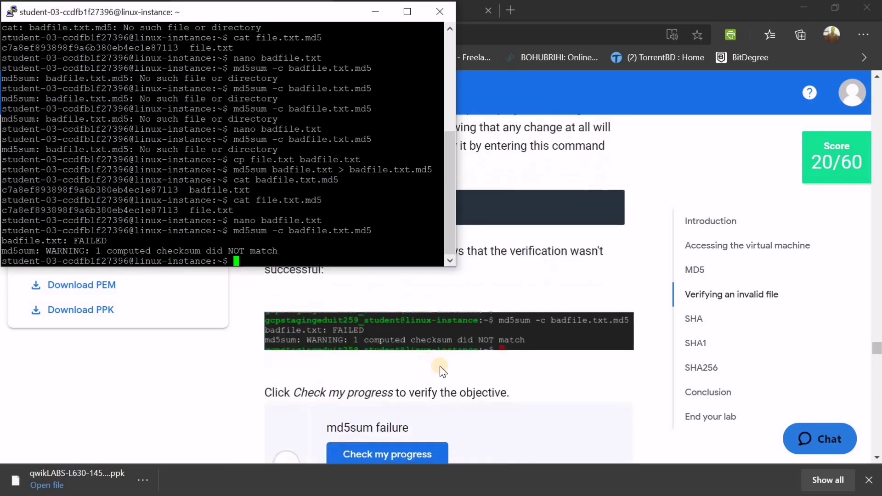
scroll(405, 381, down, 1)
click(384, 397)
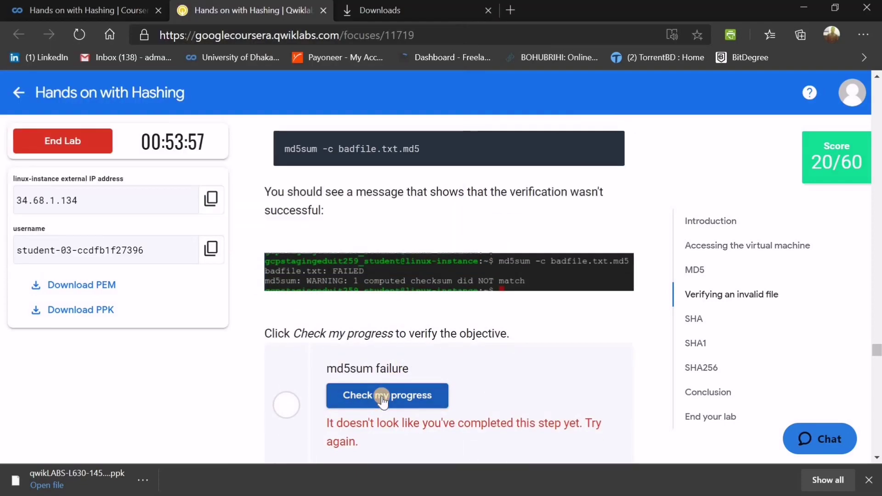
scroll(409, 357, down, 1)
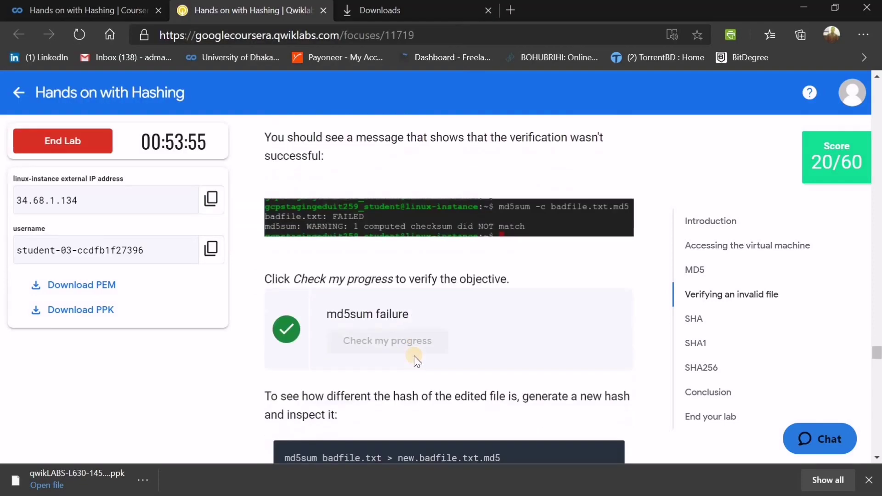
Generate a new hash of the edited file by running md5sum badfile.txt > new.badfile.txt.md5.
scroll(415, 357, down, 3)
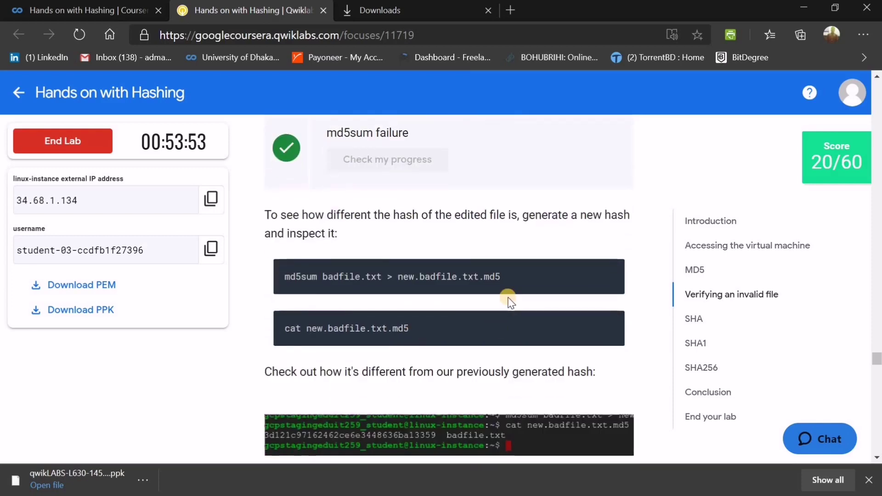
click(611, 270)
key(alt+Tab)
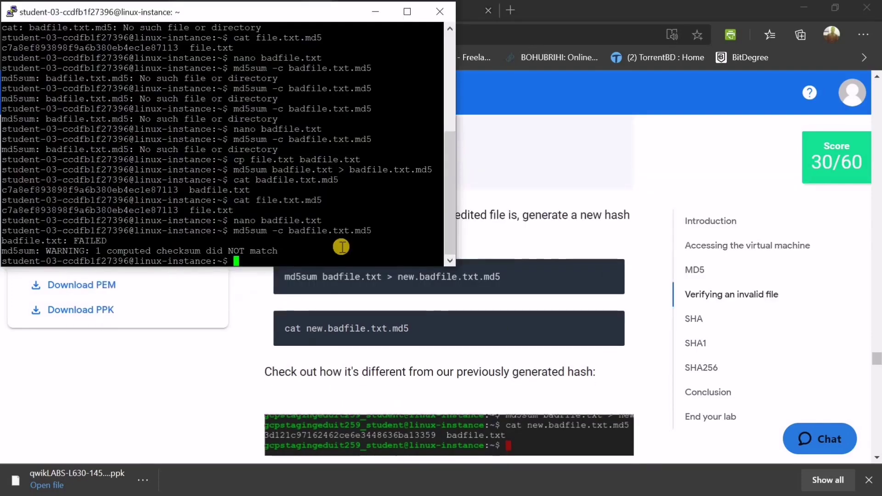
right_click(252, 257)
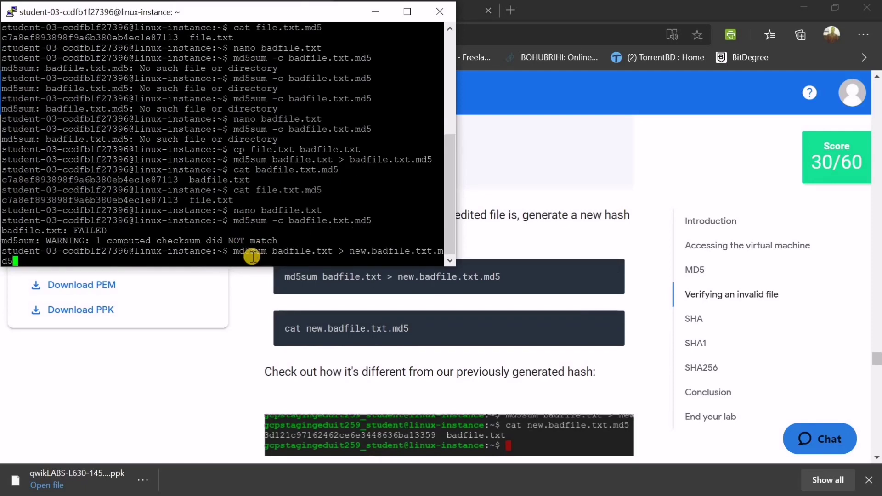
key(Return)
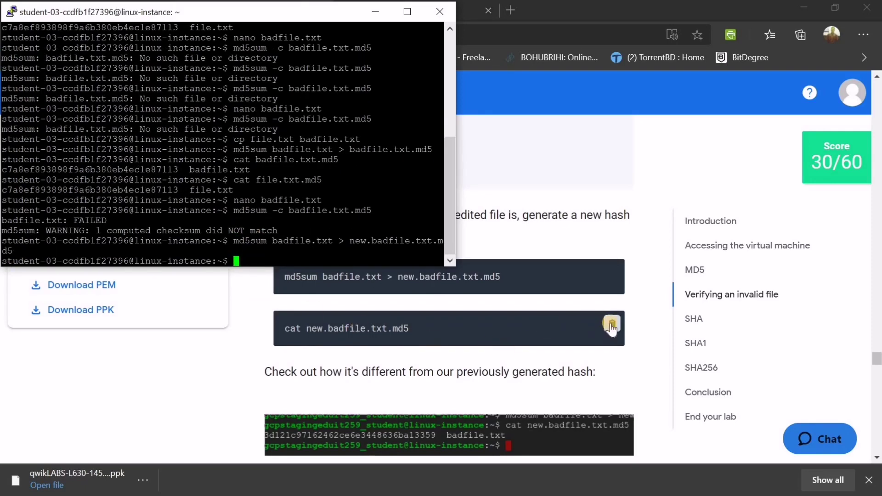
Display the edited file's new hash in the terminal by running the lab's command cat new.badfile.txt.md5.
click(611, 327)
key(alt+Tab)
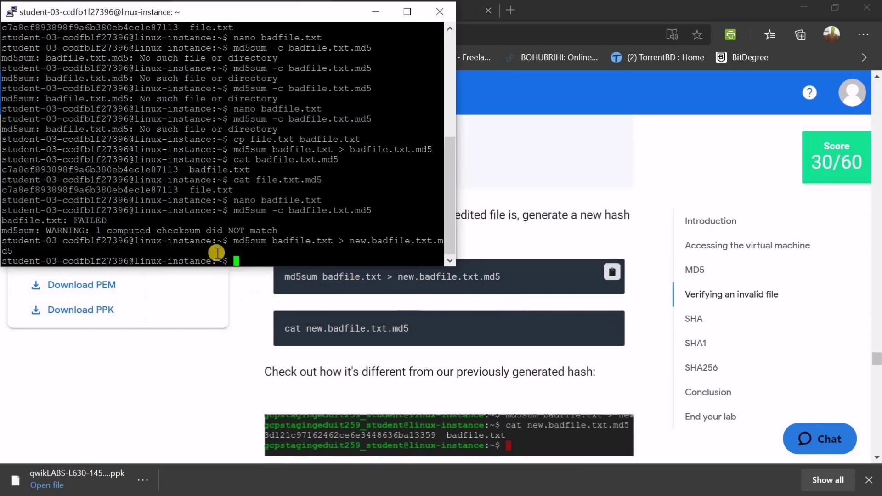
right_click(241, 259)
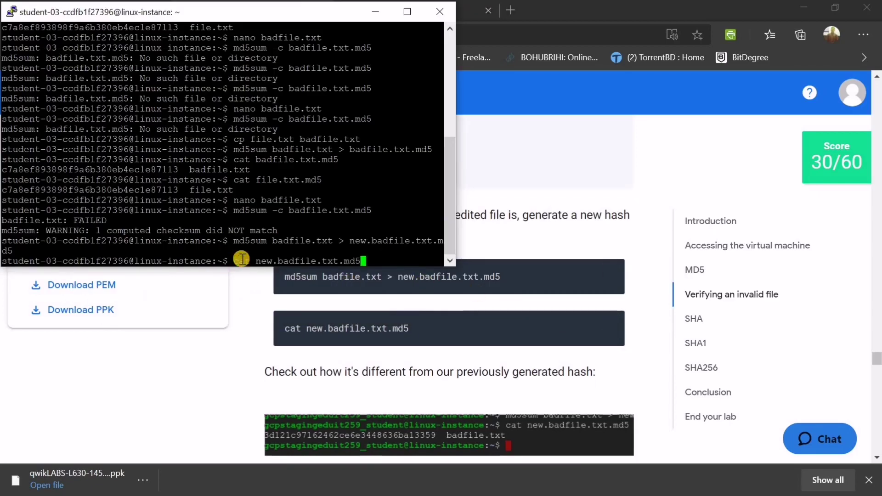
key(Return)
Compare the new hash with the lab's sample outputs and check progress for the Recompute MD5 Sum objective.
scroll(506, 294, down, 3)
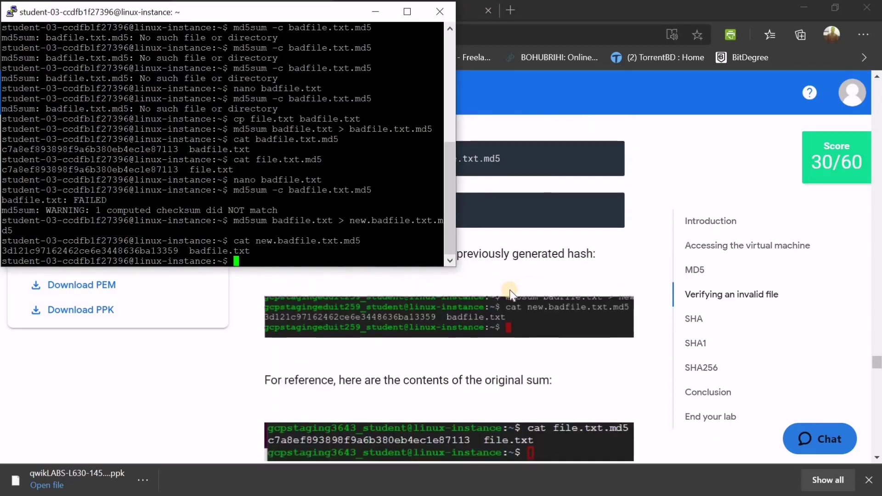
scroll(489, 345, down, 3)
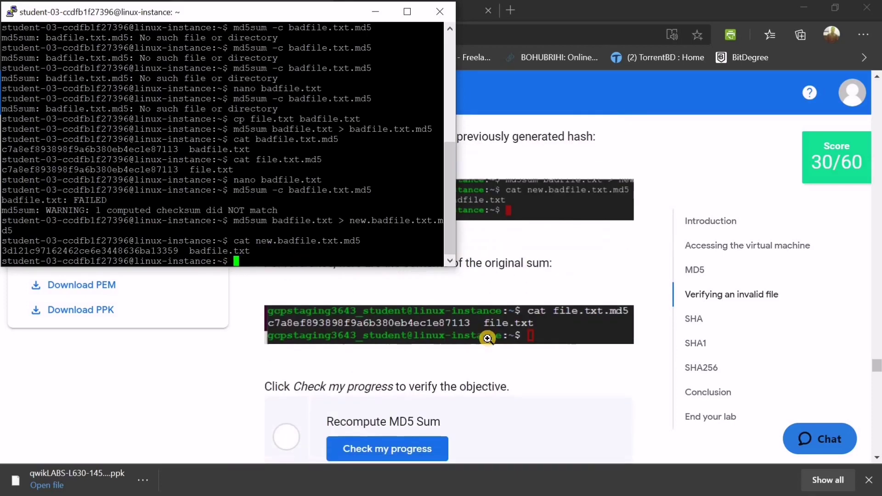
scroll(444, 379, down, 2)
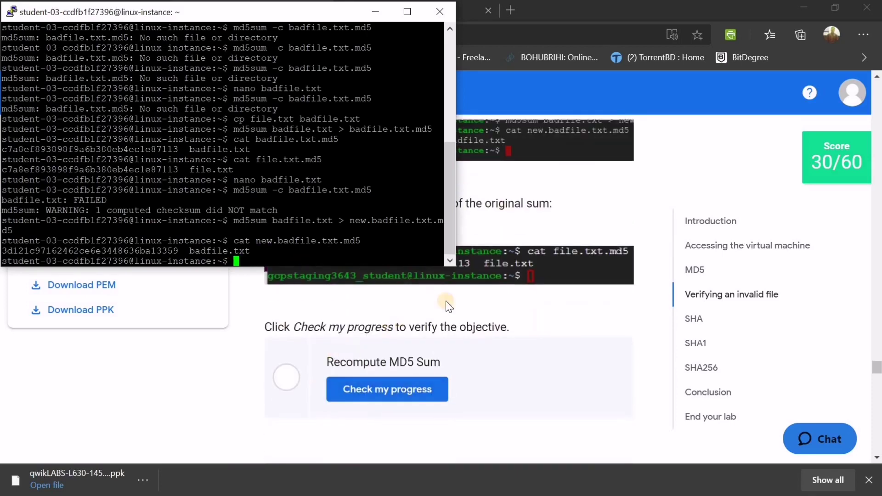
click(368, 394)
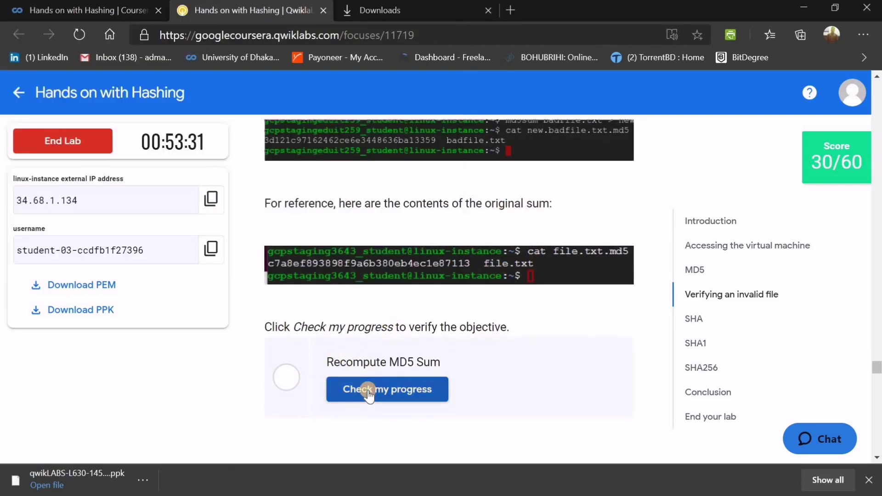
click(368, 392)
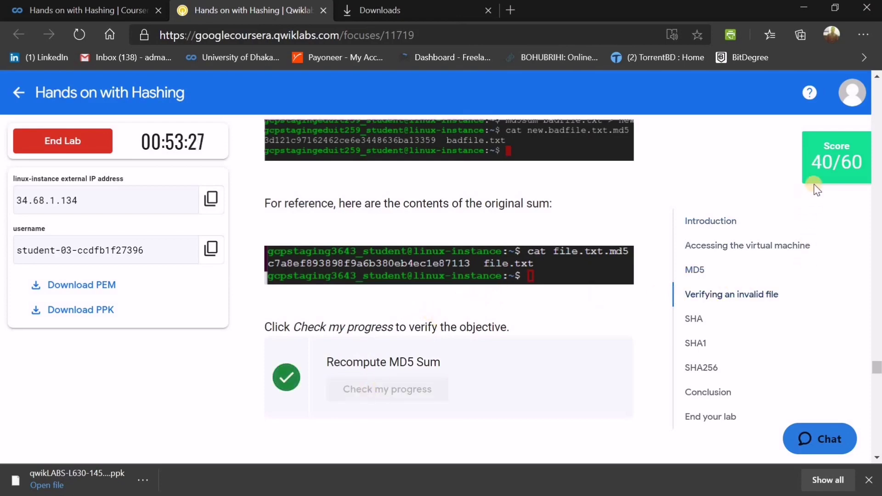
Generate the text file's SHA1 sum by running the SHA1 section's command shasum file.txt > file.txt.sha1.
scroll(804, 191, down, 5)
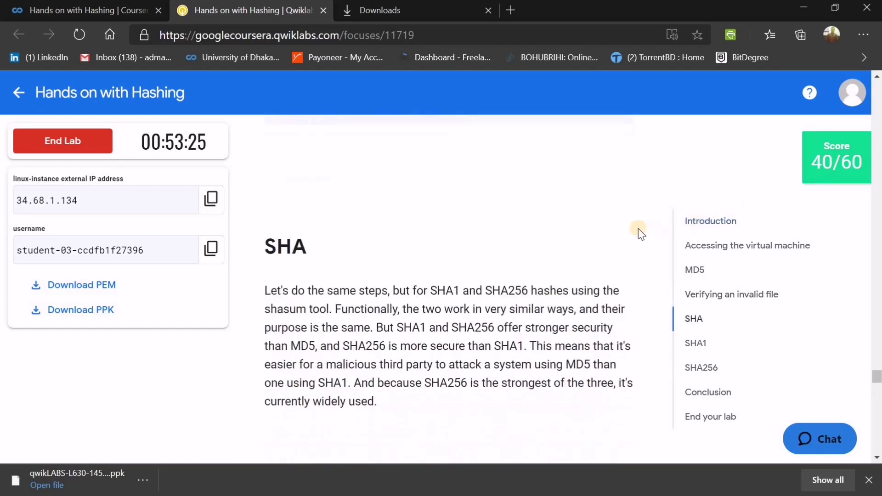
scroll(597, 232, down, 1)
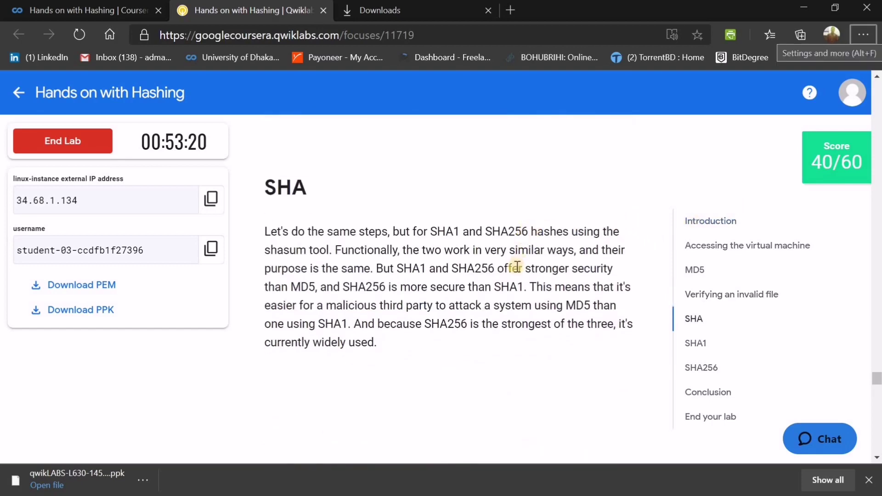
scroll(511, 270, down, 1)
scroll(511, 270, down, 5)
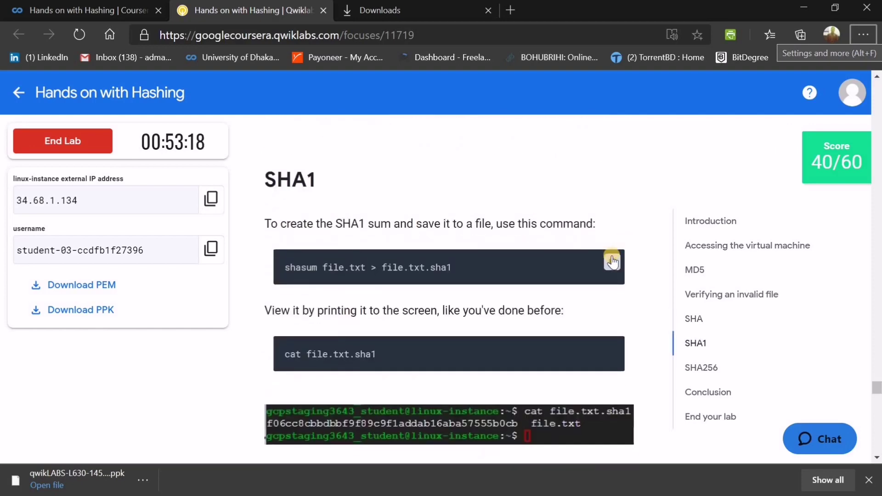
click(612, 262)
key(alt+Tab)
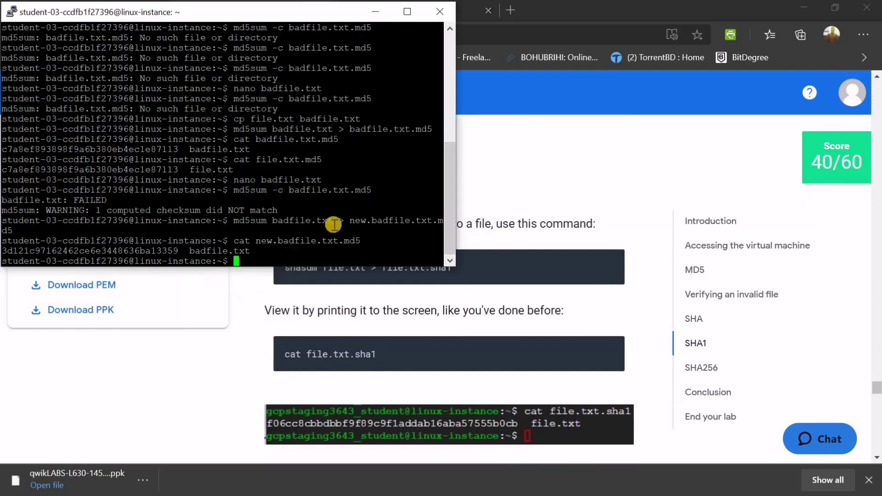
right_click(250, 256)
key(Return)
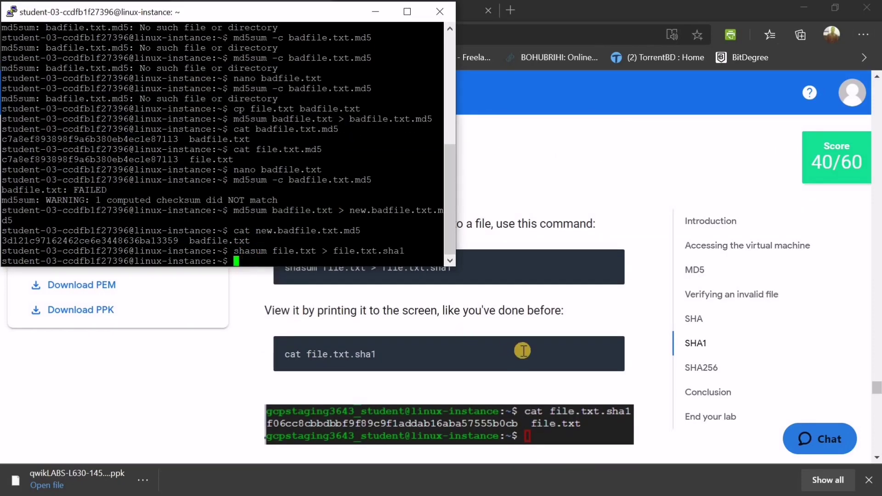
Print the stored SHA1 sum in the terminal by running cat file.txt.sha1.
click(612, 351)
key(alt+Tab)
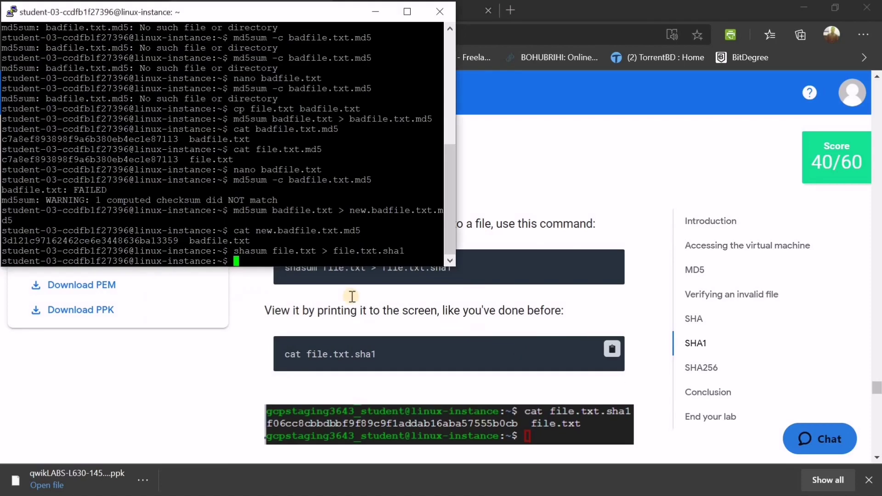
right_click(235, 261)
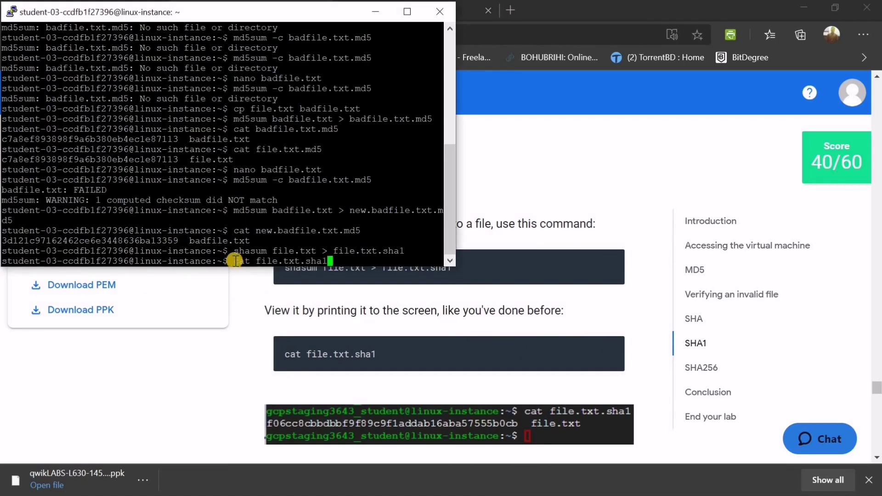
key(Return)
Verify the SHA1 sum by running shasum -c file.txt.sha1 and check progress for the SHA1 Hash objective.
scroll(496, 352, down, 4)
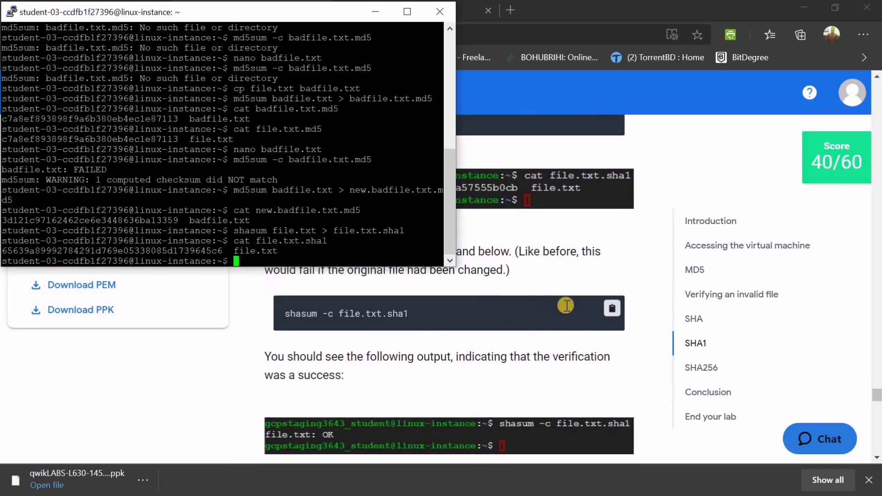
click(612, 307)
key(alt+Tab)
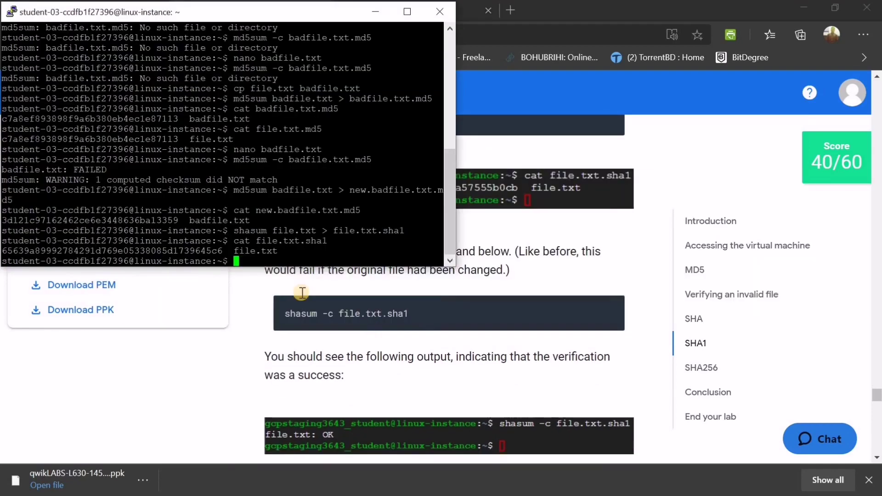
right_click(240, 266)
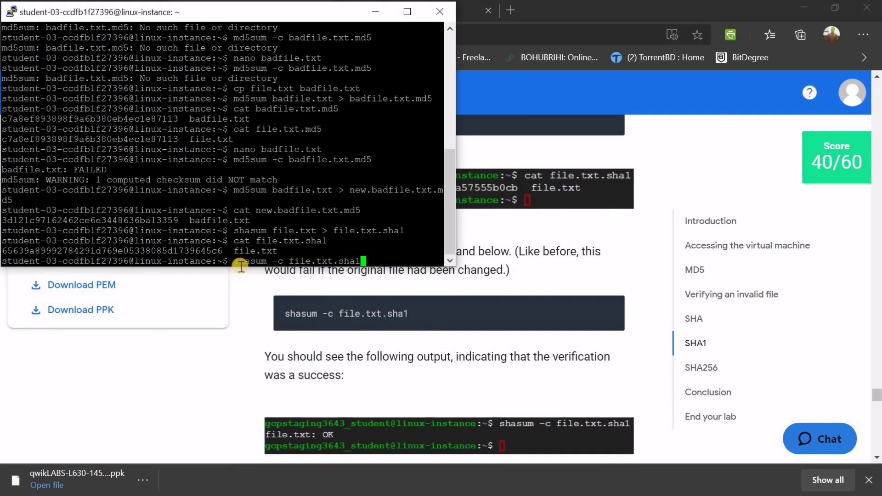
key(Return)
scroll(483, 296, down, 4)
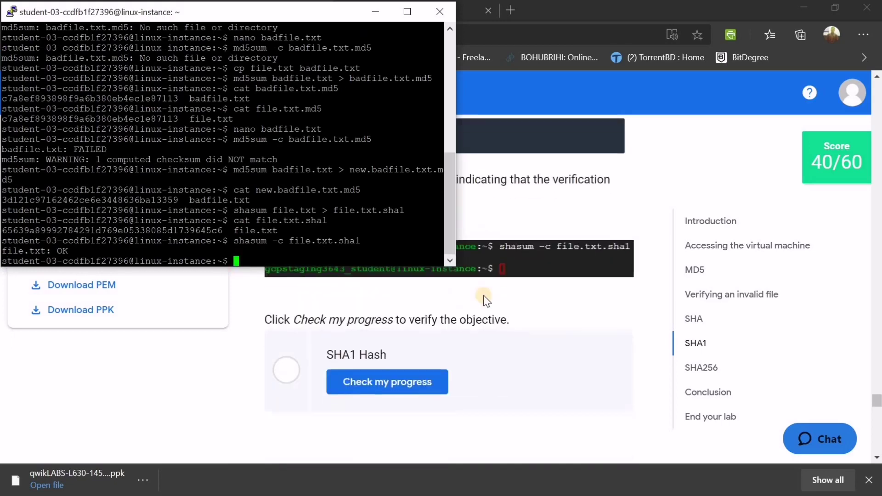
click(404, 377)
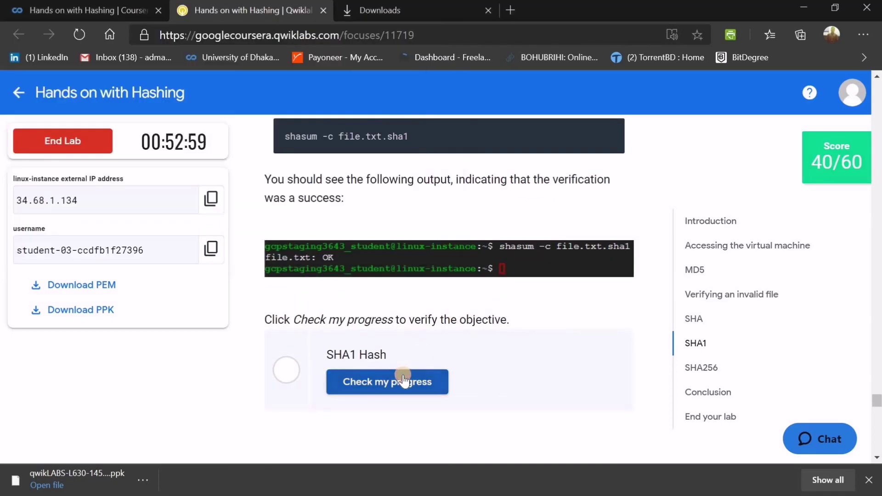
Generate the text file's SHA256 sum by running the lab's command shasum -a 256 file.txt > file.txt.sha256.
scroll(406, 350, down, 6)
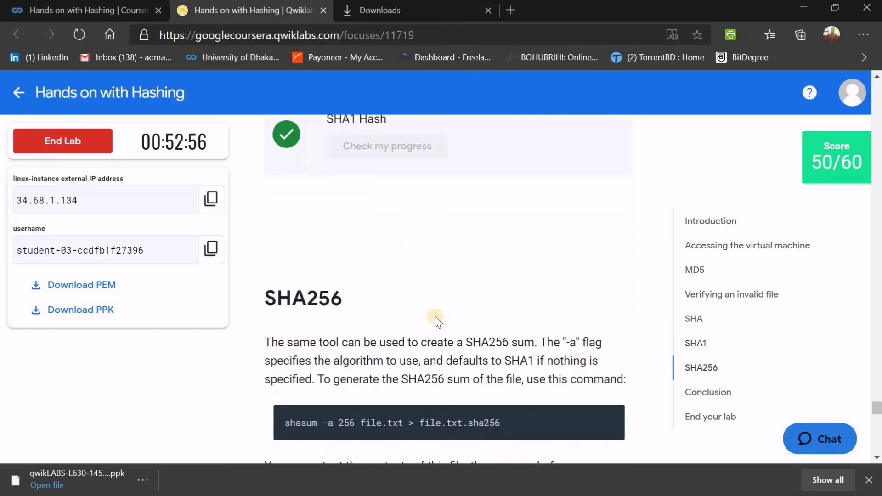
scroll(436, 317, down, 3)
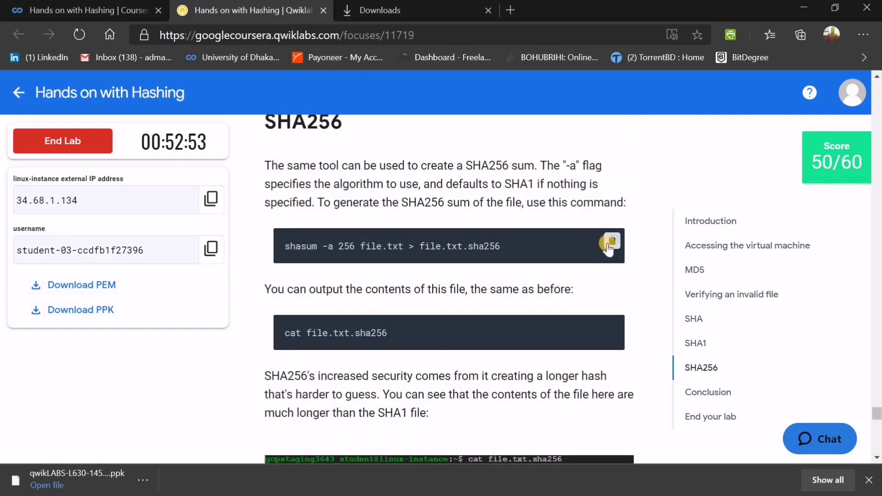
click(610, 241)
key(alt+Tab)
right_click(357, 236)
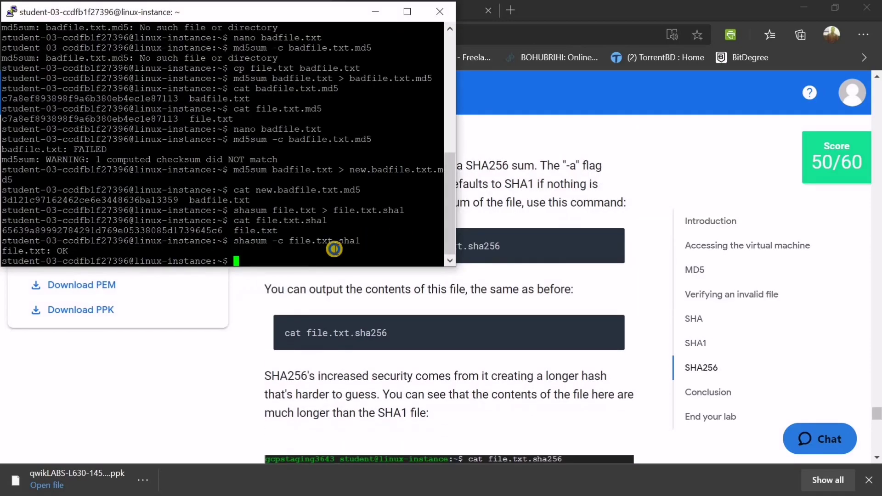
key(Return)
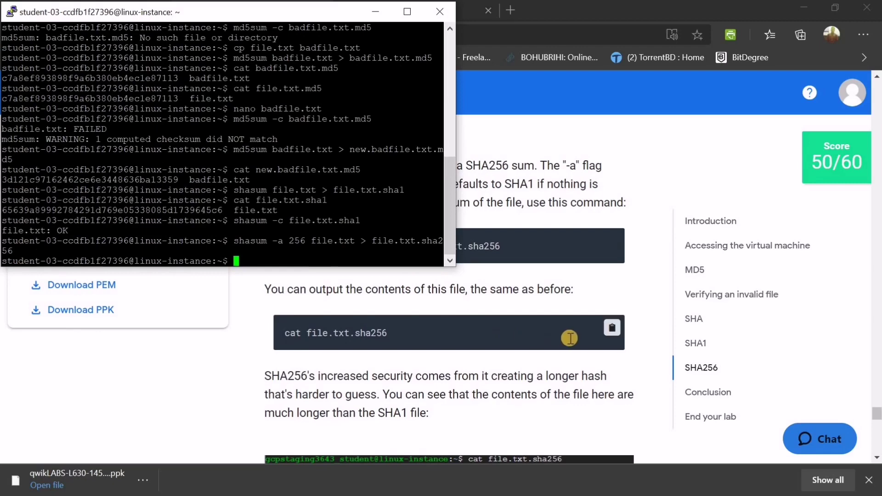
Print the stored SHA256 sum in the terminal by running cat file.txt.sha256.
click(613, 332)
key(alt+Tab)
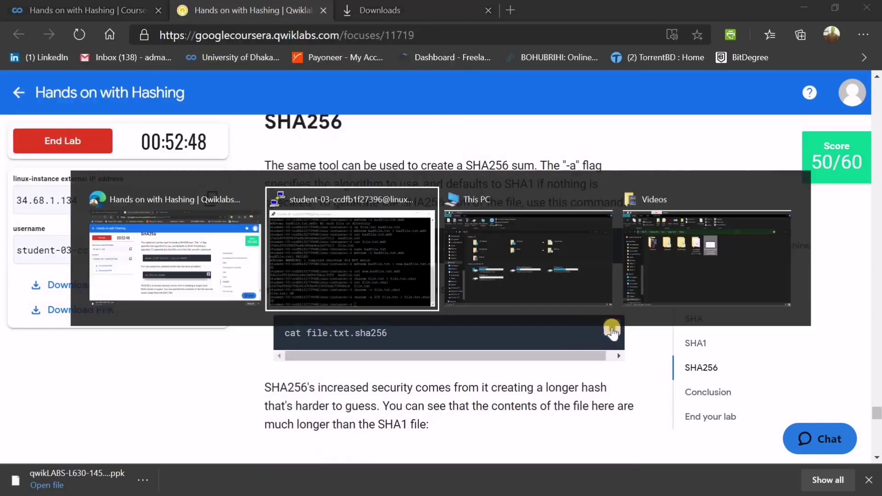
right_click(256, 260)
key(Return)
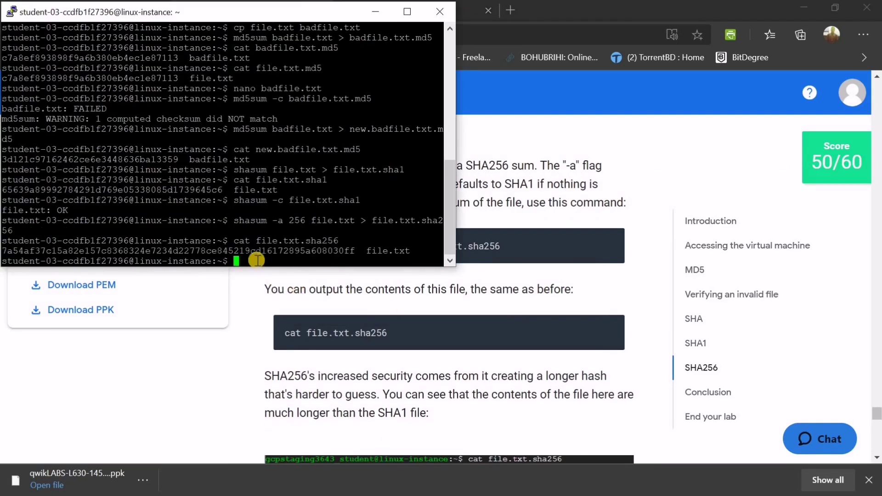
Verify the SHA256 sum by running shasum -c file.txt.sha256 and check progress for the SHA256 Hash objective.
scroll(401, 307, down, 3)
scroll(401, 307, down, 4)
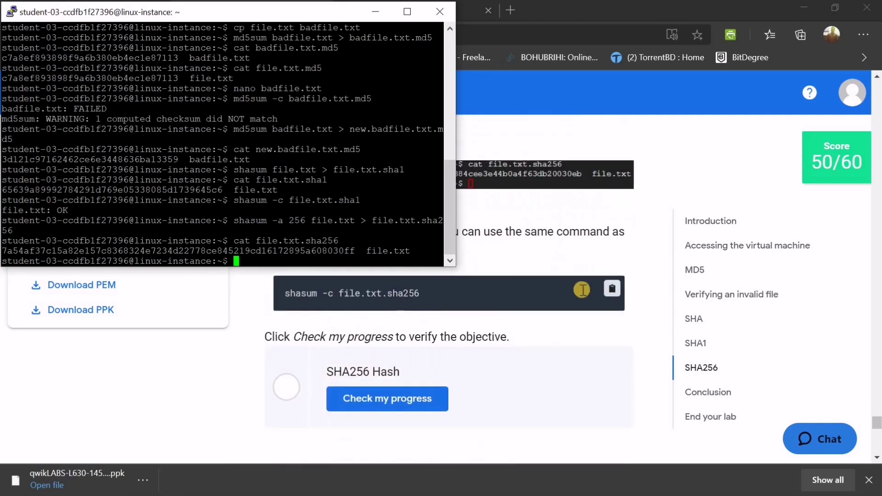
click(613, 288)
key(alt+Tab)
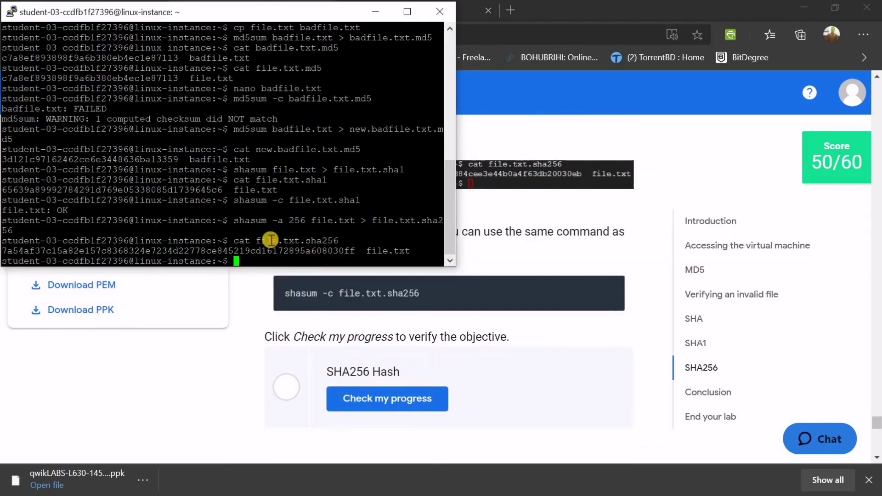
right_click(249, 258)
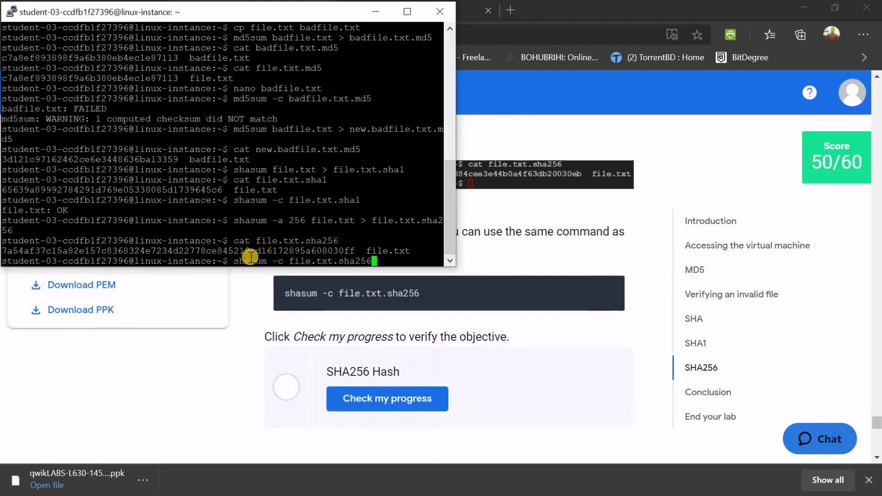
key(Return)
click(366, 397)
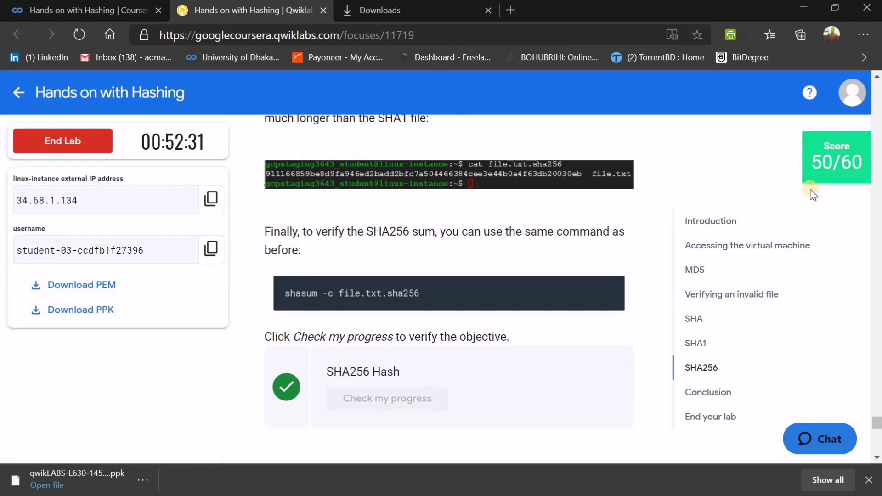
End the Hands on with Hashing lab and submit a five-star review with the comment "Great".
scroll(811, 198, down, 4)
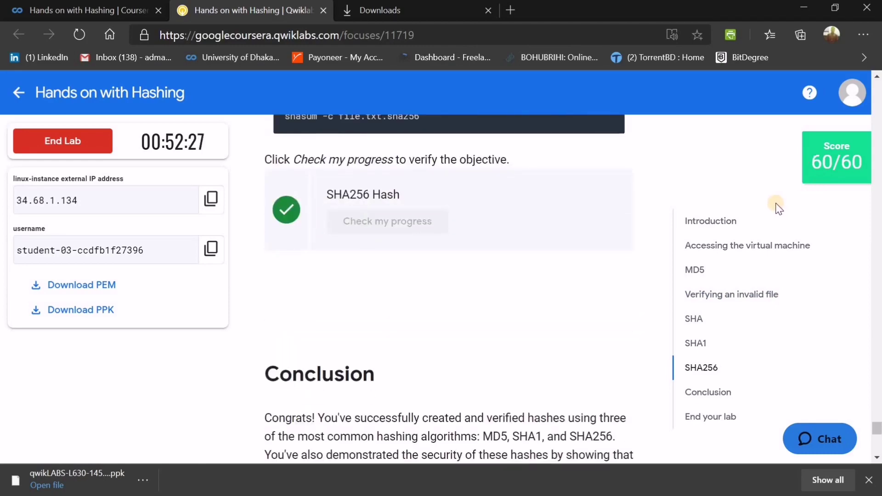
scroll(772, 207, down, 1)
scroll(683, 265, down, 1)
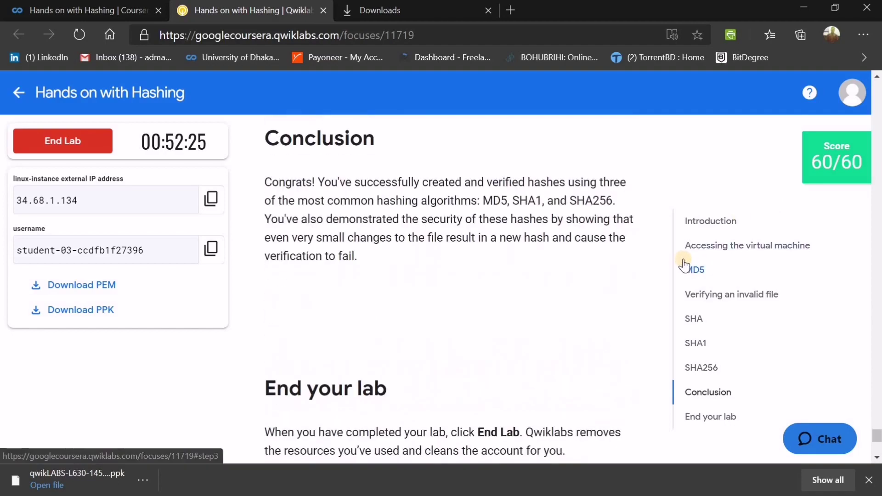
scroll(683, 255, up, 2)
click(683, 257)
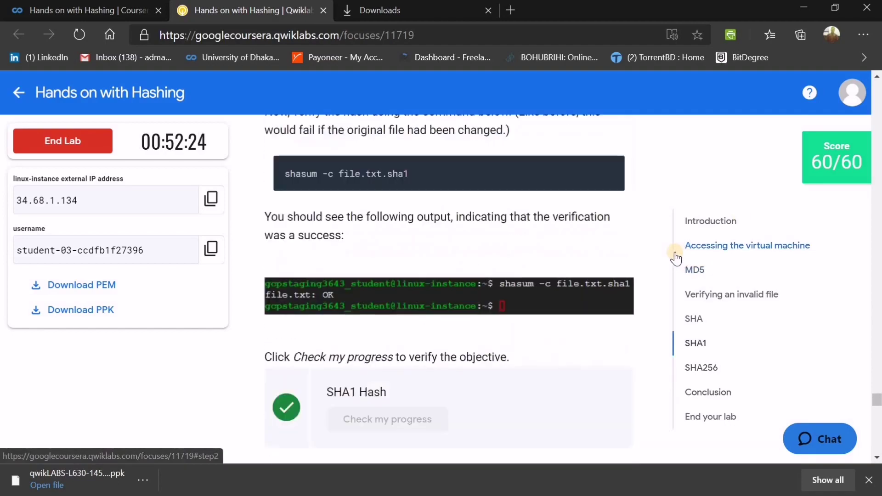
click(61, 139)
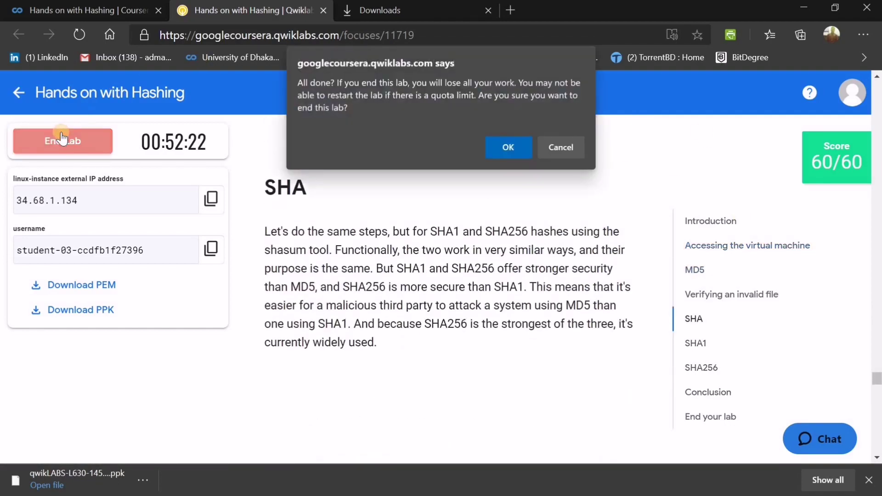
click(502, 146)
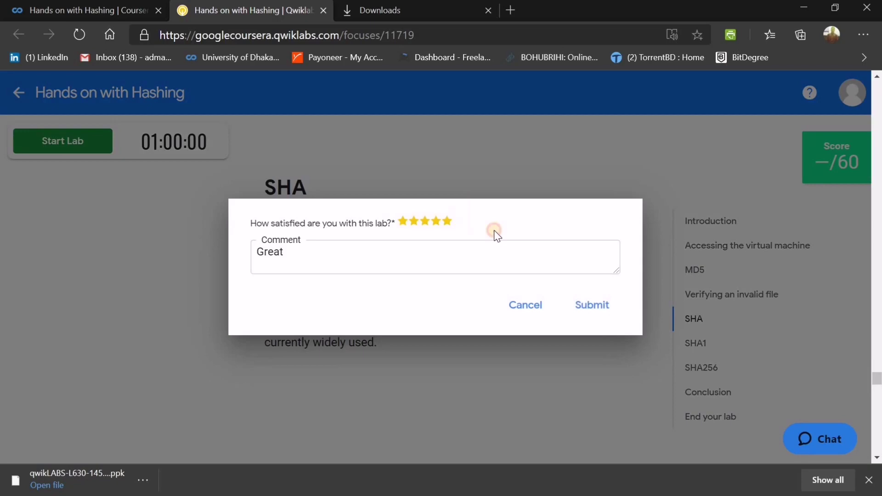
click(603, 302)
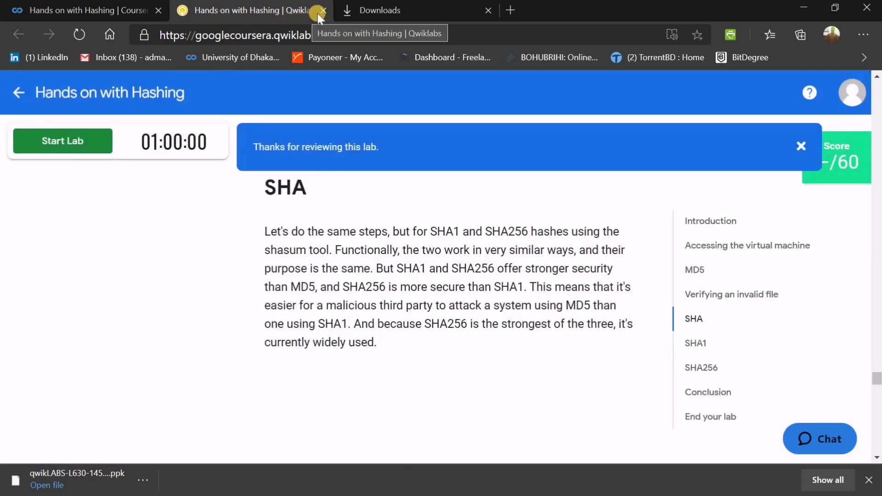
Close the Qwiklabs lab page and review the hashing lab's grade on its Coursera page.
click(323, 10)
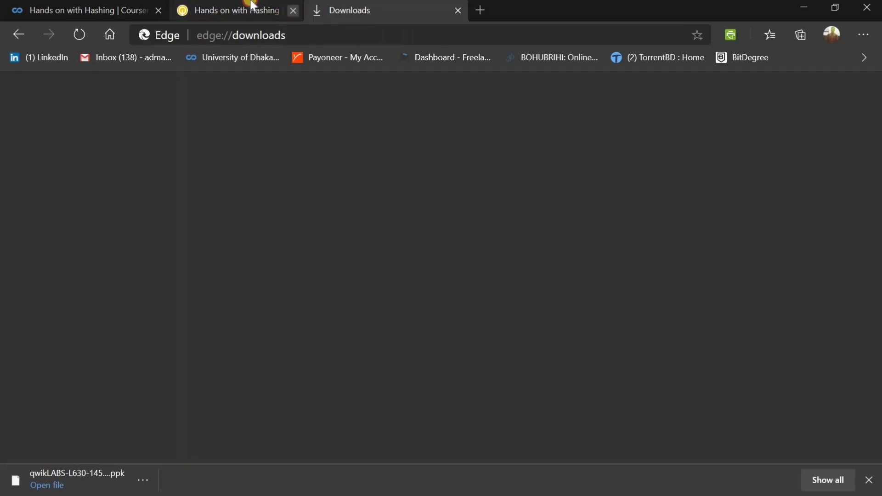
click(85, 9)
scroll(220, 306, up, 3)
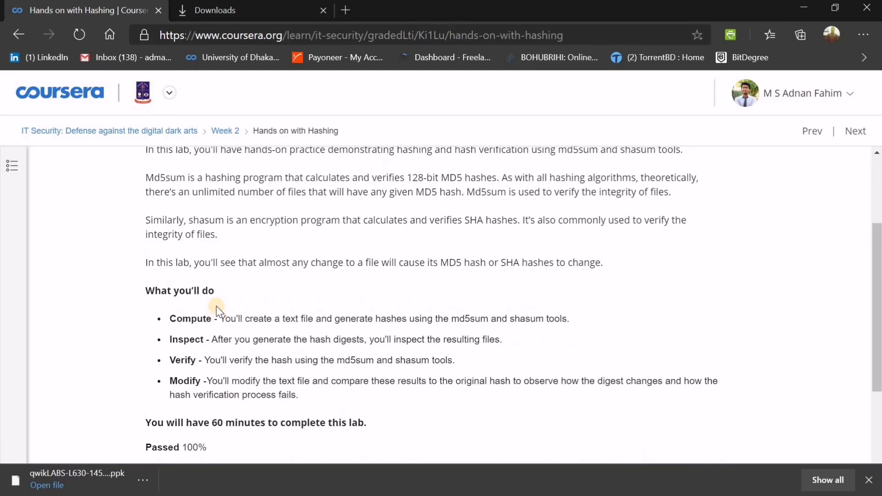
scroll(225, 306, down, 1)
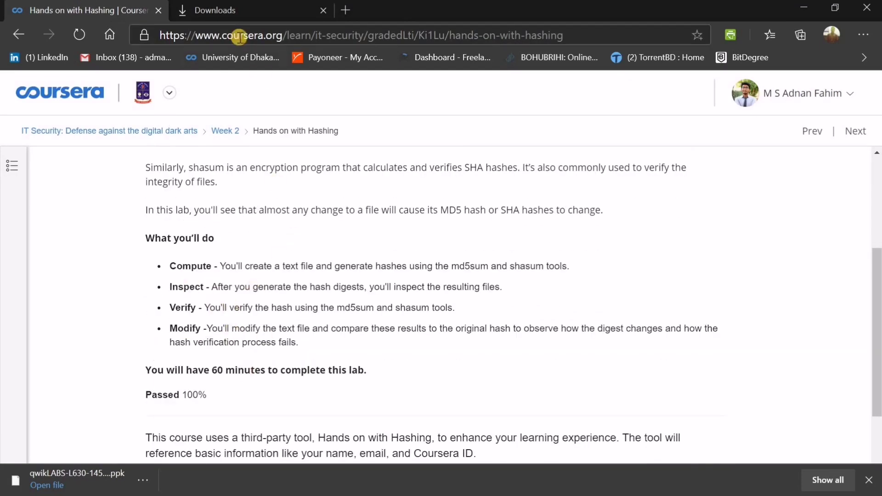